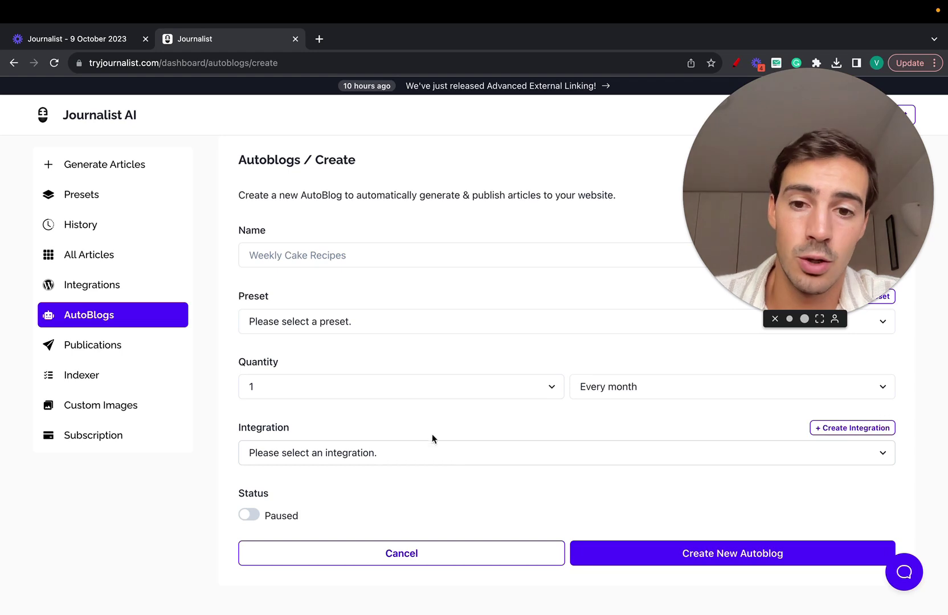
- Set the AutoBlog to 300 articles published every 6 hours
left_click(364, 387)
left_click(306, 552)
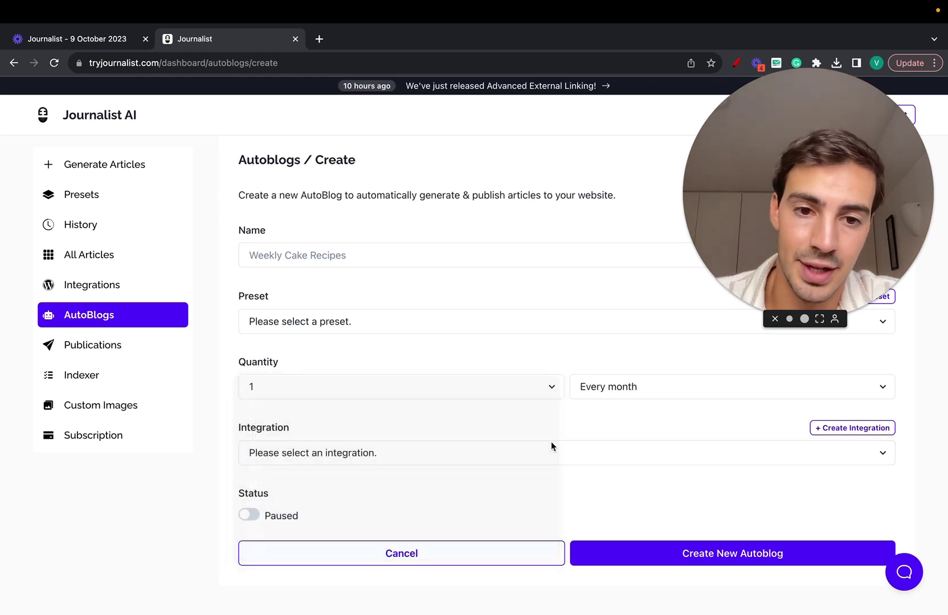
left_click(608, 389)
left_click(630, 452)
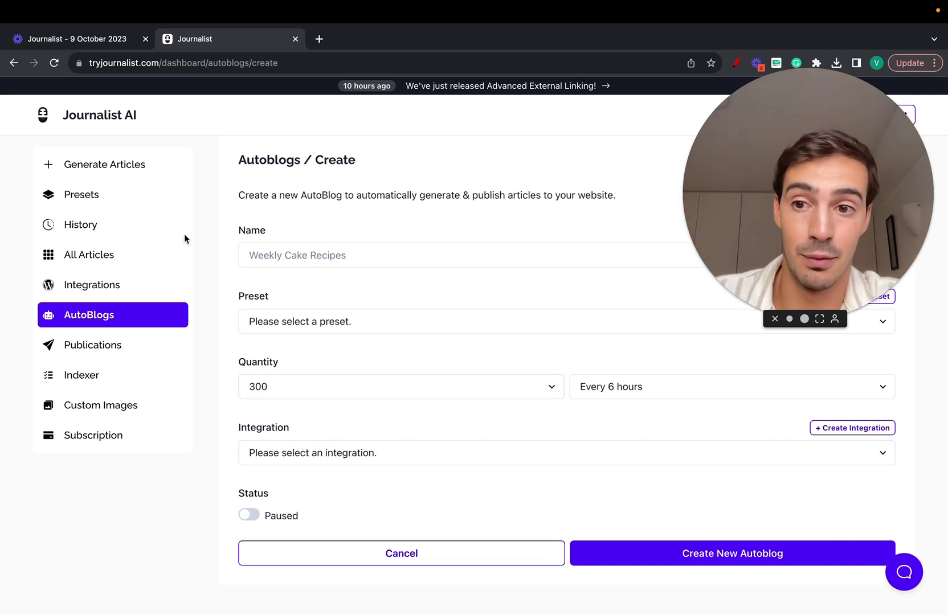
- Open the 5-article gardening batch from History and view its articles
left_click(116, 230)
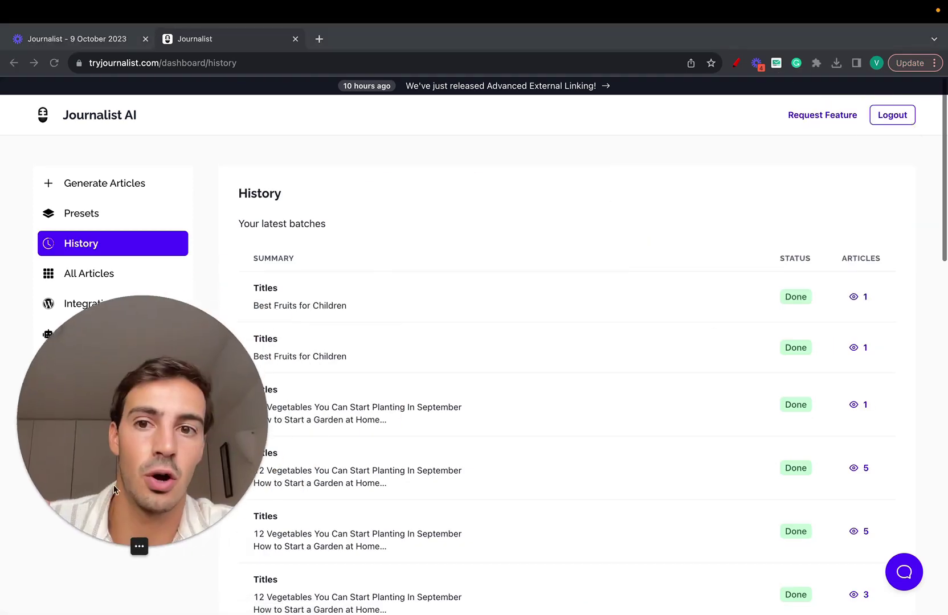
scroll(864, 445, "down", 2)
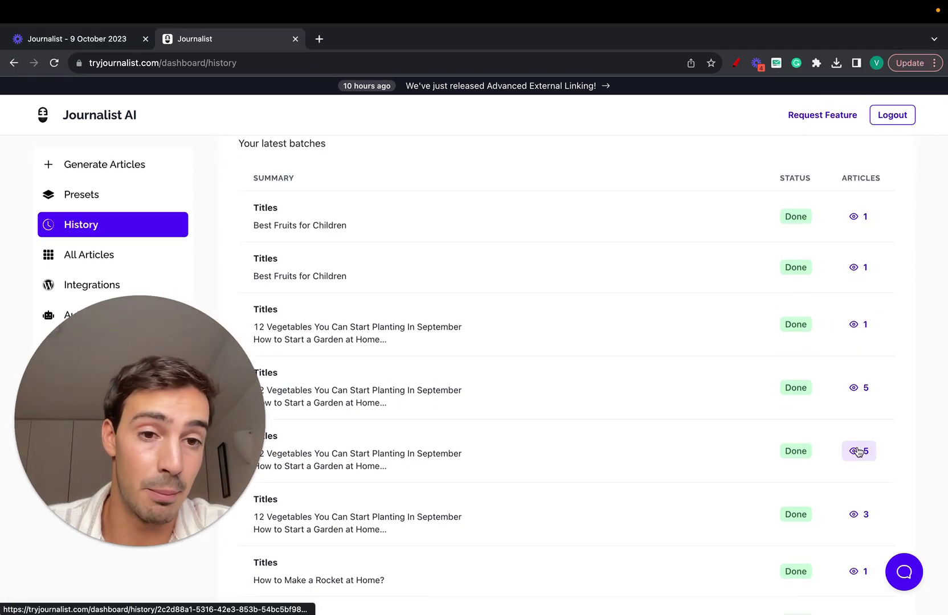
left_click(857, 450)
left_click(136, 545)
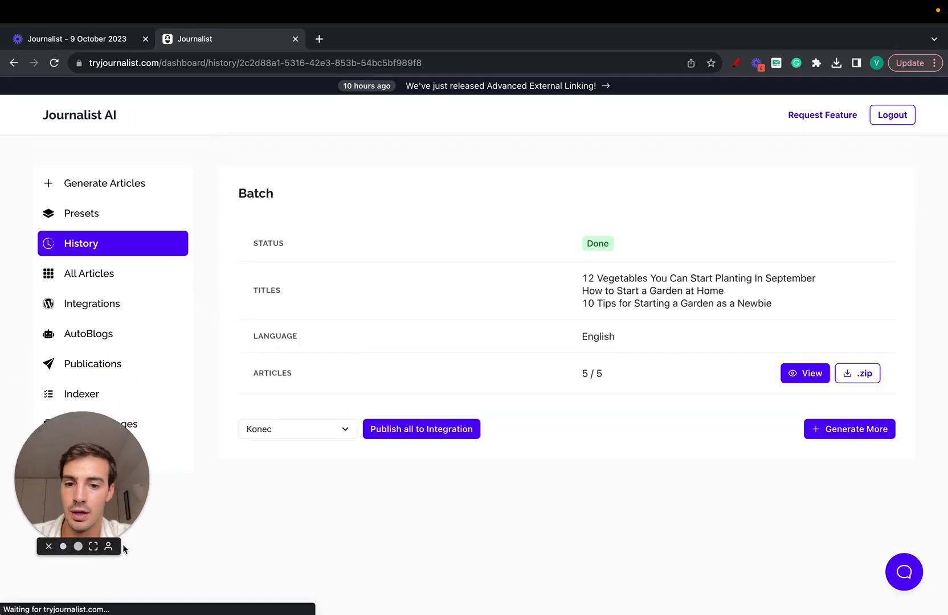
left_click(802, 374)
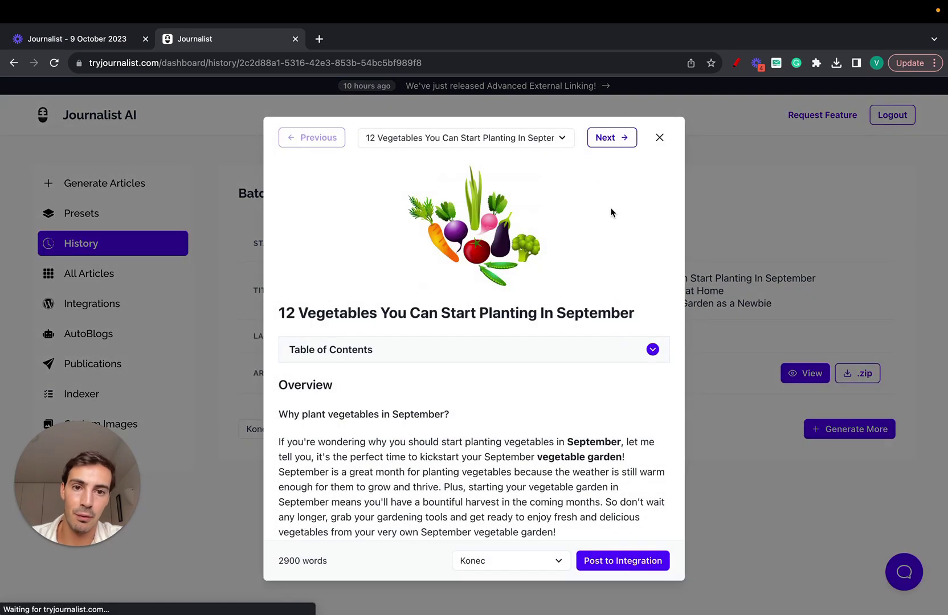
- Show the next article, 'How to Start a Garden at Home', and toggle its table of contents
left_click(610, 137)
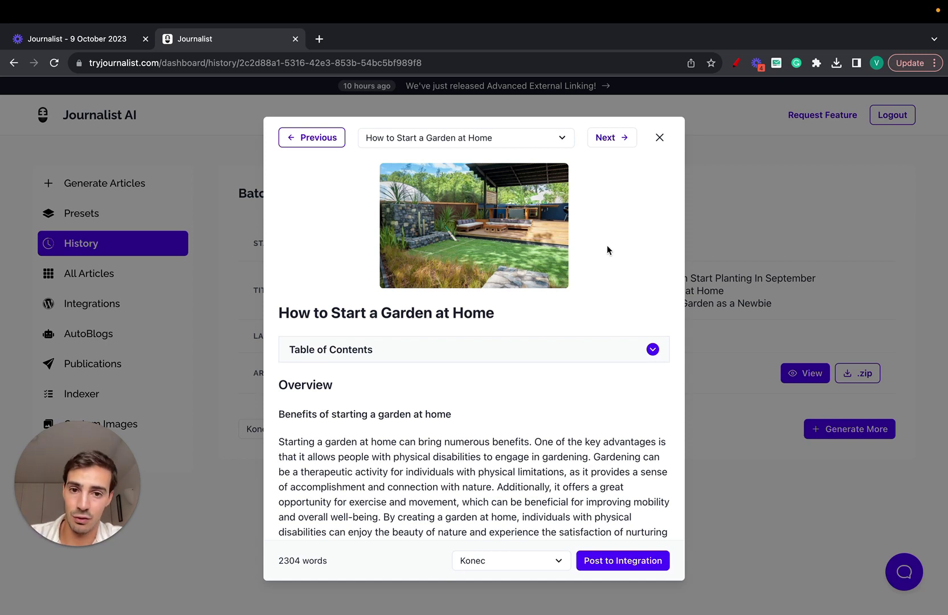
left_click(612, 137)
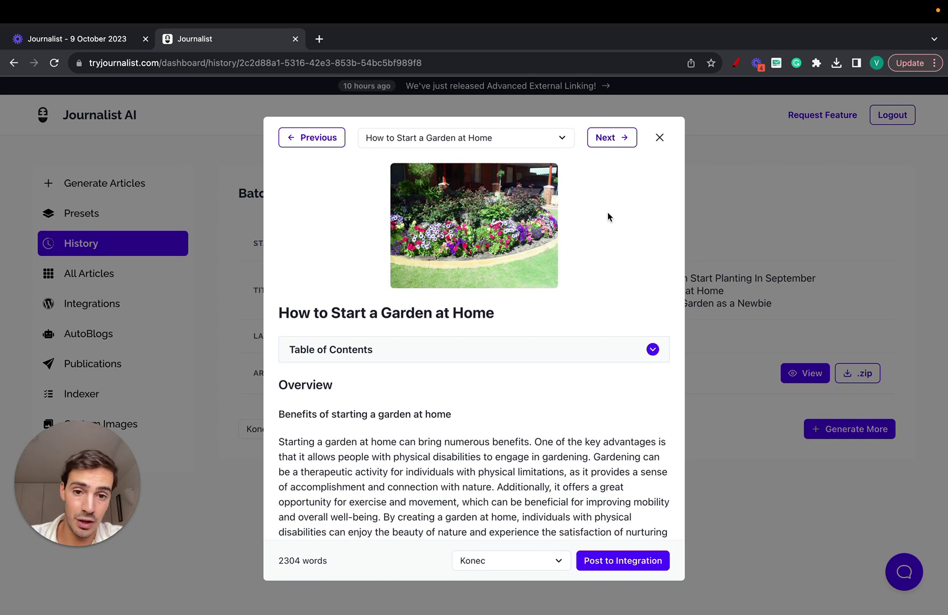
scroll(482, 328, "down", 1)
left_click(482, 328)
left_click(482, 328)
- Scroll through the article's sections, images and embedded YouTube video
scroll(481, 331, "down", 8)
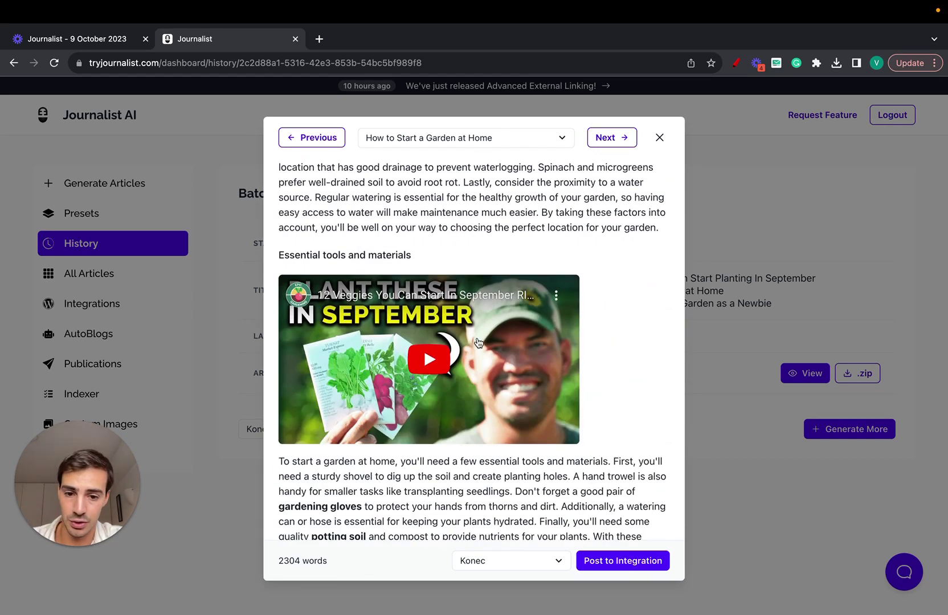
scroll(482, 336, "down", 8)
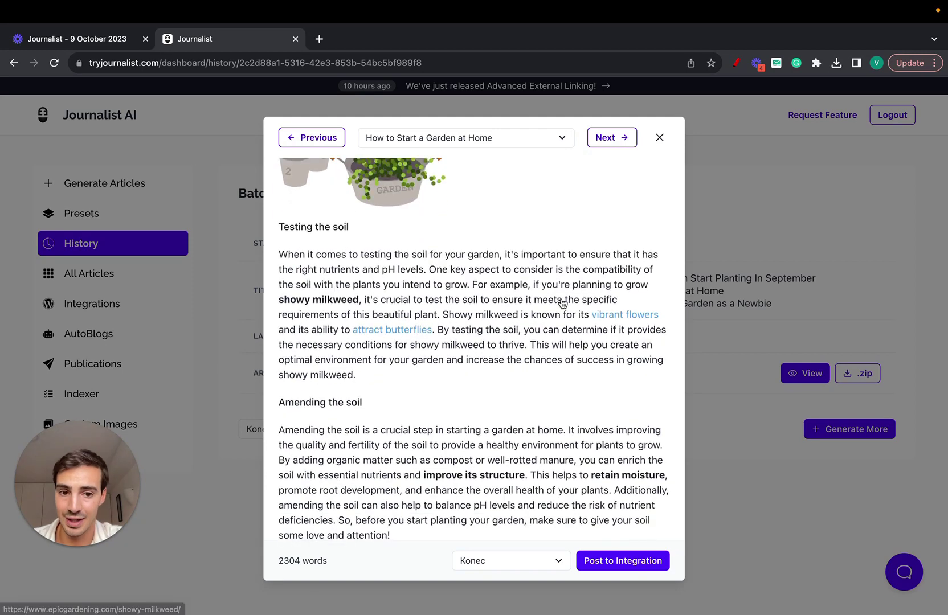
scroll(427, 282, "down", 7)
scroll(439, 236, "up", 1)
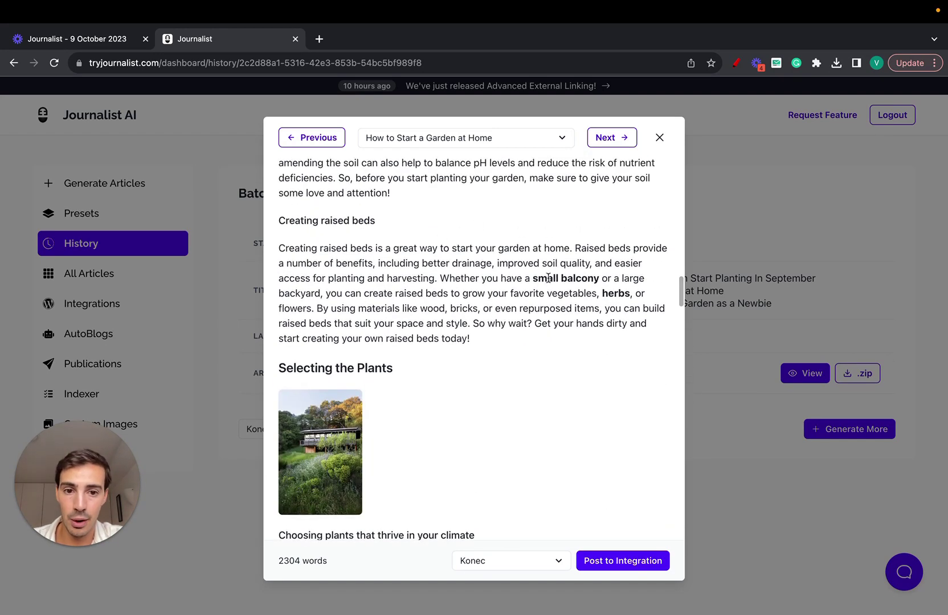
scroll(468, 348, "down", 4)
scroll(355, 306, "down", 10)
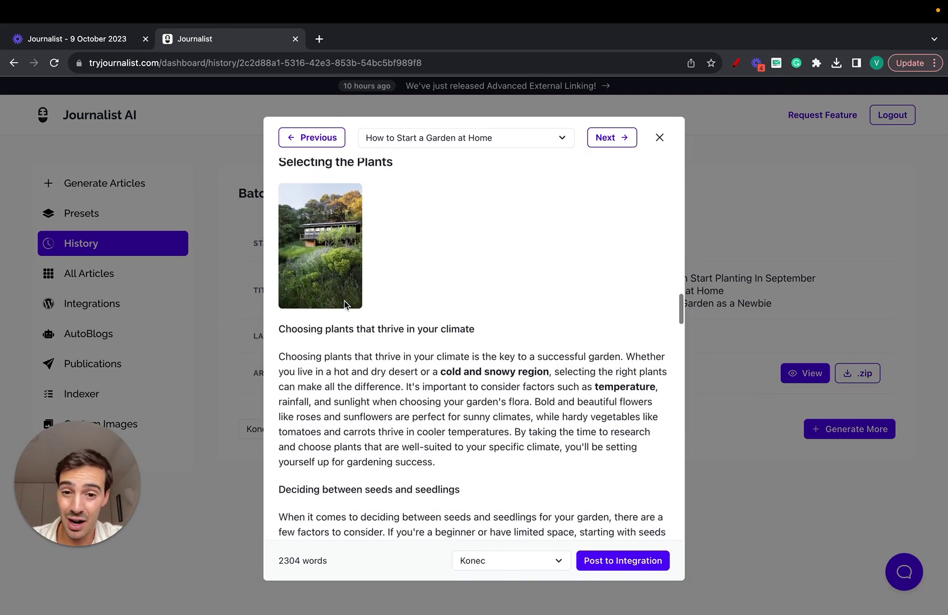
scroll(485, 351, "down", 20)
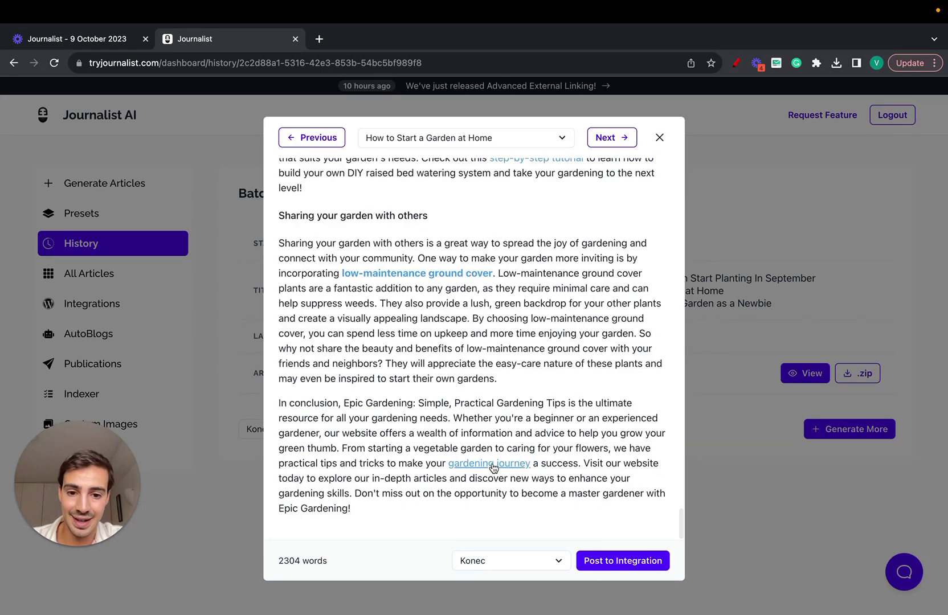
scroll(585, 387, "up", 20)
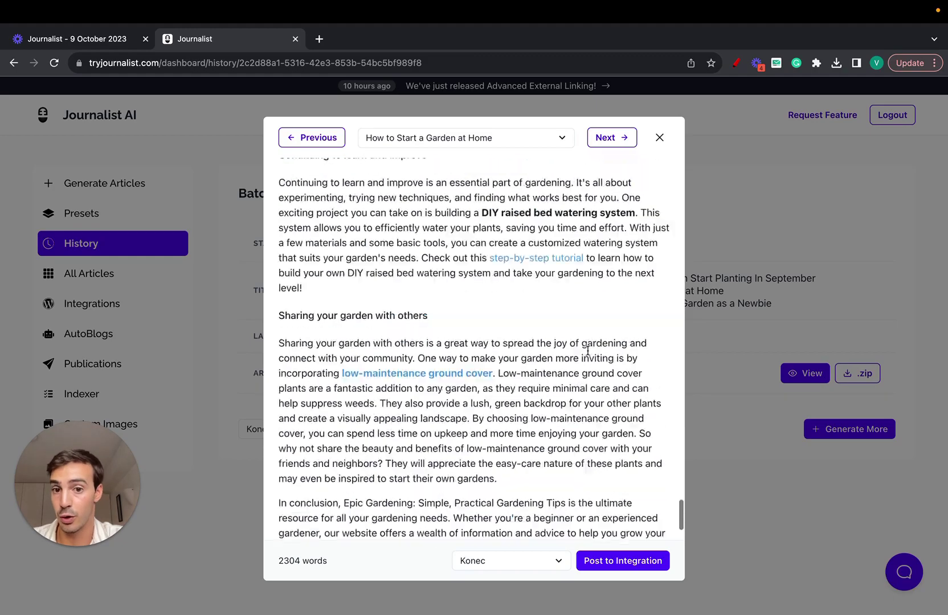
scroll(587, 351, "up", 20)
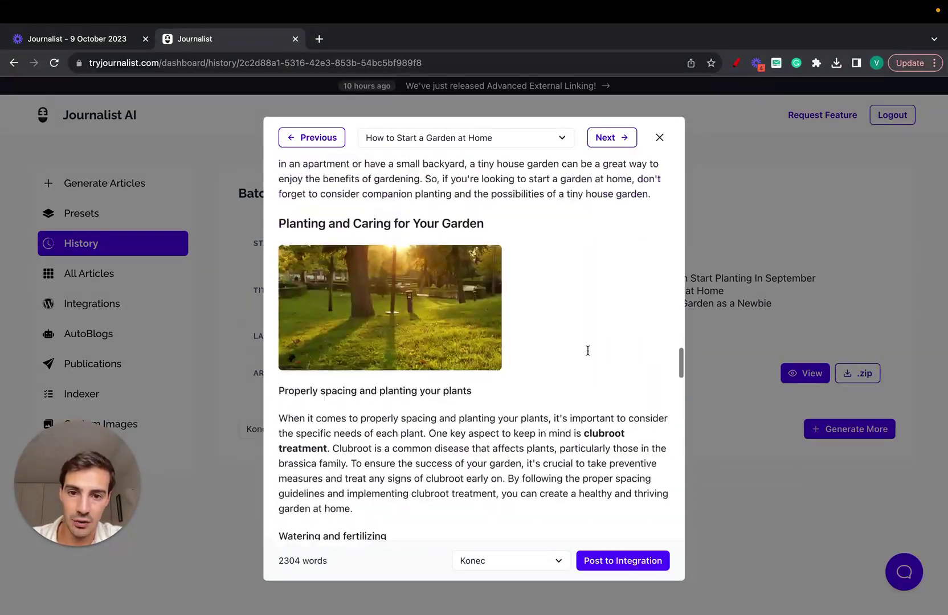
scroll(587, 351, "up", 20)
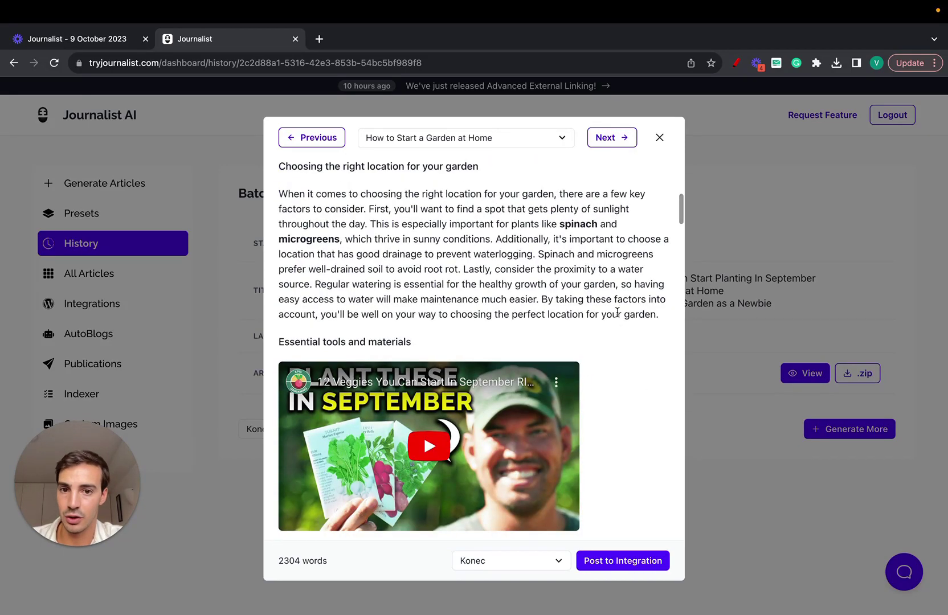
scroll(589, 355, "up", 5)
scroll(617, 312, "up", 3)
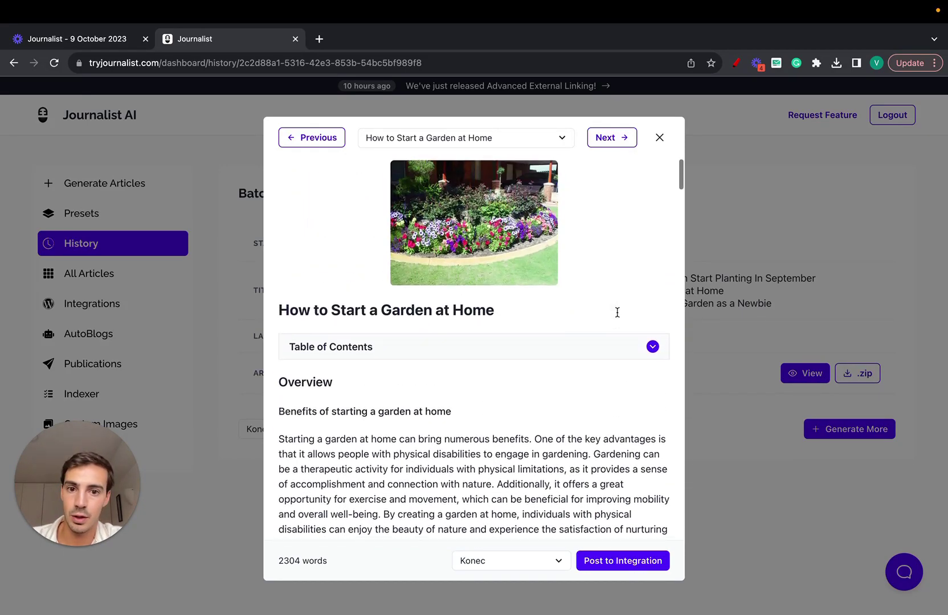
scroll(616, 313, "down", 10)
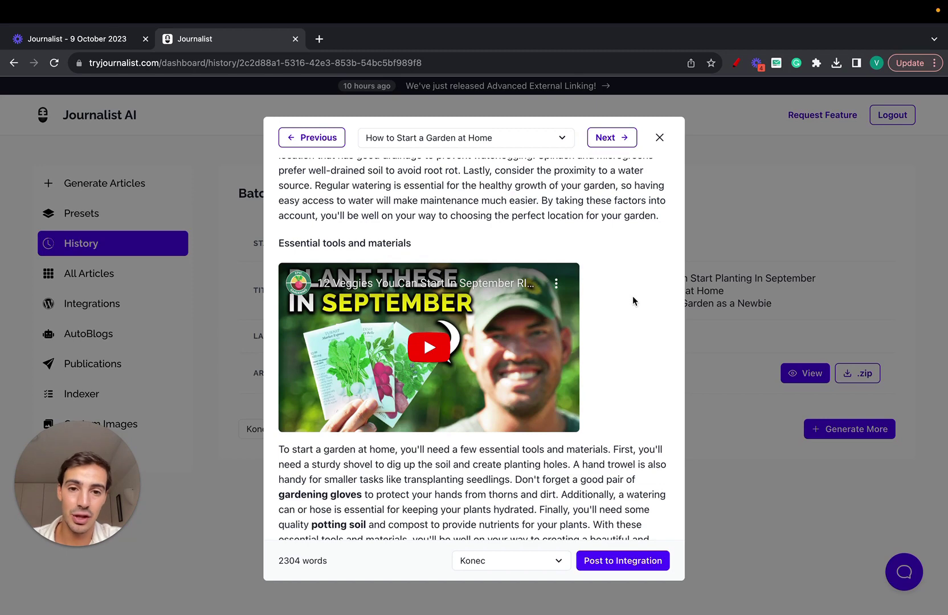
scroll(632, 297, "down", 5)
scroll(632, 297, "up", 4)
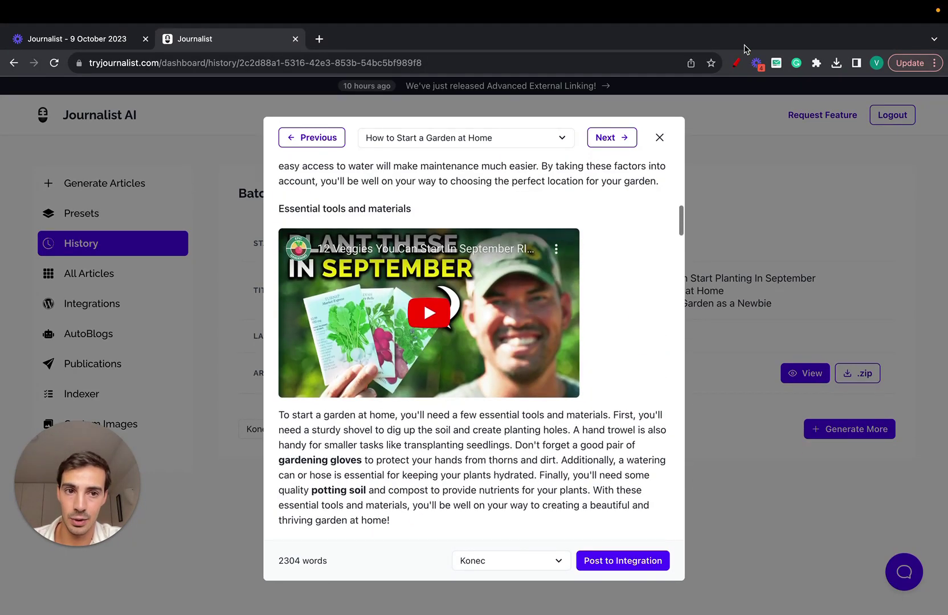
- Draw red lines, a dollar sign and an arrow to the SEPTEMBER title on the preview
left_click(736, 63)
mouse_move(554, 370)
left_mouse_down()
mouse_move(554, 336)
mouse_move(628, 251)
mouse_move(690, 194)
mouse_move(775, 147)
left_mouse_up()
mouse_move(787, 90)
left_mouse_down()
mouse_move(763, 111)
mouse_move(774, 129)
left_mouse_up()
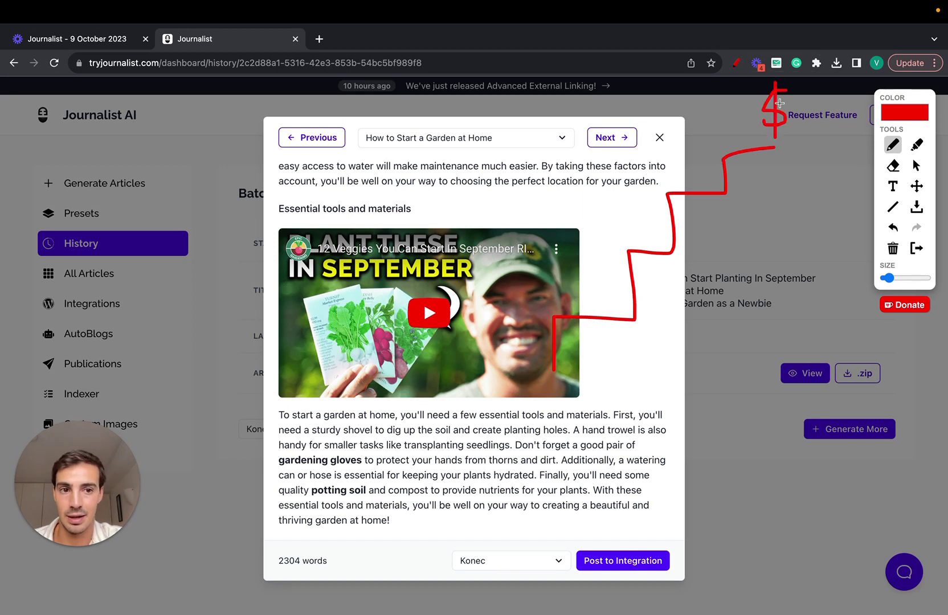
left_click_drag(784, 85, 785, 147)
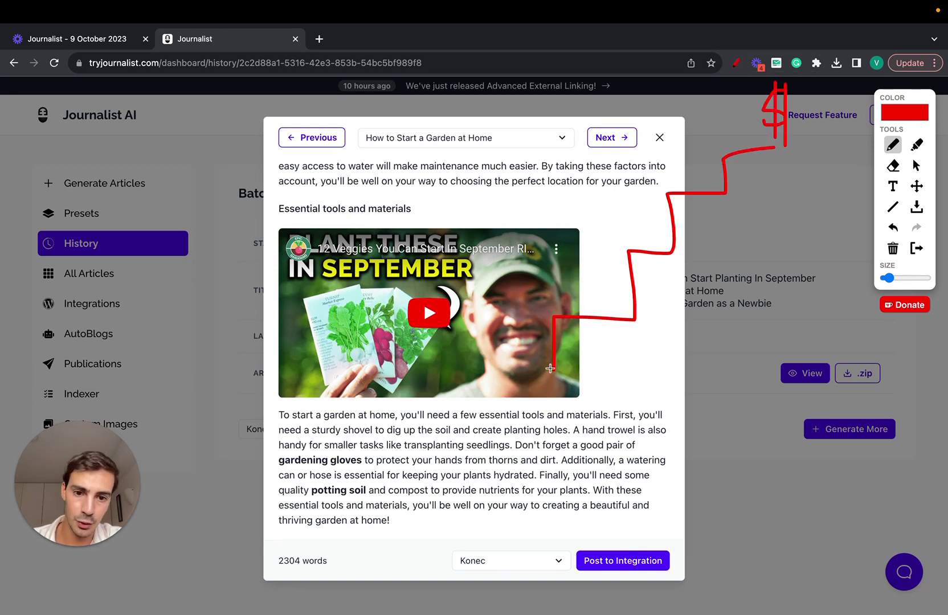
left_click_drag(513, 371, 482, 404)
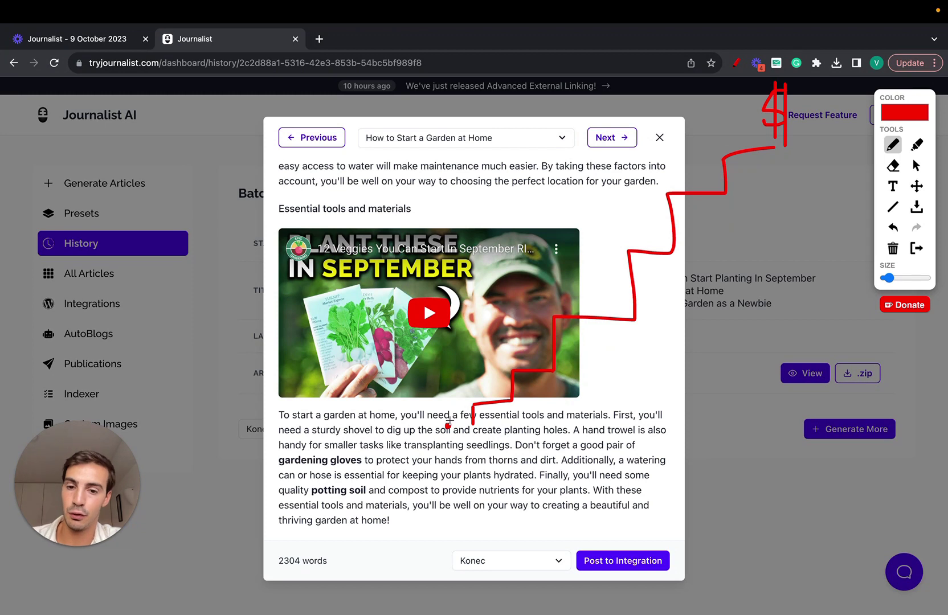
mouse_move(449, 421)
left_mouse_down()
mouse_move(474, 368)
mouse_move(536, 363)
mouse_move(537, 345)
left_mouse_up()
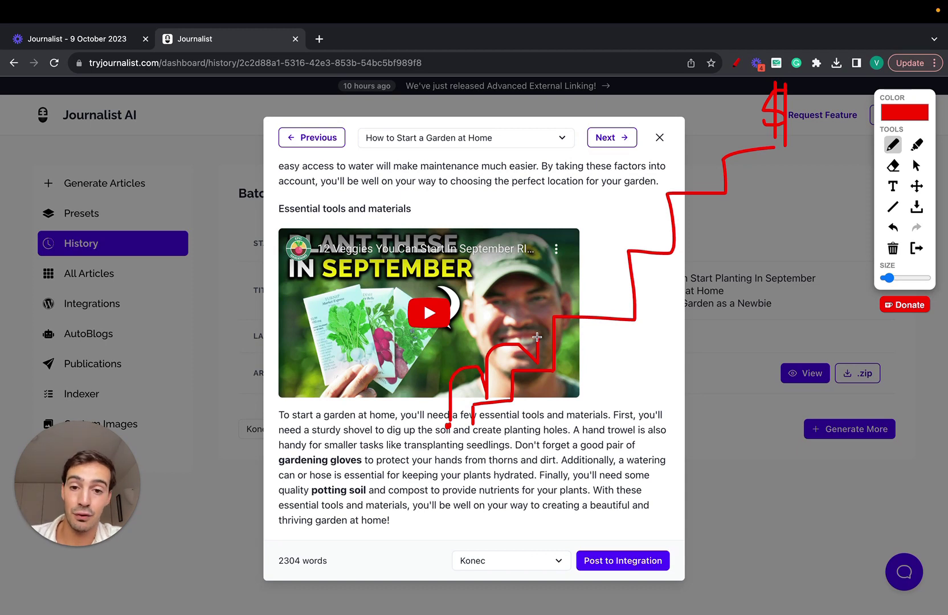
left_click_drag(220, 219, 294, 257)
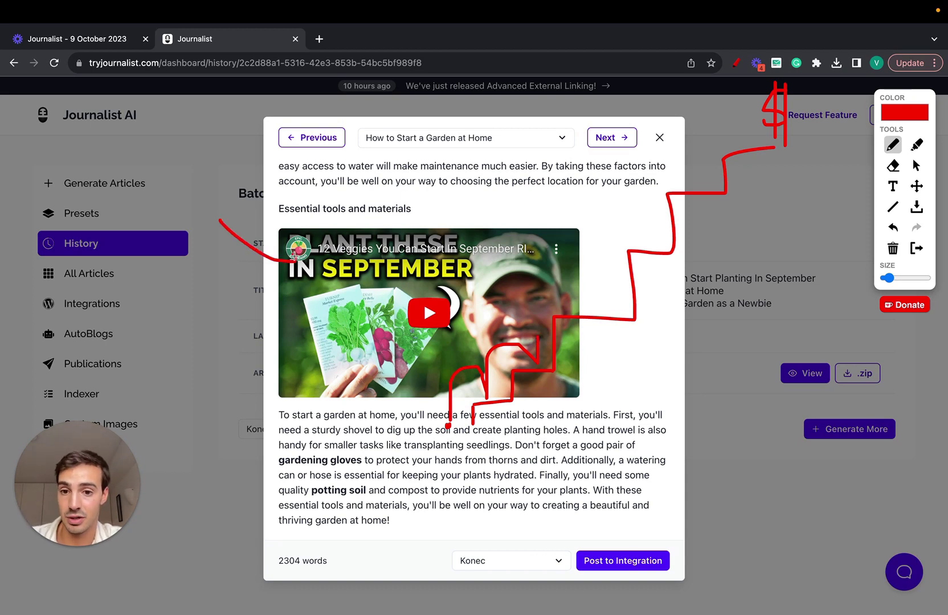
- Add red arcs over the video, underline 'plants' and Journalist AI, then clear the annotations
left_click_drag(532, 344, 582, 323)
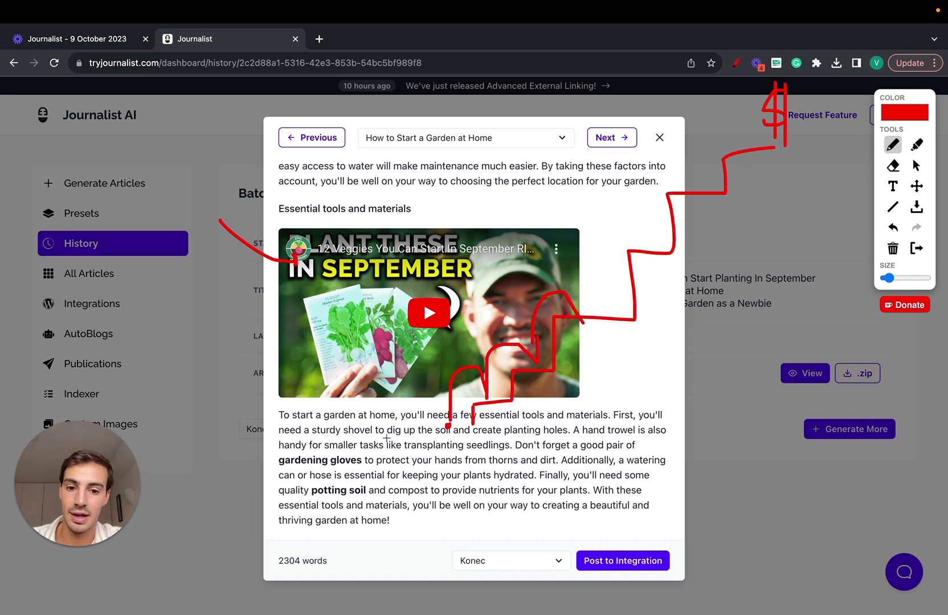
left_click_drag(561, 494, 586, 494)
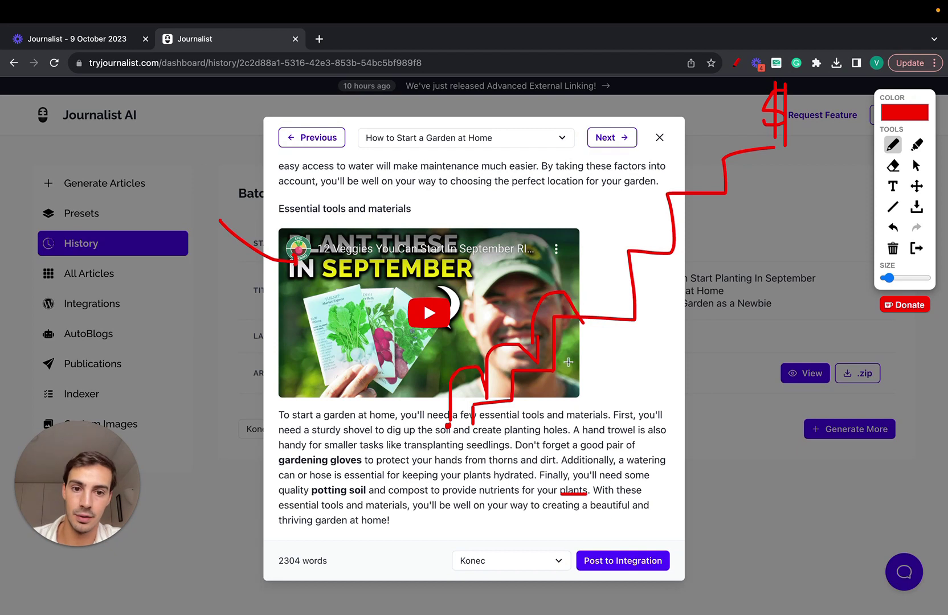
left_click_drag(575, 312, 638, 257)
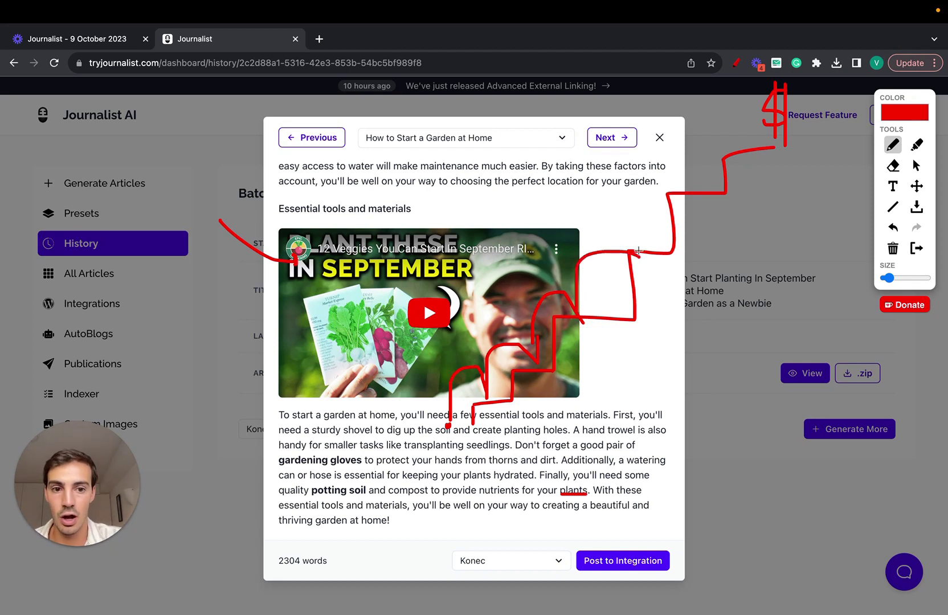
left_click_drag(638, 251, 678, 188)
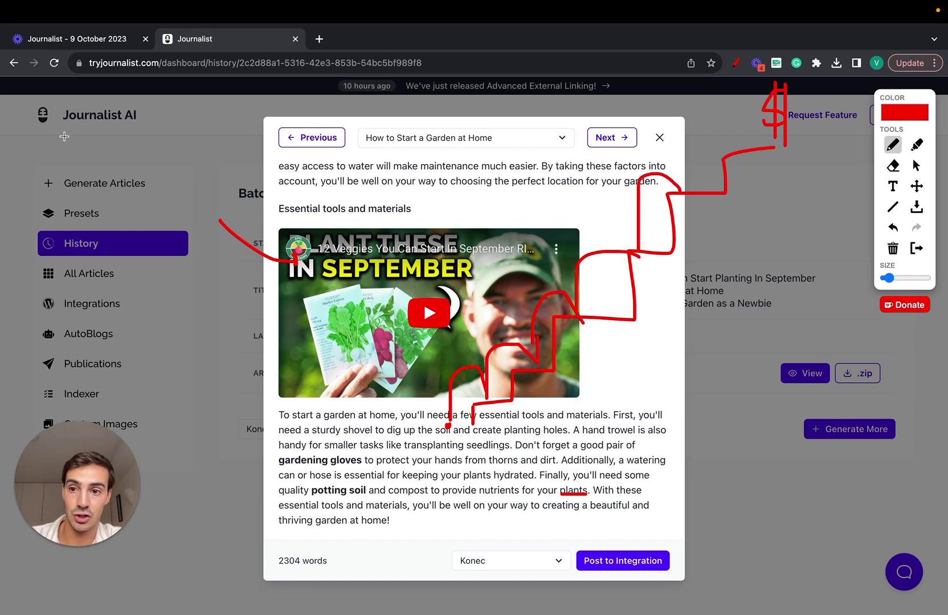
left_click_drag(63, 133, 122, 134)
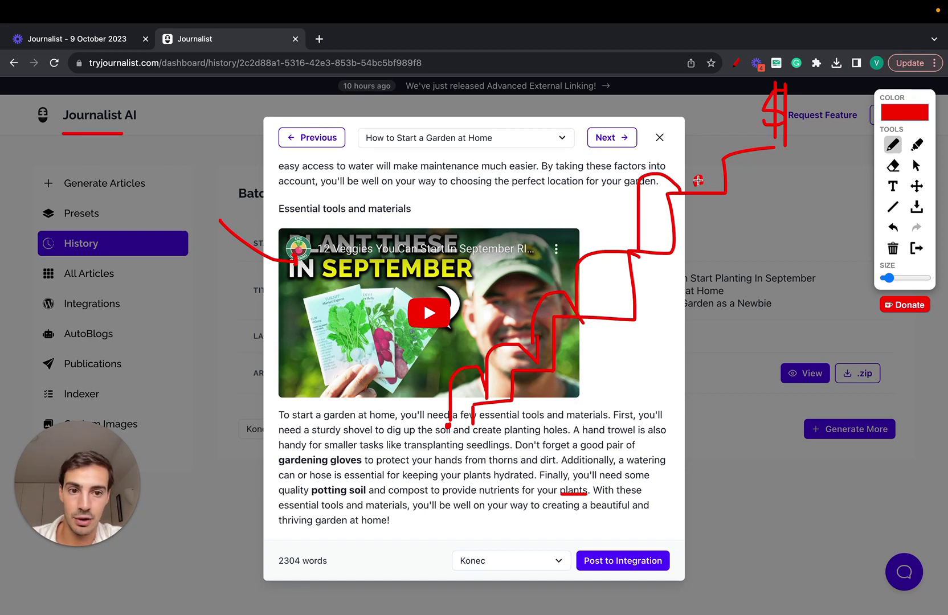
mouse_move(672, 249)
left_mouse_down()
mouse_move(440, 433)
mouse_move(613, 195)
mouse_move(683, 194)
left_mouse_up()
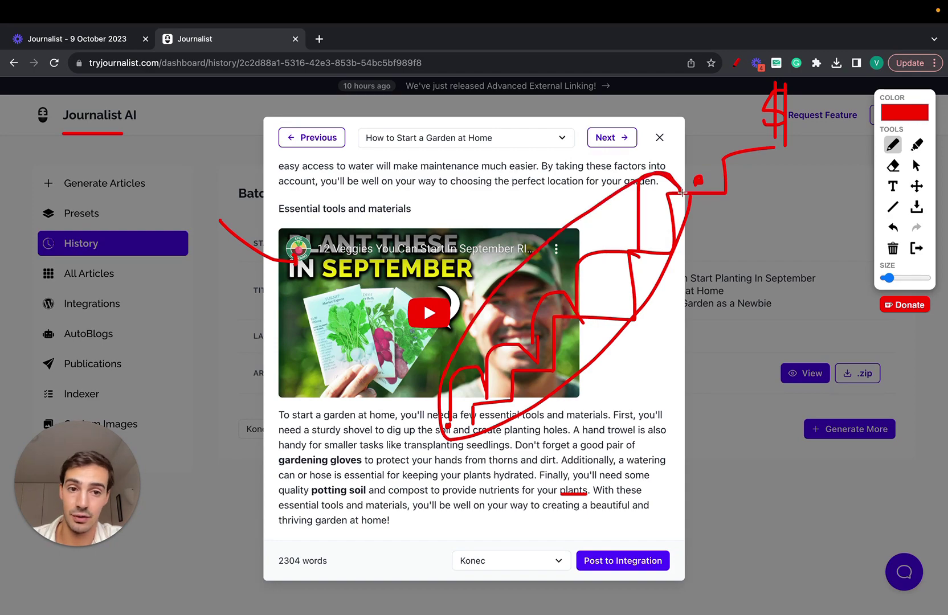
left_click(916, 248)
- Scroll through the garden article, deselecting the highlighted words
scroll(488, 295, "up", 10)
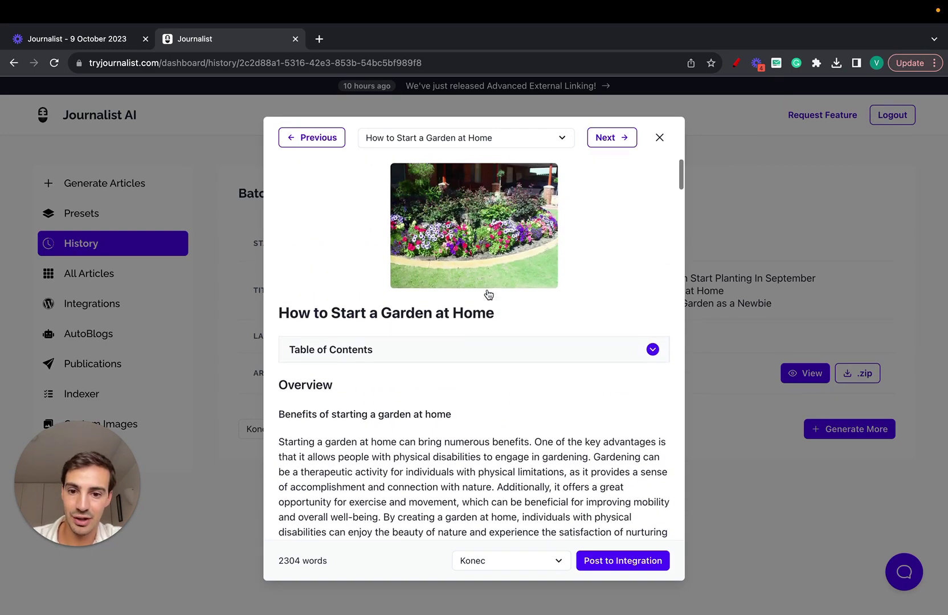
scroll(489, 295, "down", 20)
scroll(489, 294, "up", 5)
scroll(397, 381, "down", 5)
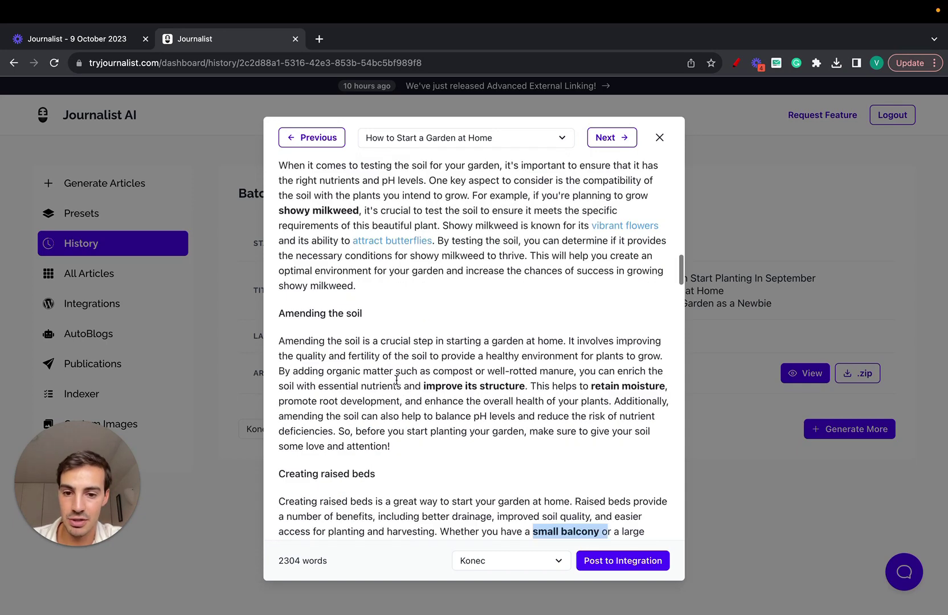
left_click(438, 274)
scroll(438, 274, "down", 1)
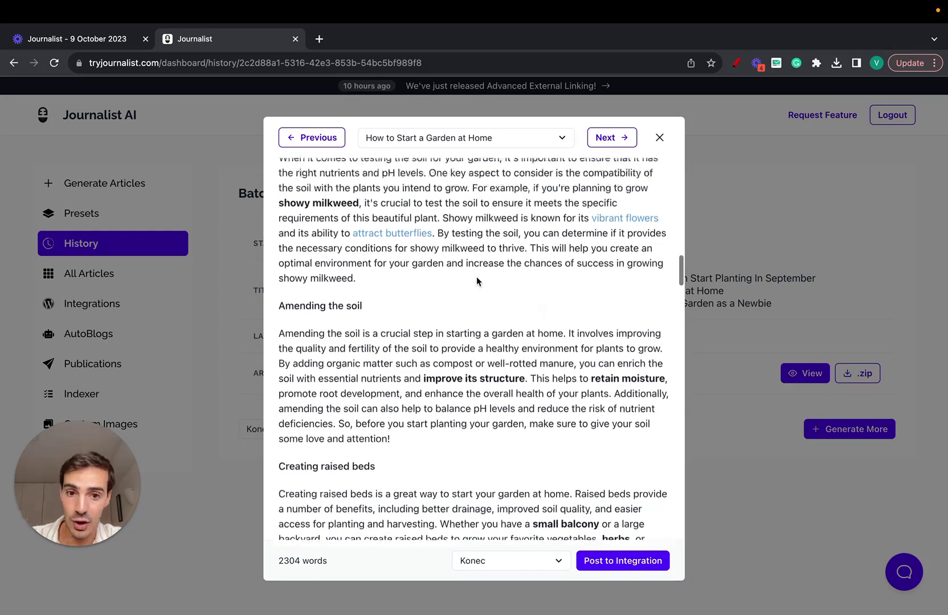
scroll(602, 217, "up", 1)
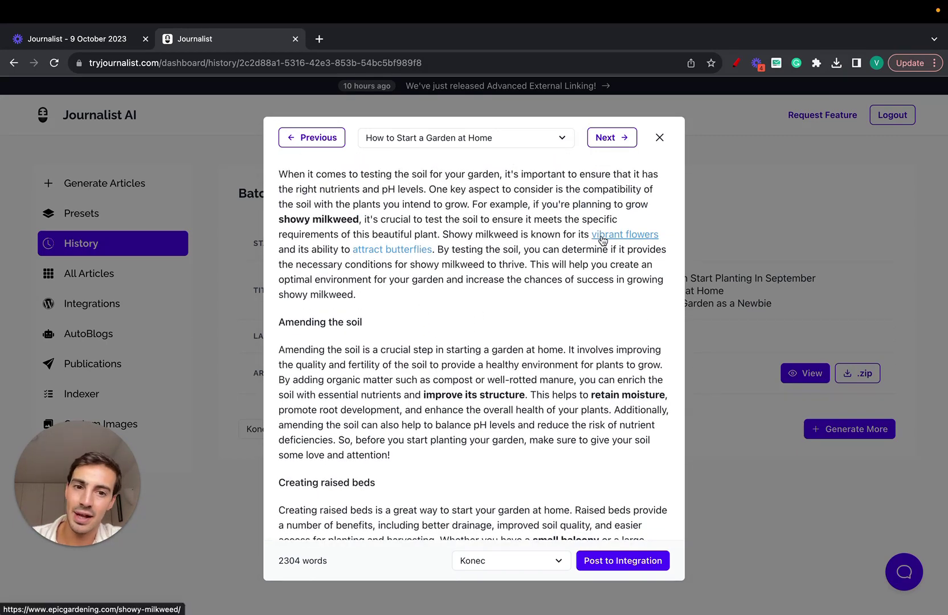
scroll(528, 308, "down", 20)
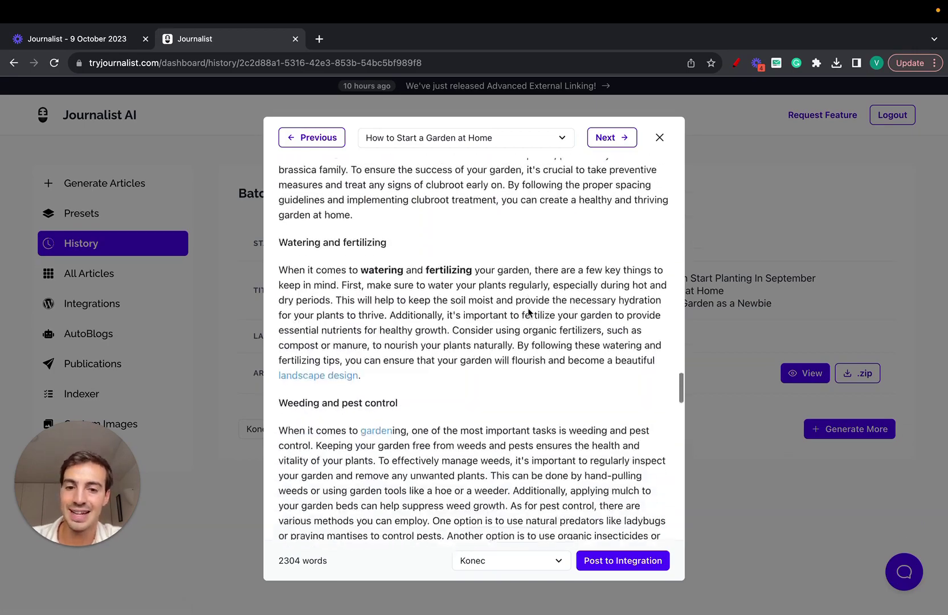
scroll(527, 308, "down", 15)
- Move to the '10 Tips for Starting a Garden as a Newbie' article, then close the reader
left_click(609, 138)
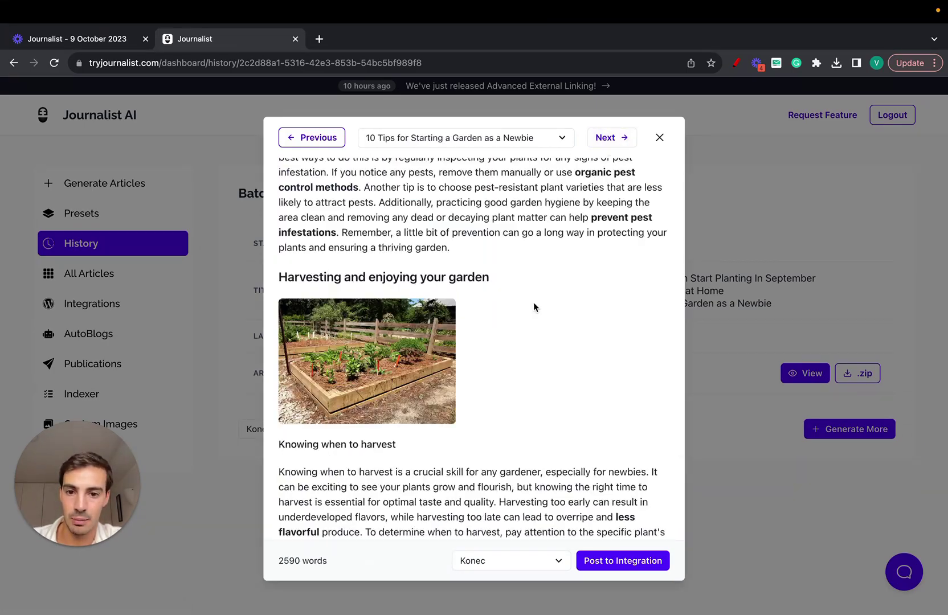
scroll(533, 302, "up", 20)
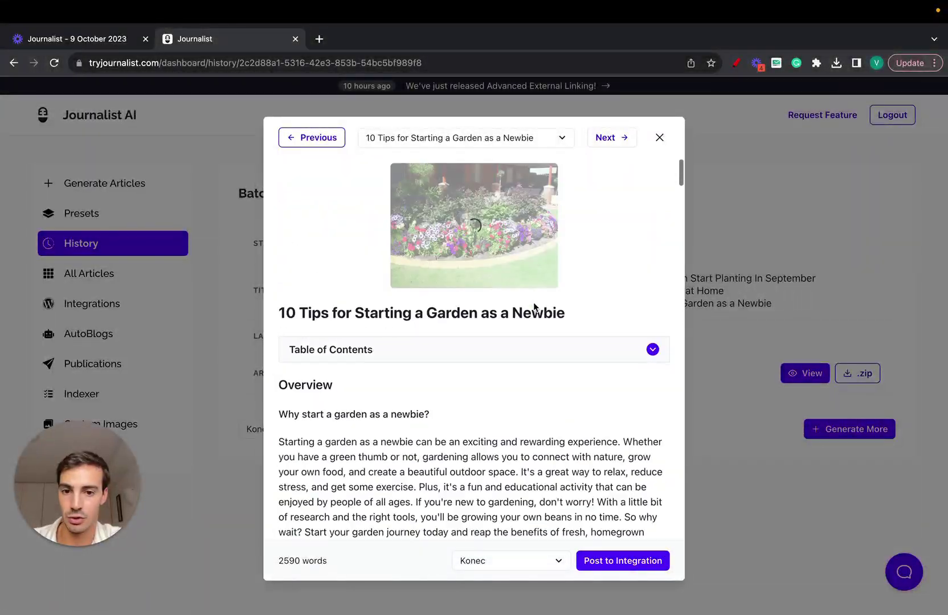
left_click(752, 249)
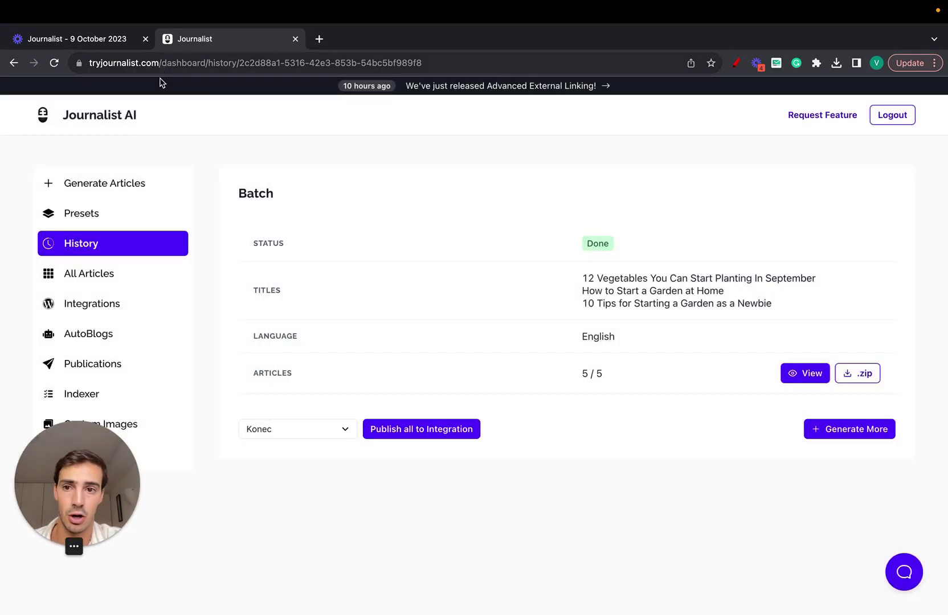
- Open Generate Articles in Keywords mode, entering then clearing test keyword lines
left_click(136, 187)
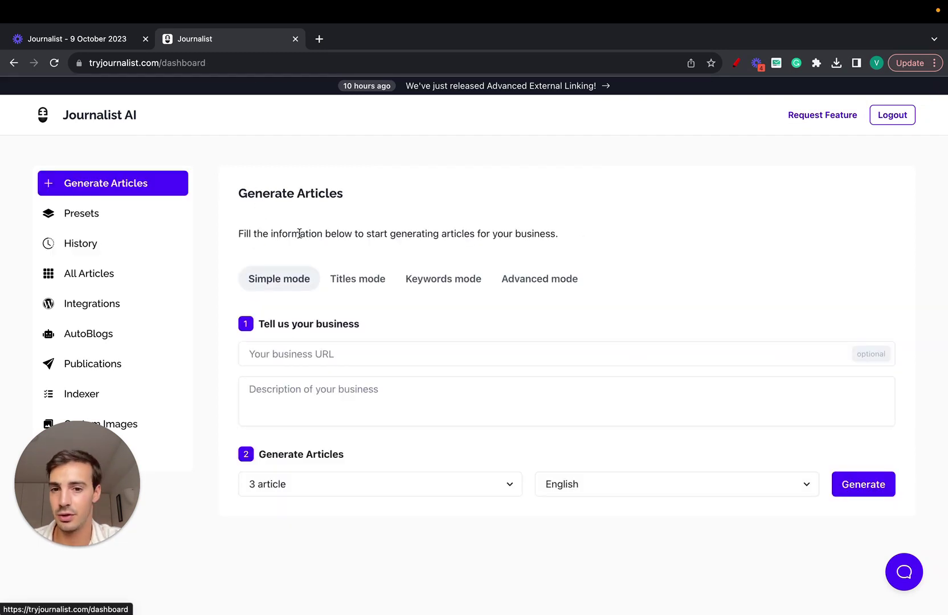
left_click(340, 285)
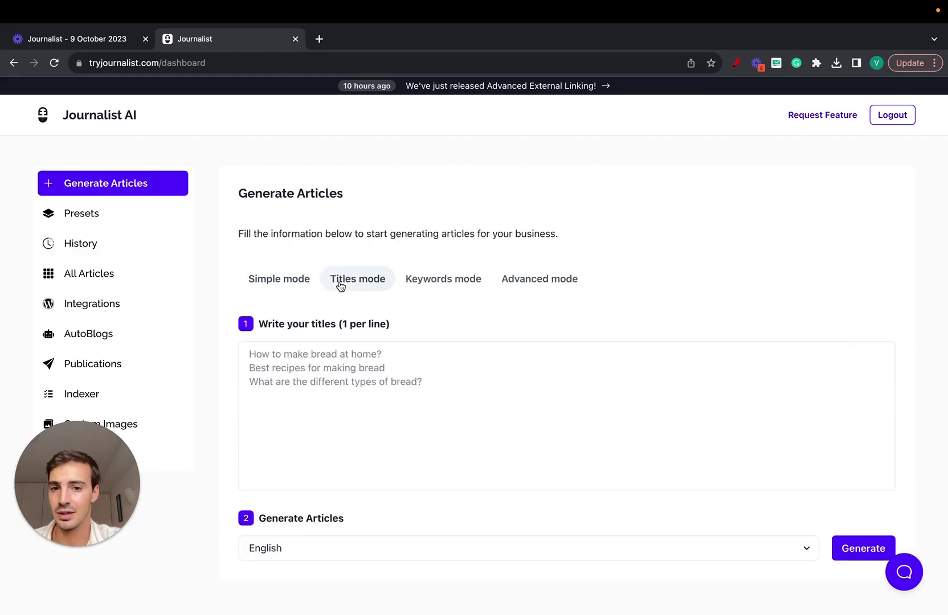
left_click(423, 285)
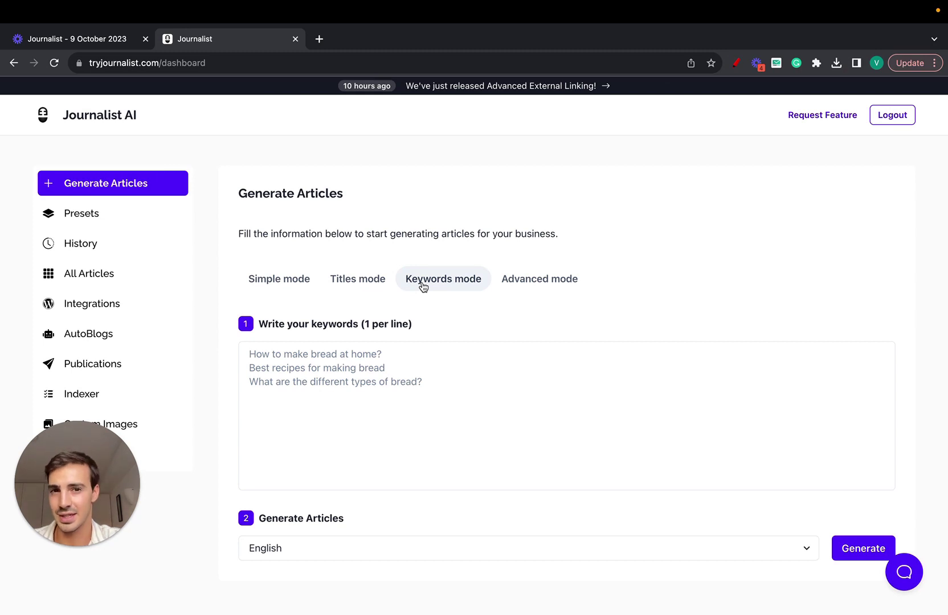
left_click(383, 377)
type("f")
key("Return")
type("f")
key("Return")
type("f")
key("Return")
key("super+a")
key("BackSpace")
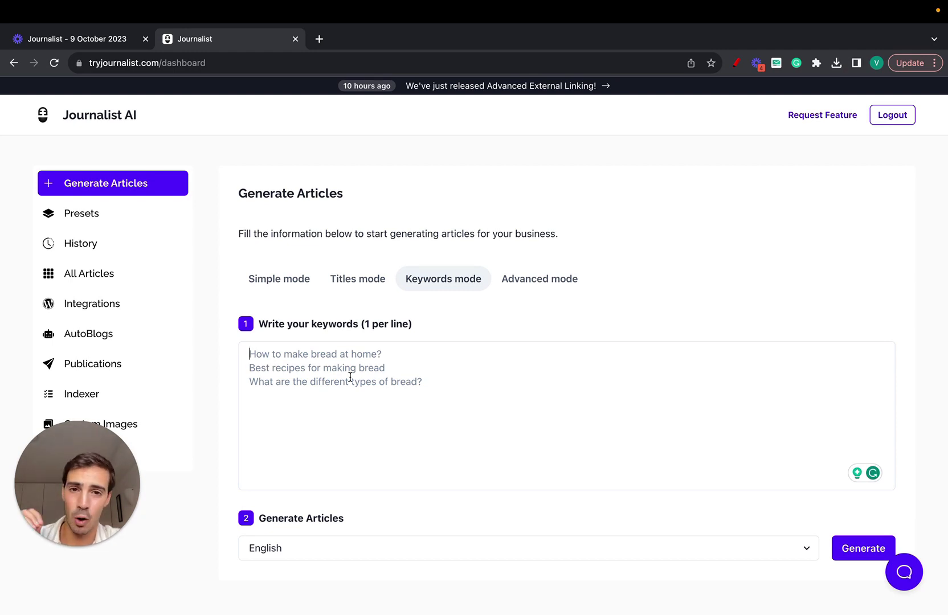
left_click(364, 552)
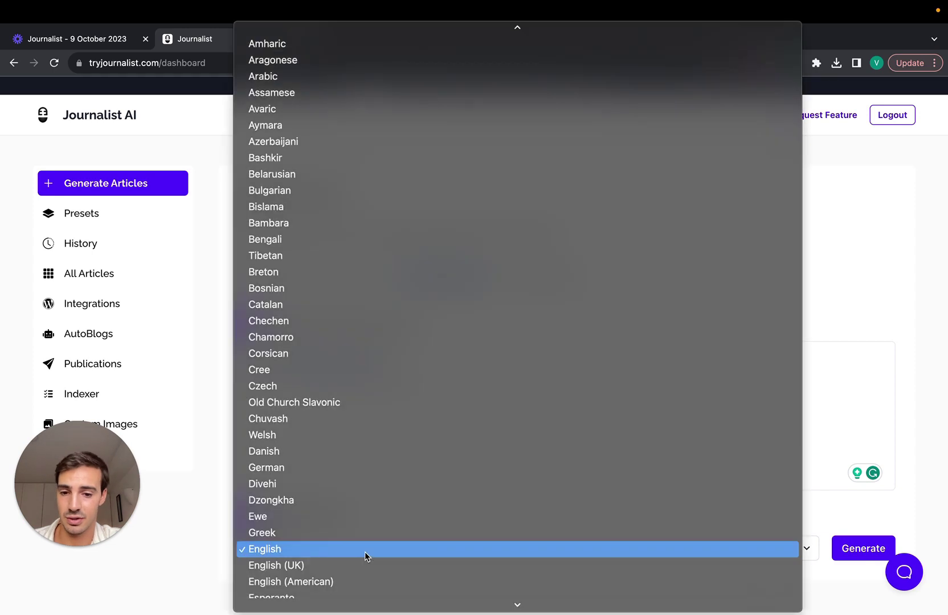
scroll(365, 400, "down", 15)
scroll(367, 404, "down", 1)
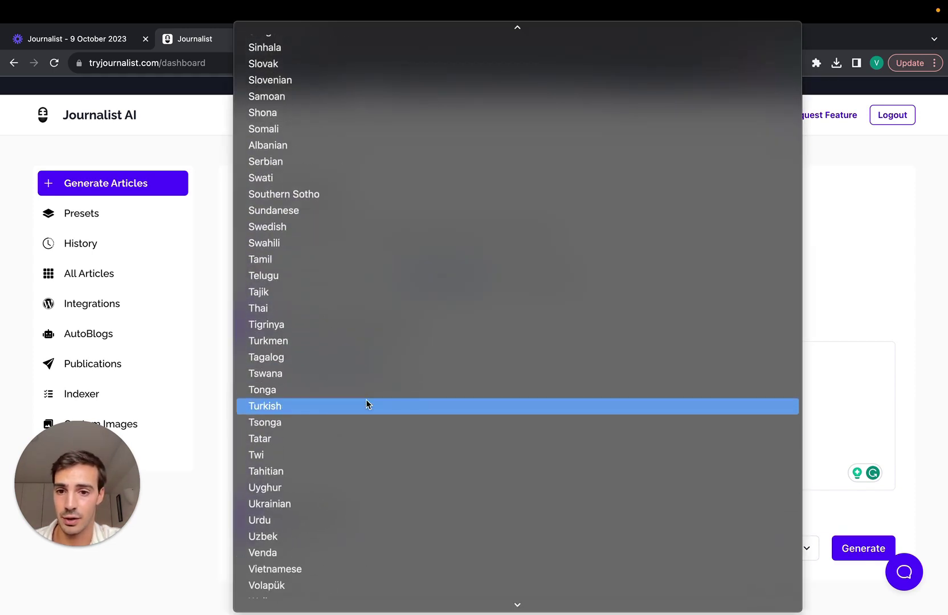
scroll(366, 404, "up", 10)
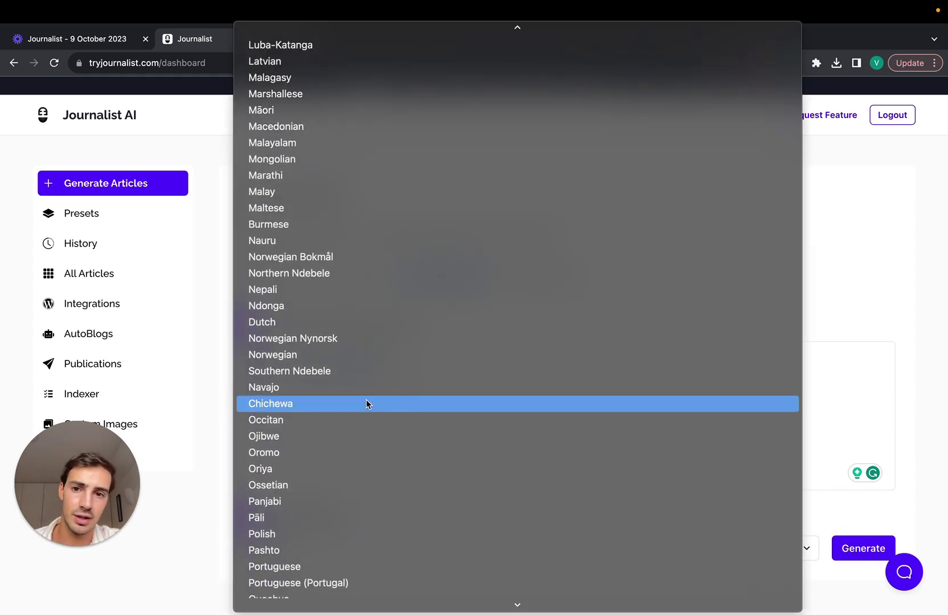
scroll(392, 358, "up", 8)
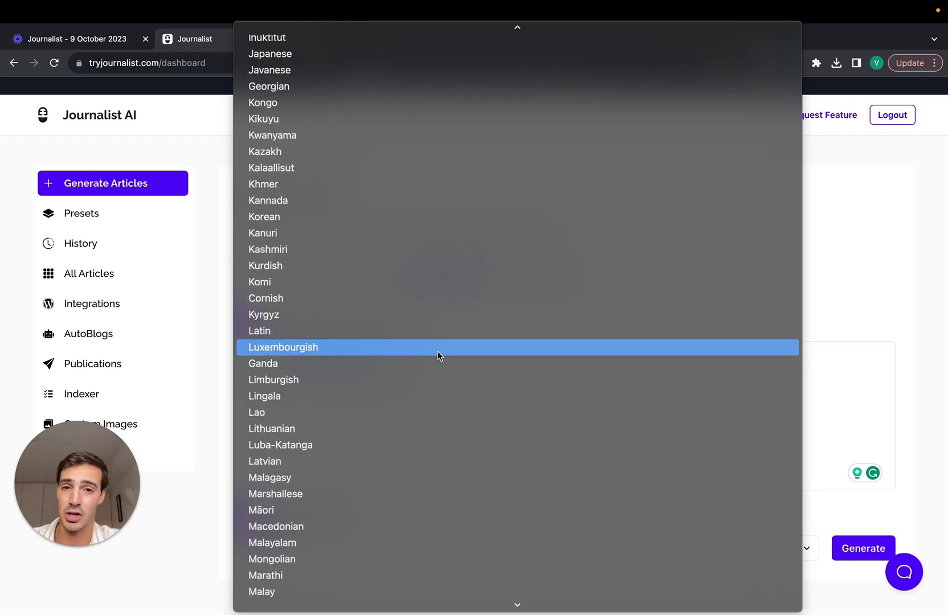
scroll(423, 415, "down", 18)
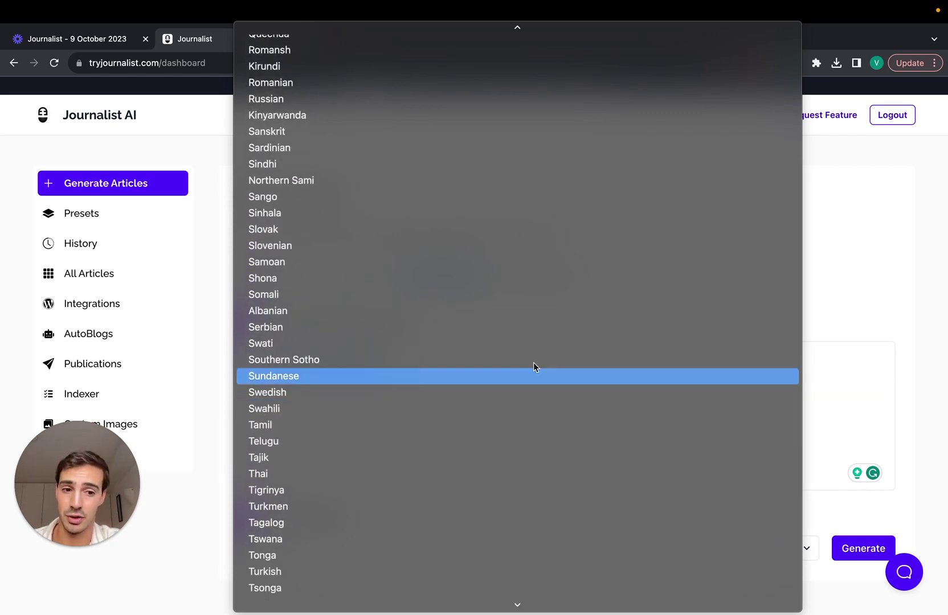
left_click(884, 243)
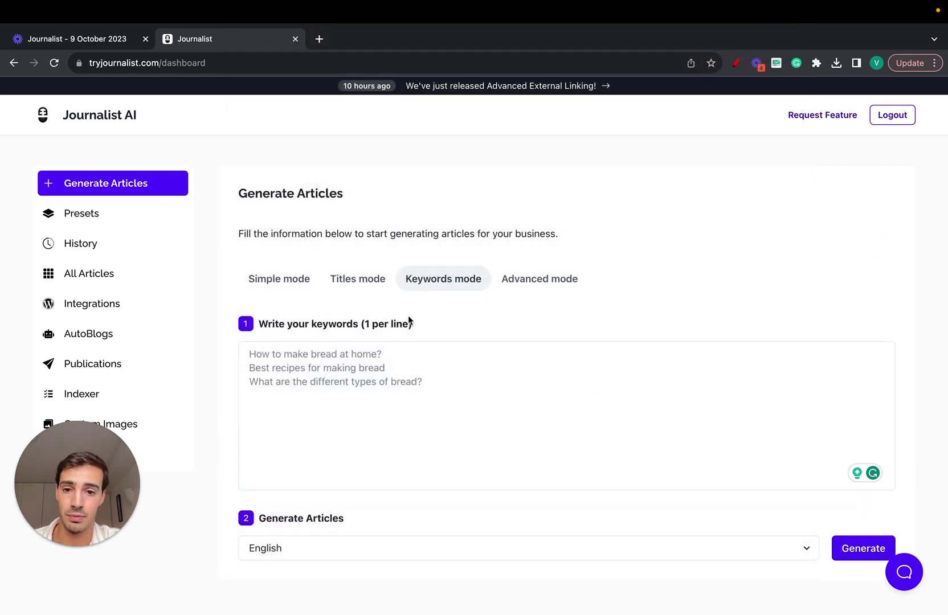
- Cycle through the Titles, Keywords and Simple generation modes
left_click(358, 285)
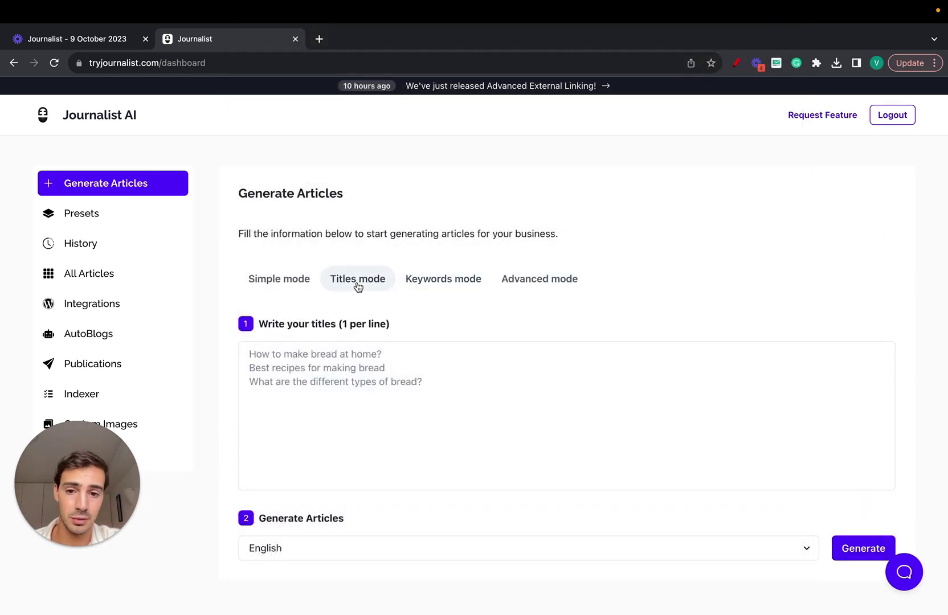
left_click(449, 283)
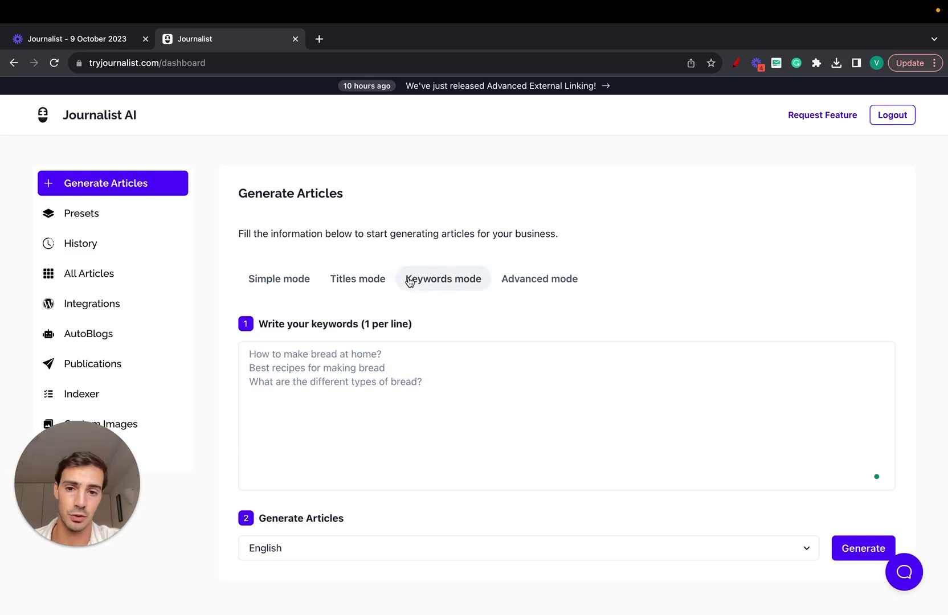
left_click(359, 283)
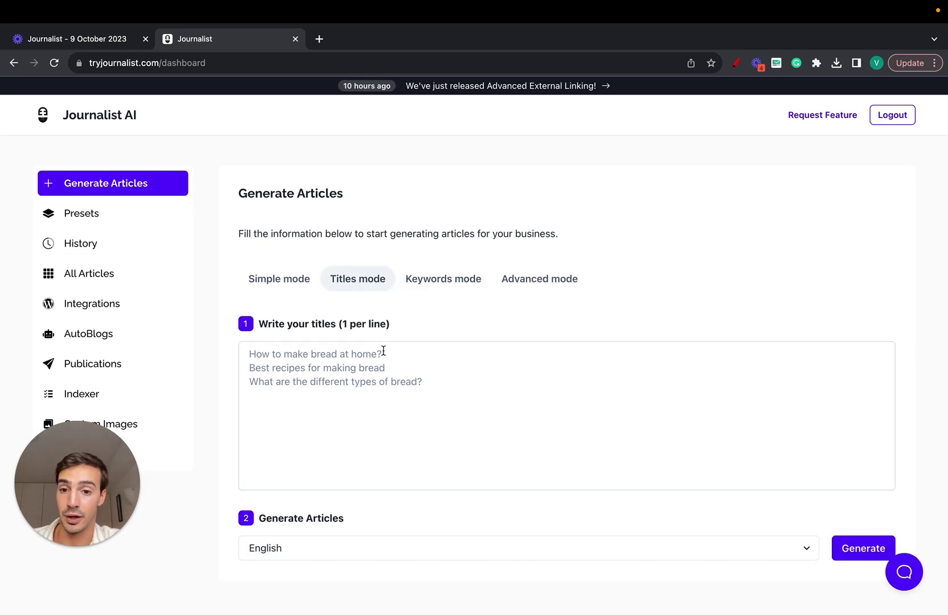
left_click(265, 281)
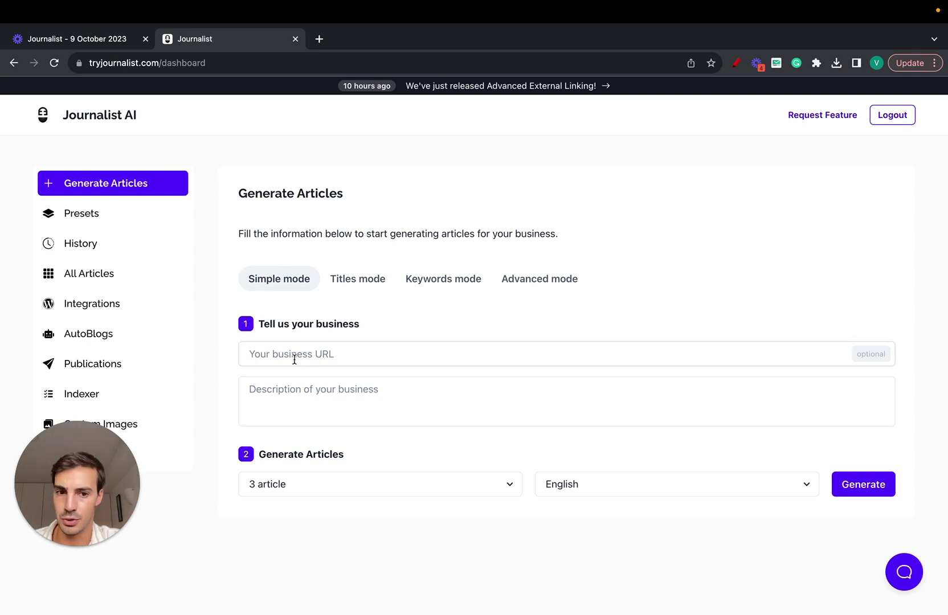
- Set 20 articles in English, then switch to Advanced mode
left_click(440, 474)
left_click(388, 516)
left_click(571, 484)
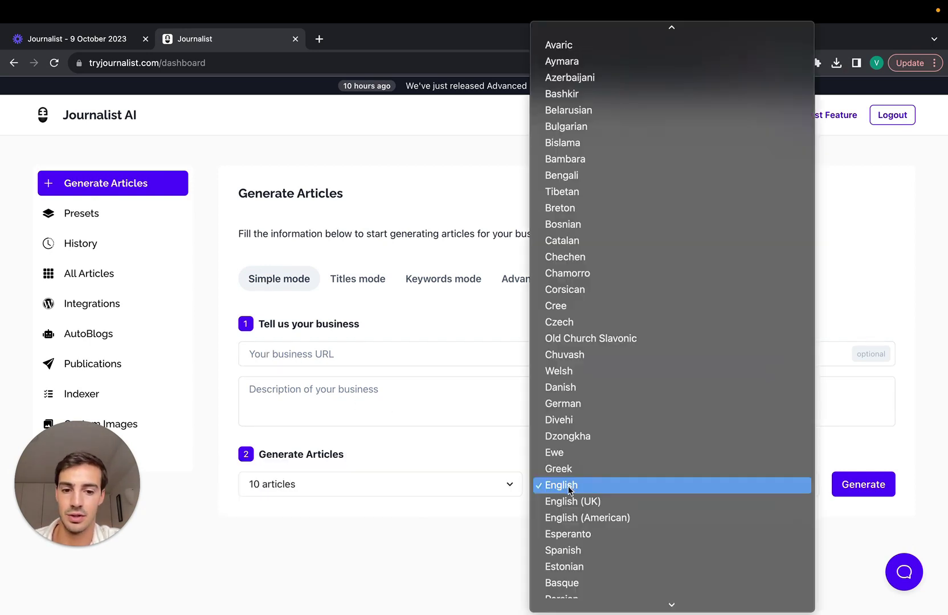
left_click(568, 486)
left_click(507, 485)
left_click(442, 503)
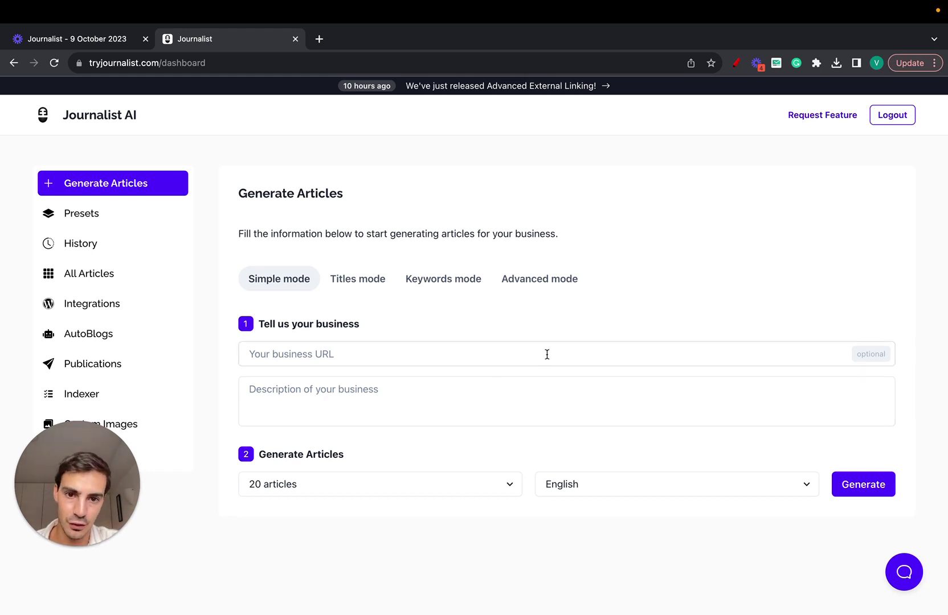
left_click(549, 287)
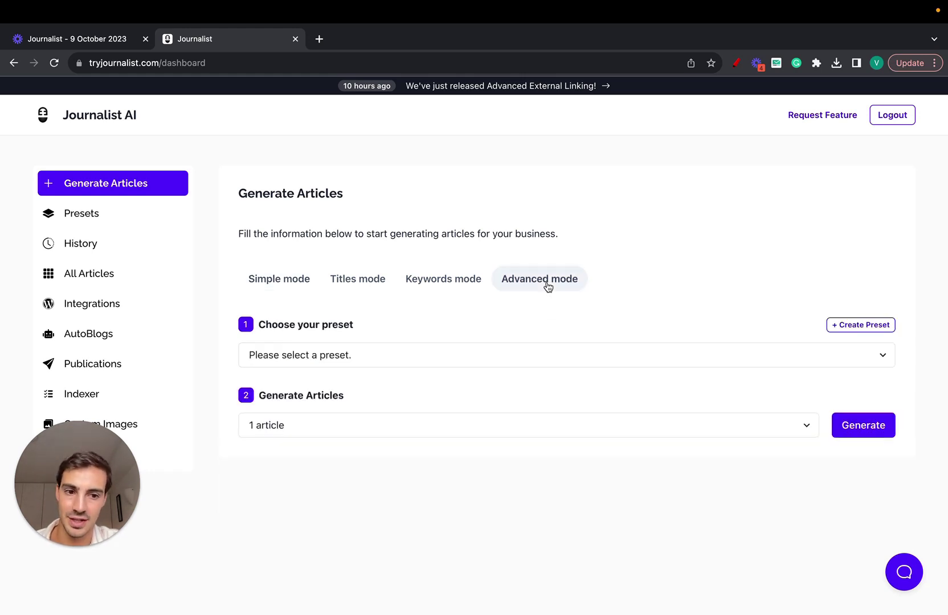
left_click(835, 326)
left_click(636, 285)
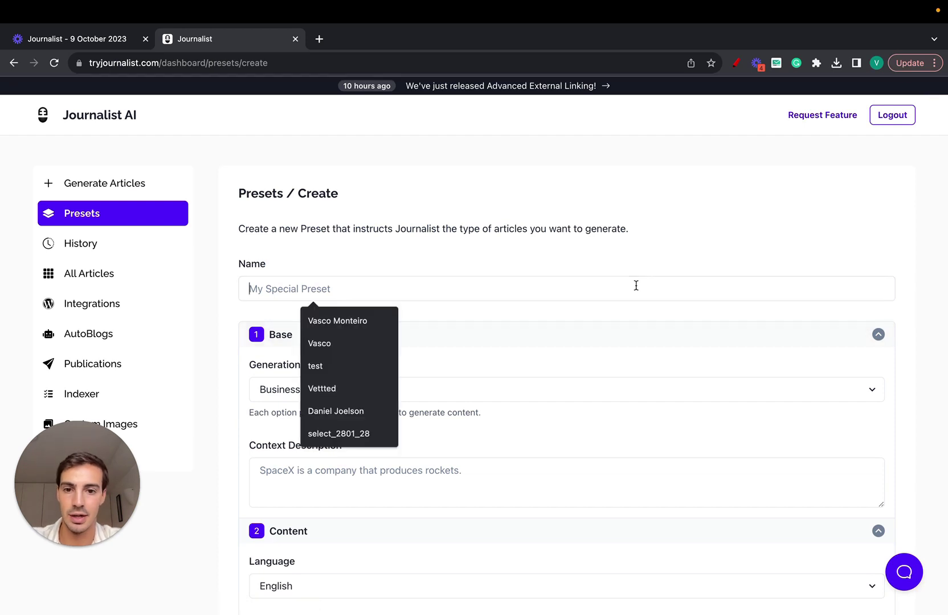
type("test pr")
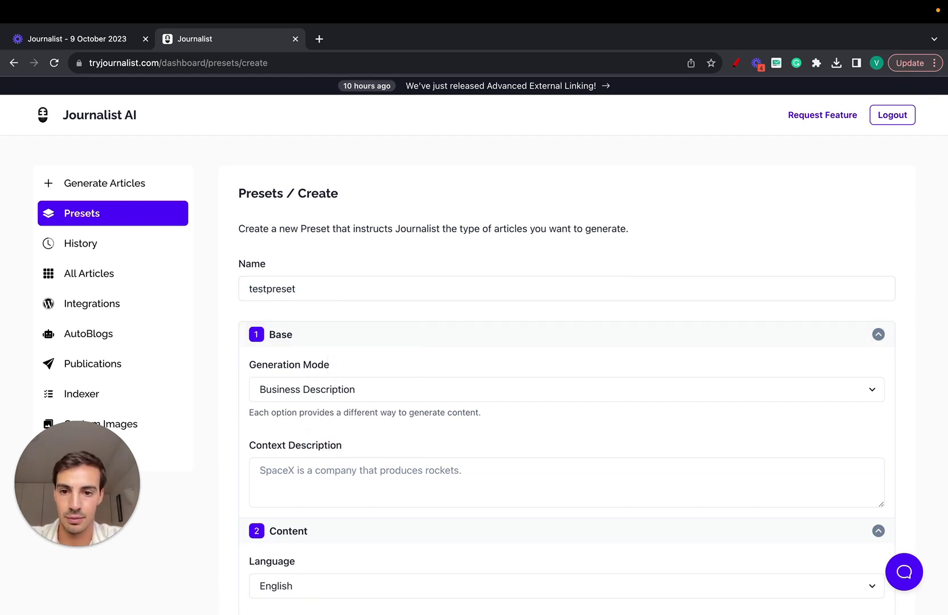
type("eset 1")
left_click(269, 289)
left_click(288, 335)
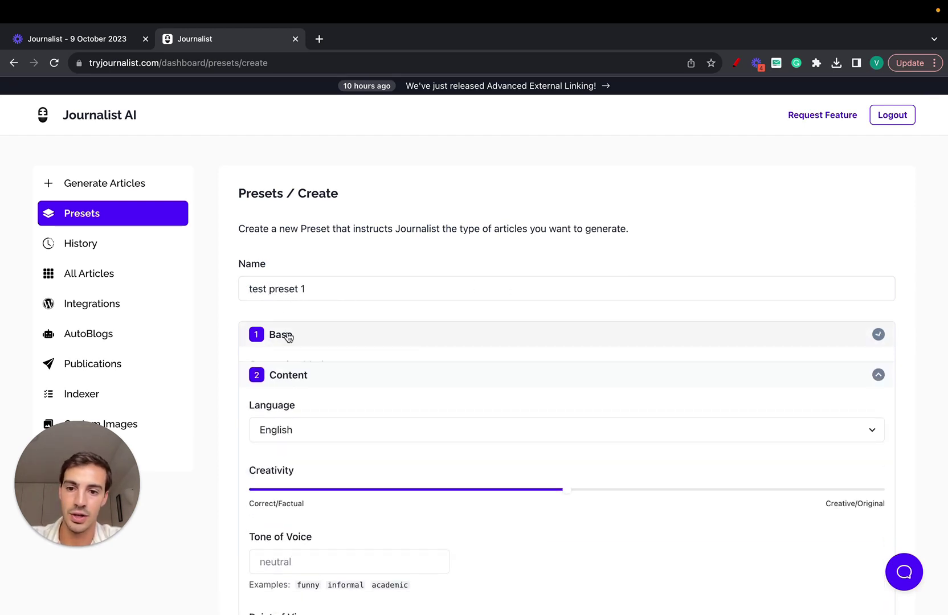
left_click(296, 361)
left_click(292, 386)
left_click(292, 411)
left_click(294, 437)
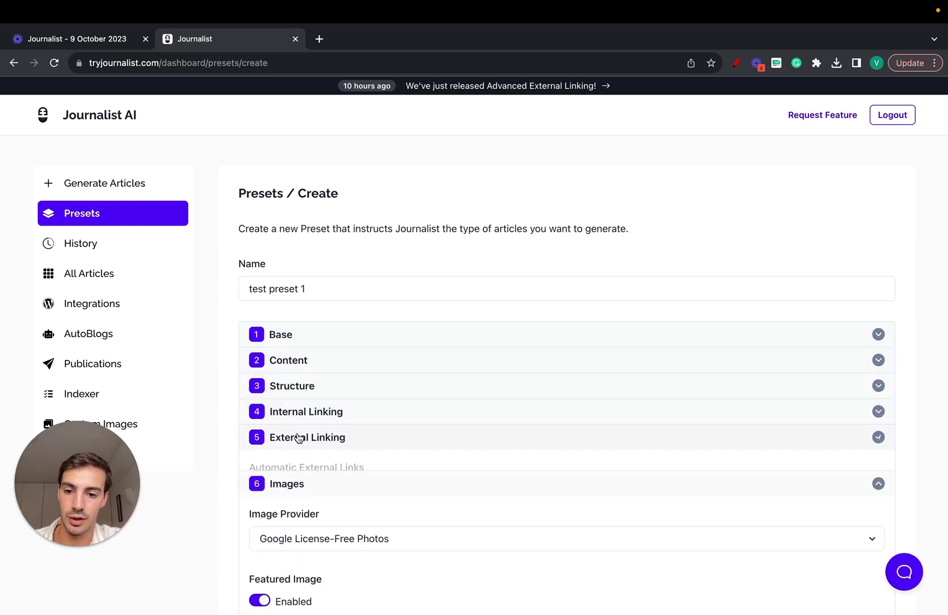
left_click(296, 463)
left_click(296, 489)
left_click(296, 515)
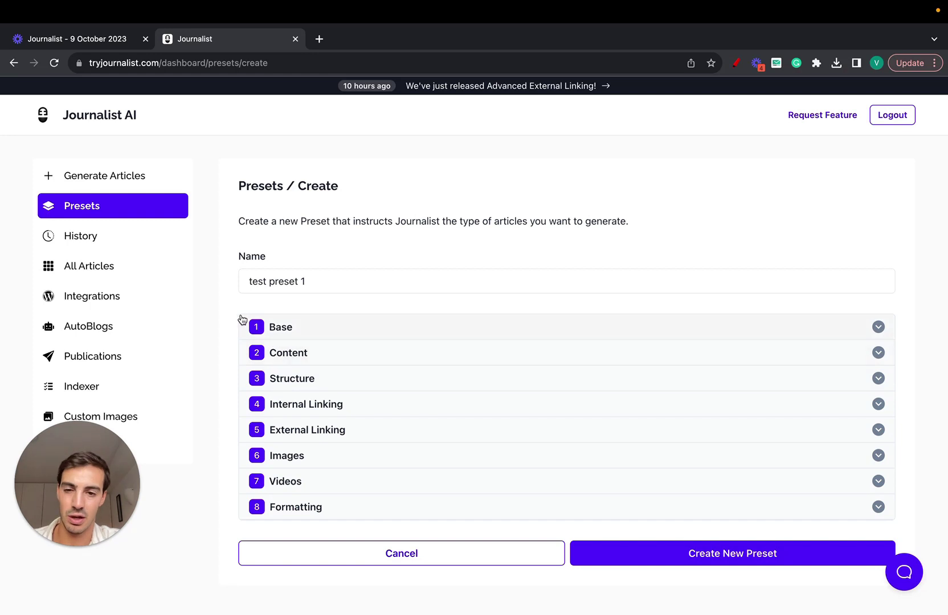
left_click_drag(241, 317, 477, 529)
left_click(909, 302)
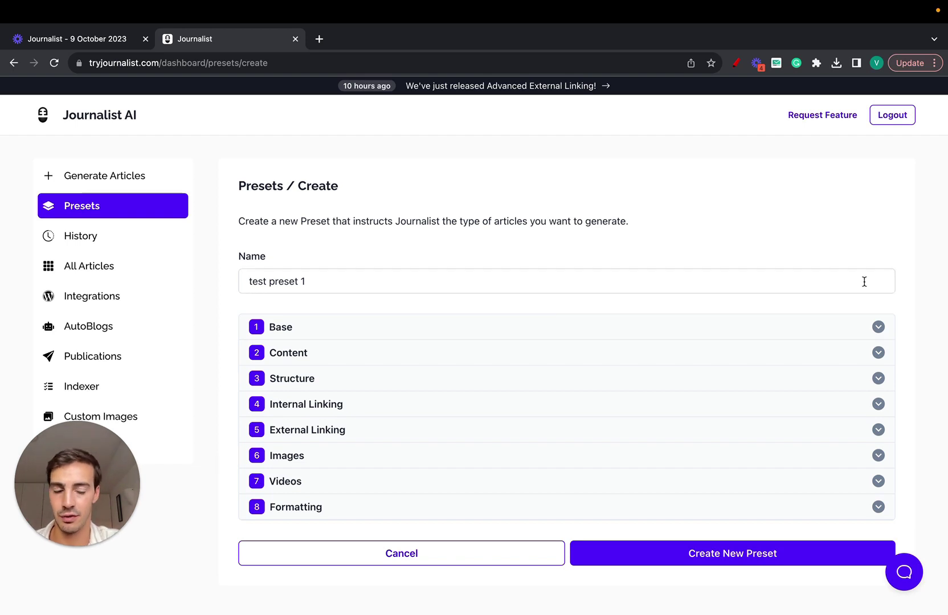
- Try Keyword-based generation mode, typing then clearing test keywords
scroll(492, 334, "down", 3)
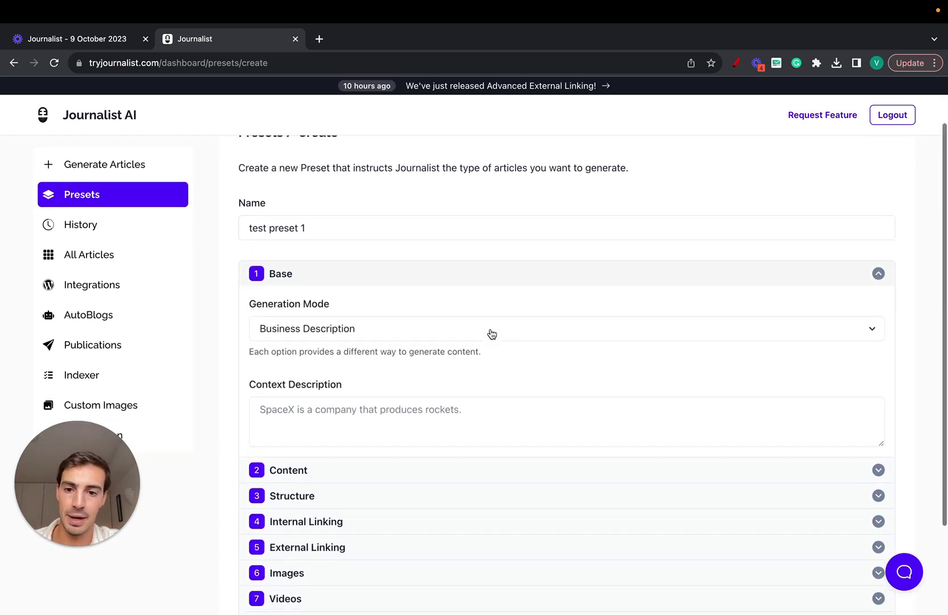
left_click(394, 302)
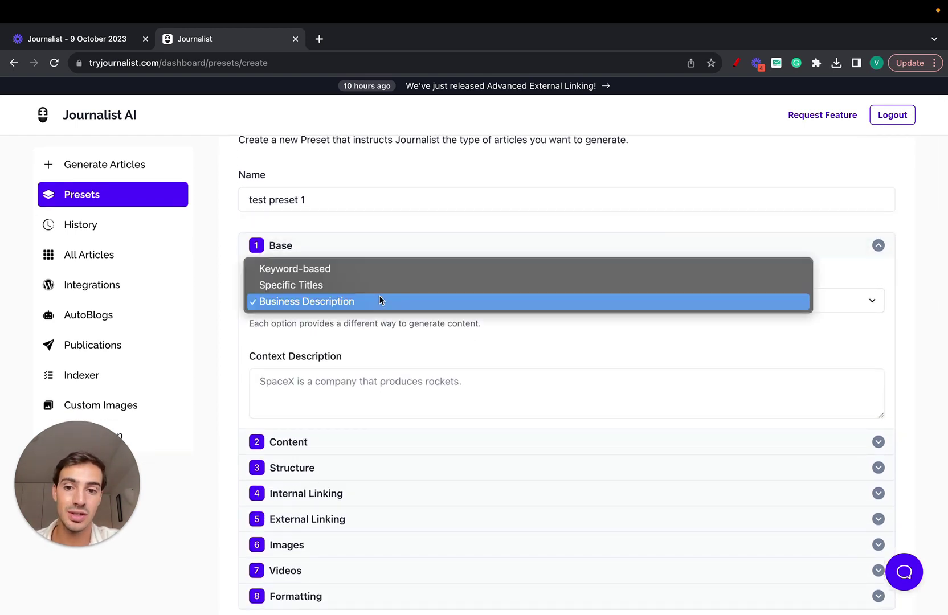
left_click(358, 270)
left_click(342, 371)
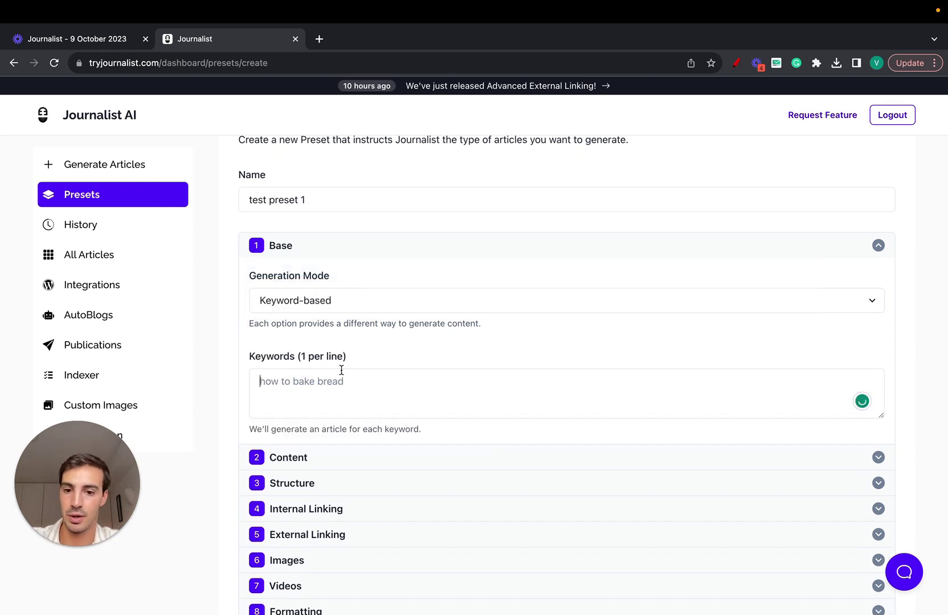
type("f")
key("Return")
type("f")
key("Return")
type("f")
key("Return")
key("super+a")
key("BackSpace")
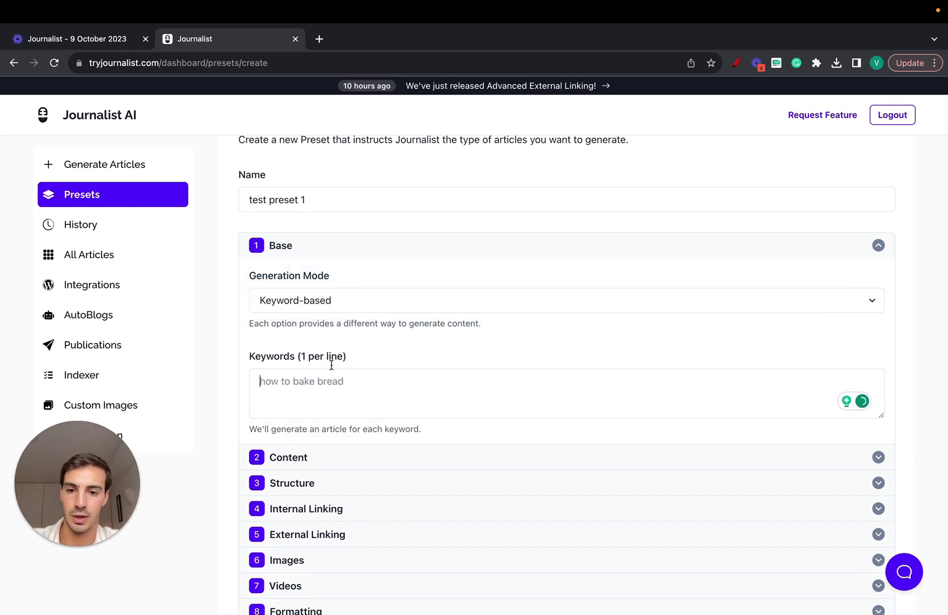
- Switch Generation Mode to Specific Titles and collapse the Base settings
left_click(306, 302)
left_click(320, 335)
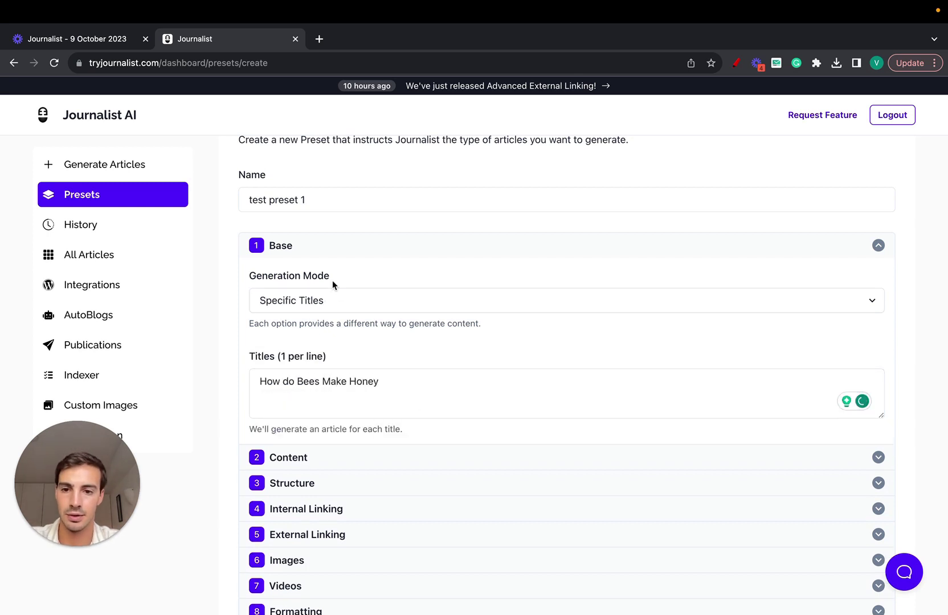
left_click(358, 252)
- Keep English as the language and nudge Creativity toward Correct/Factual
left_click(322, 355)
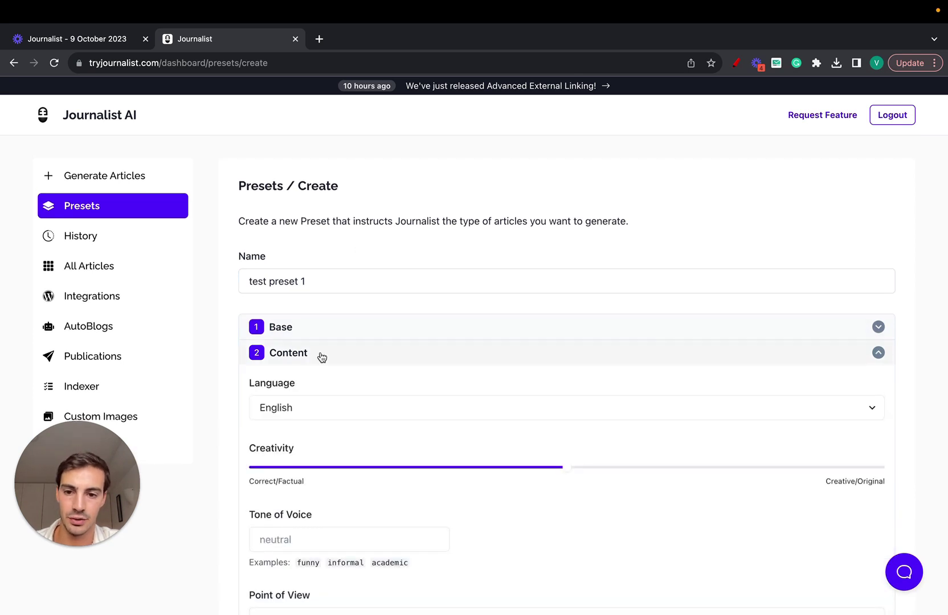
scroll(322, 357, "down", 2)
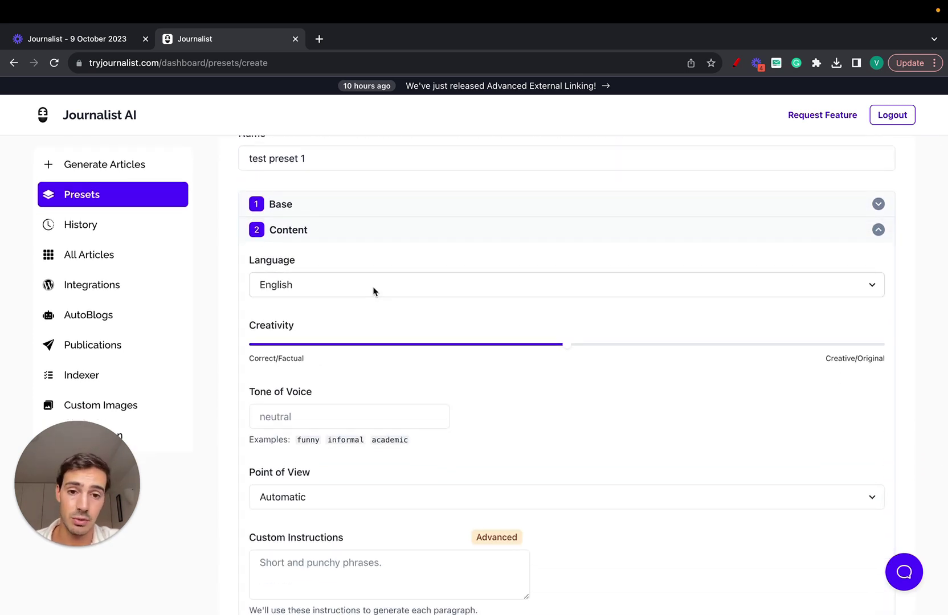
left_click(375, 291)
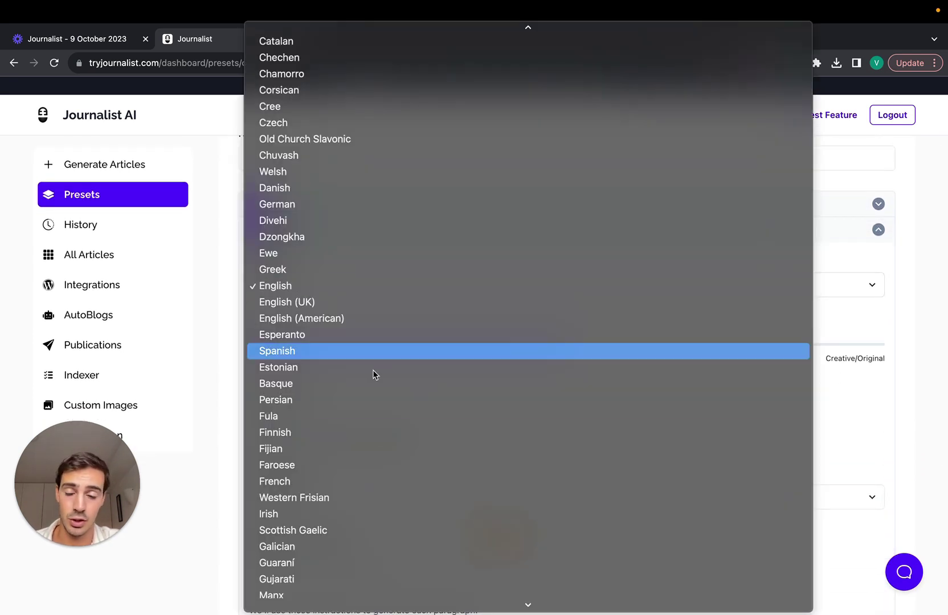
left_click(233, 361)
scroll(233, 361, "down", 1)
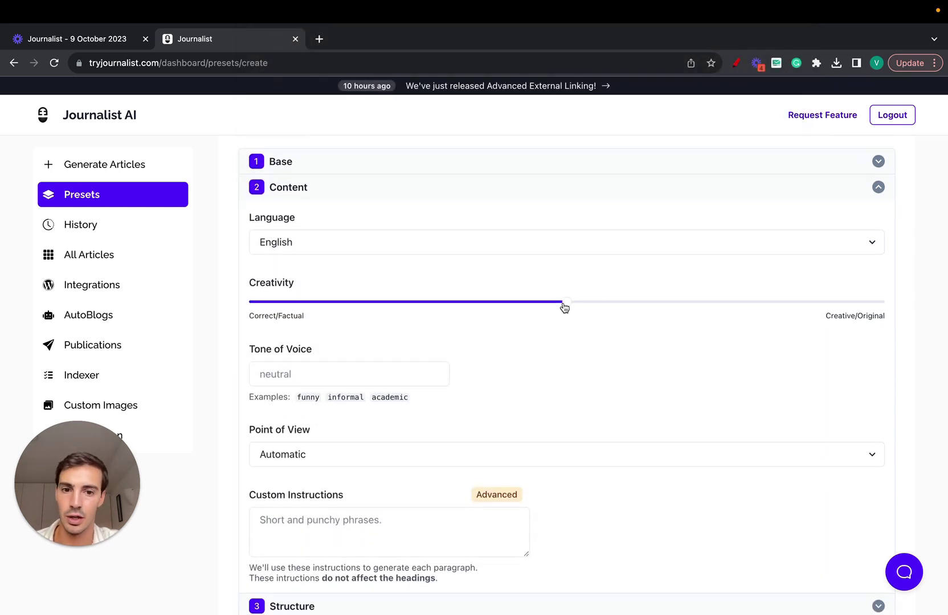
left_click_drag(564, 307, 535, 303)
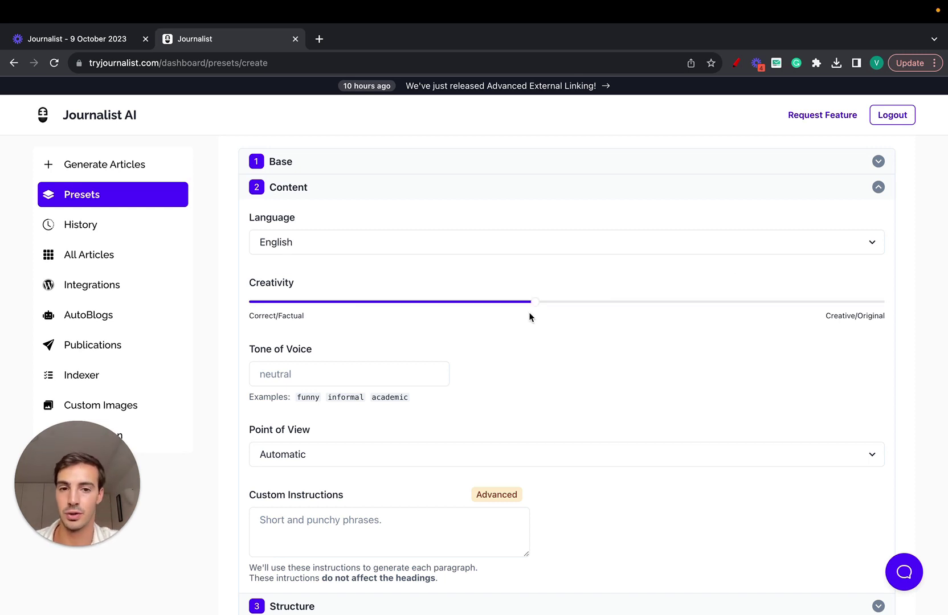
- Leave the Point of View on Automatic
scroll(529, 313, "down", 1)
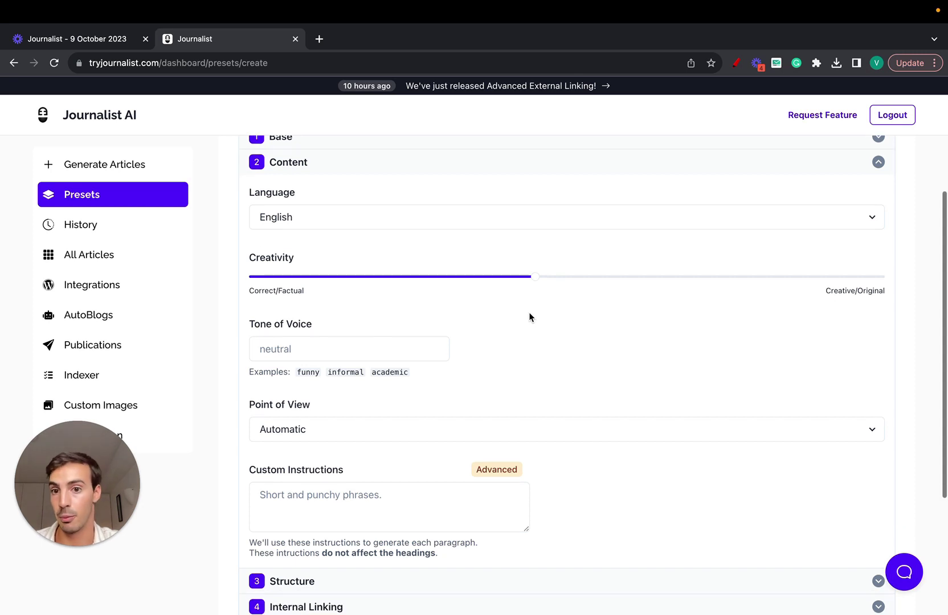
scroll(529, 312, "down", 1)
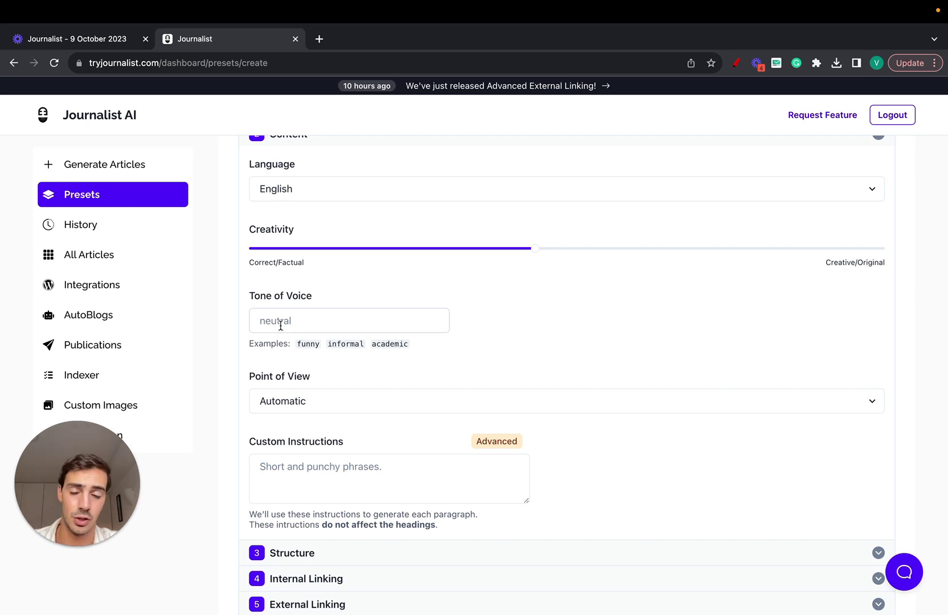
scroll(458, 304, "down", 3)
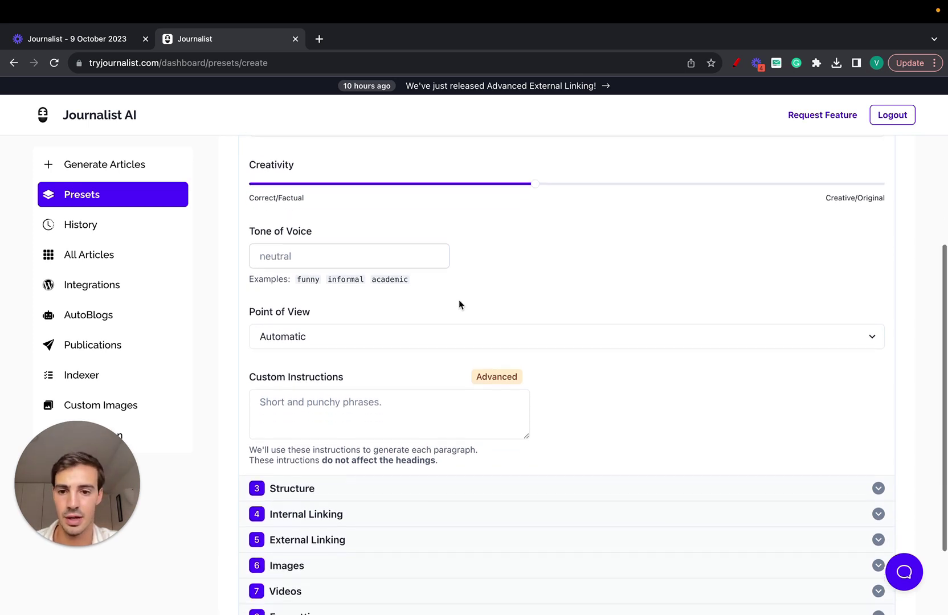
left_click(443, 330)
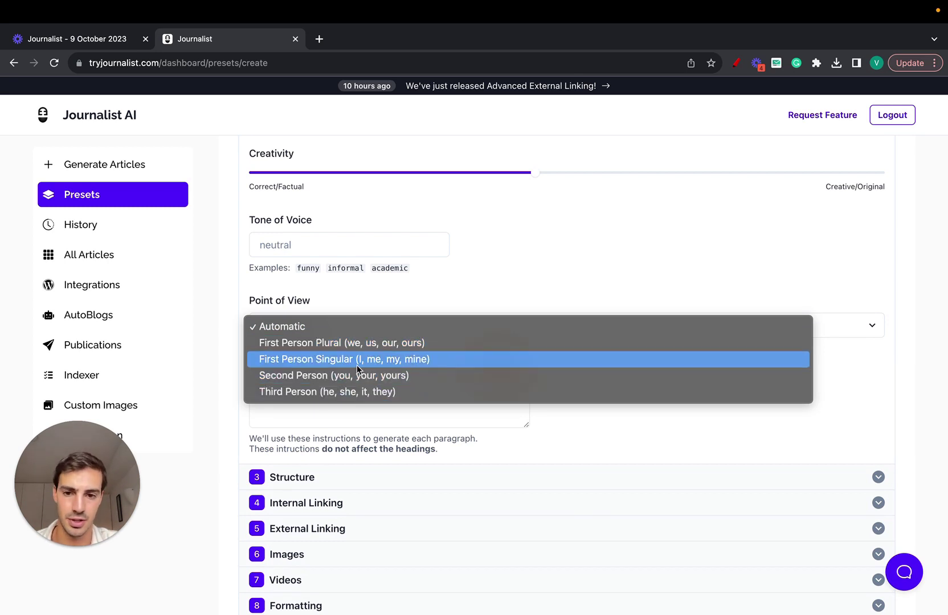
left_click(493, 314)
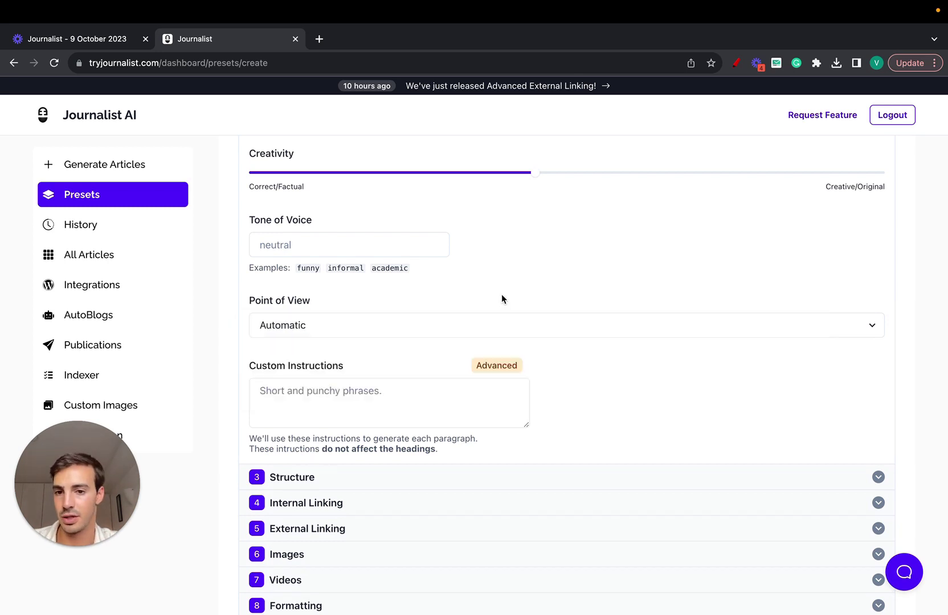
- Review the Tone of Voice and Custom Instructions fields, leaving them empty
scroll(455, 262, "up", 2)
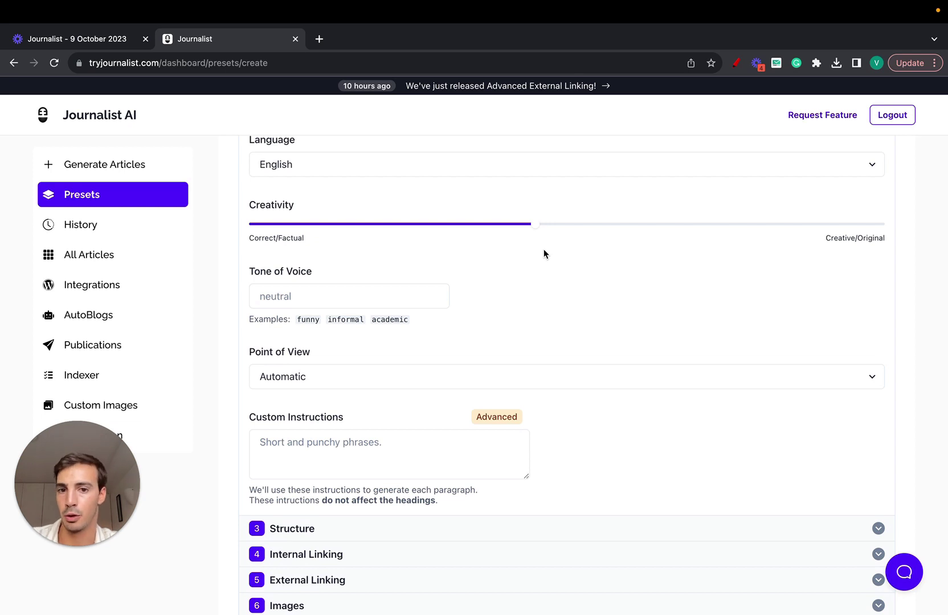
scroll(544, 249, "down", 1)
scroll(543, 250, "up", 2)
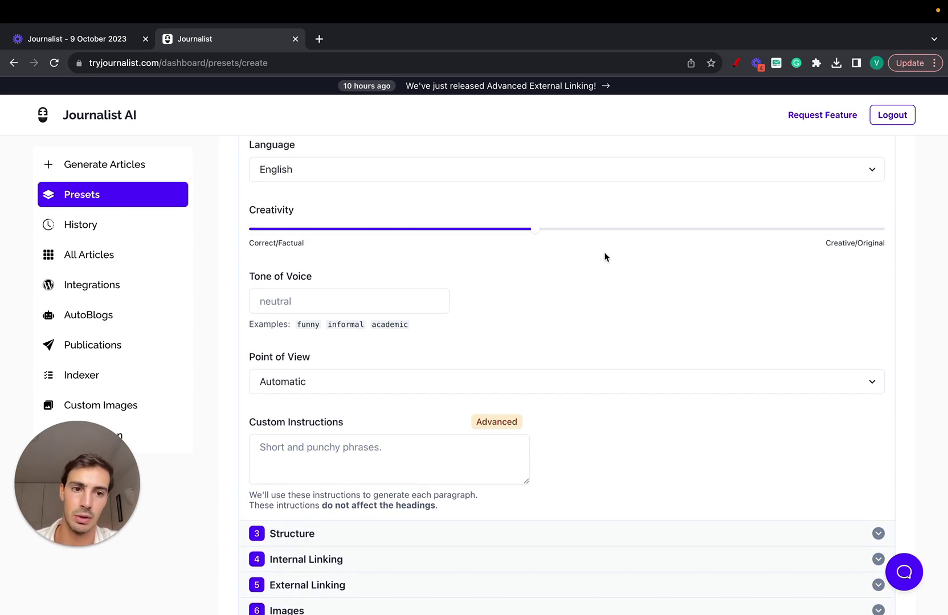
scroll(605, 257, "down", 5)
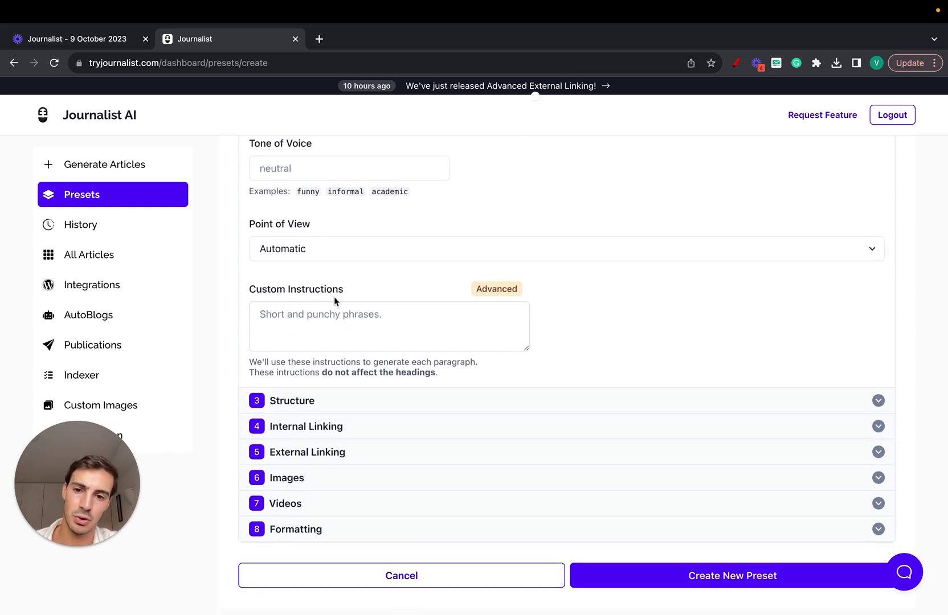
left_click_drag(250, 294, 463, 294)
left_click(588, 301)
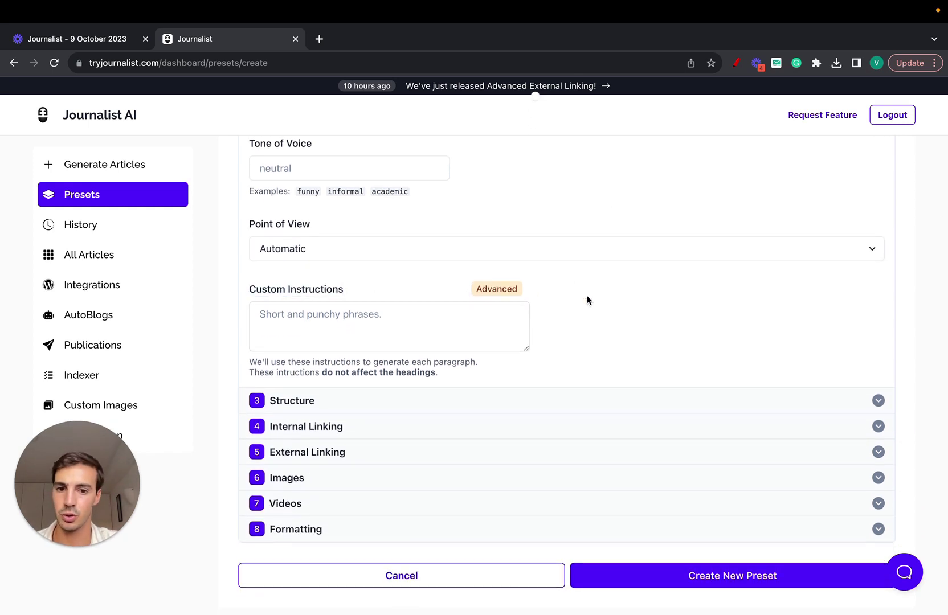
scroll(588, 300, "up", 6)
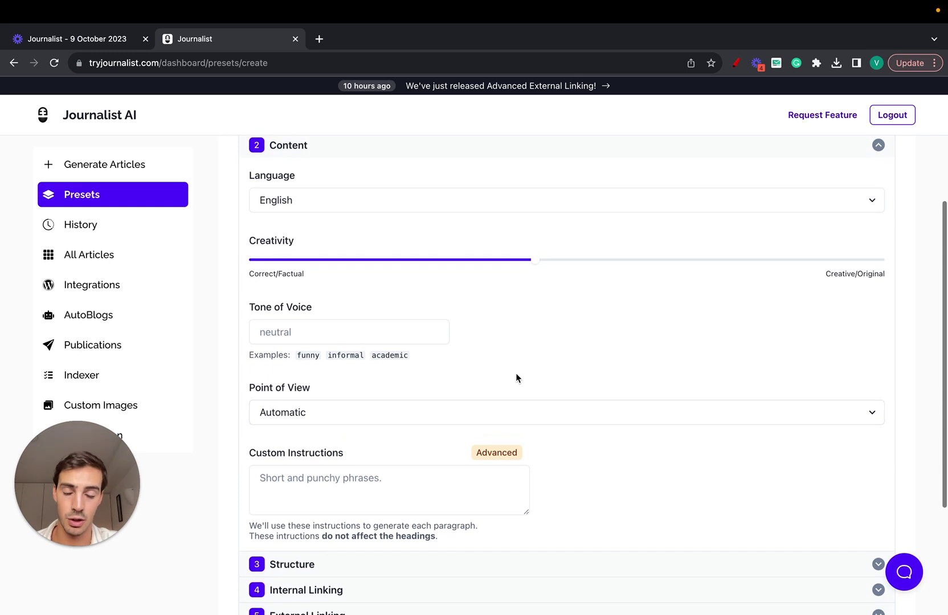
left_click_drag(257, 453, 345, 453)
scroll(447, 381, "up", 2)
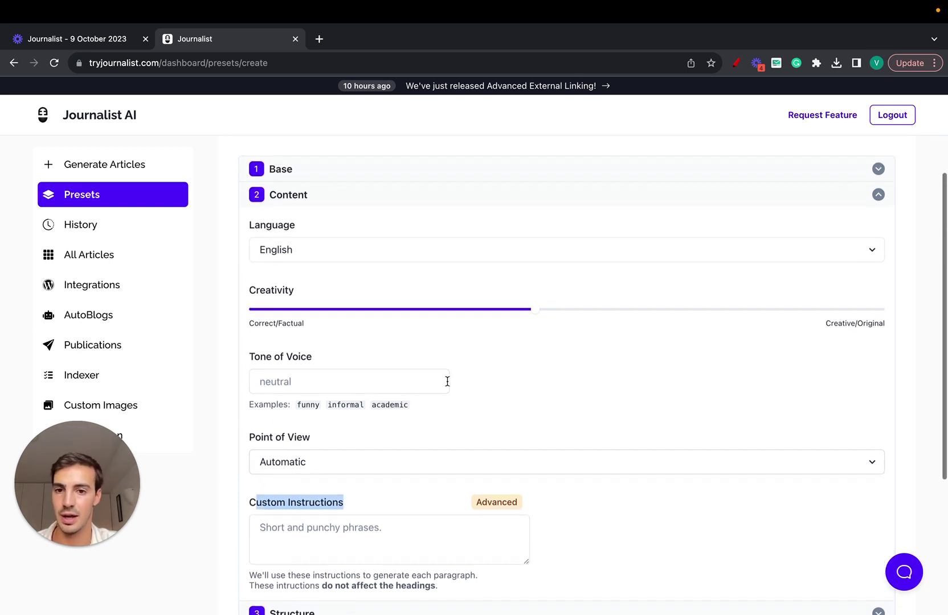
- Expand the Structure settings and mark up the Automate Headings option in red
left_click(383, 203)
left_click(340, 386)
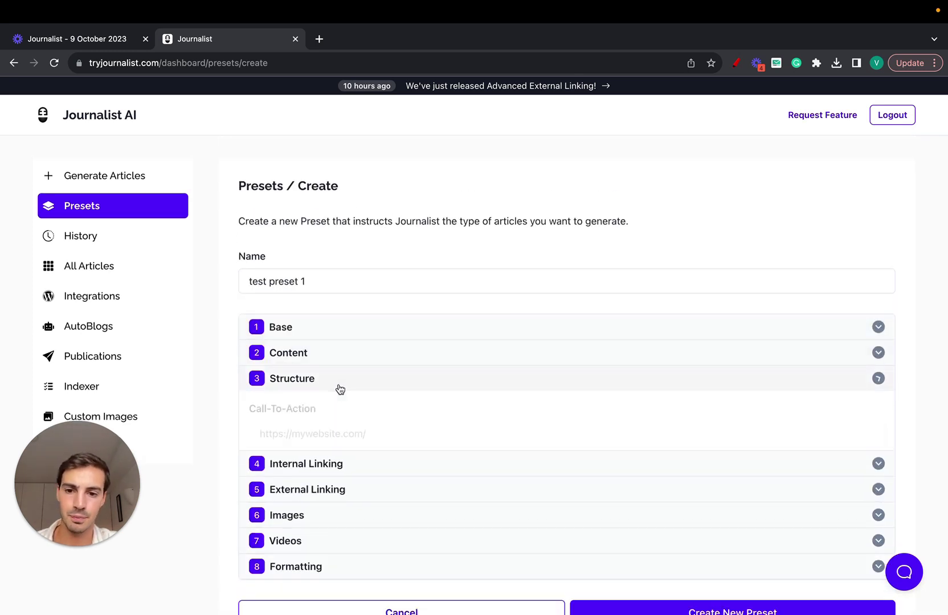
scroll(338, 388, "down", 2)
scroll(357, 369, "down", 1)
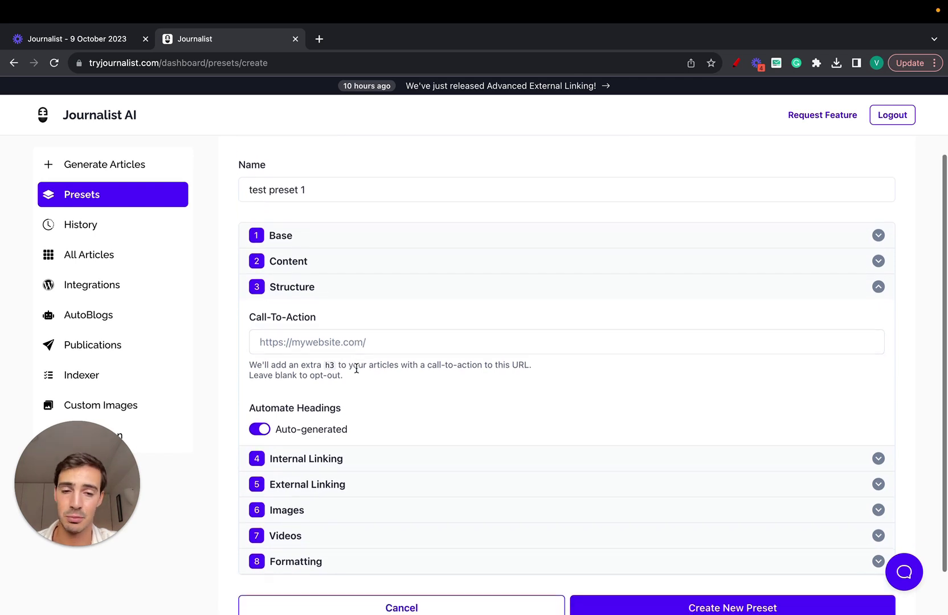
left_click(737, 64)
mouse_move(532, 186)
left_mouse_down()
mouse_move(595, 459)
mouse_move(552, 159)
left_mouse_up()
mouse_move(589, 426)
left_mouse_down()
mouse_move(686, 446)
mouse_move(586, 434)
left_mouse_up()
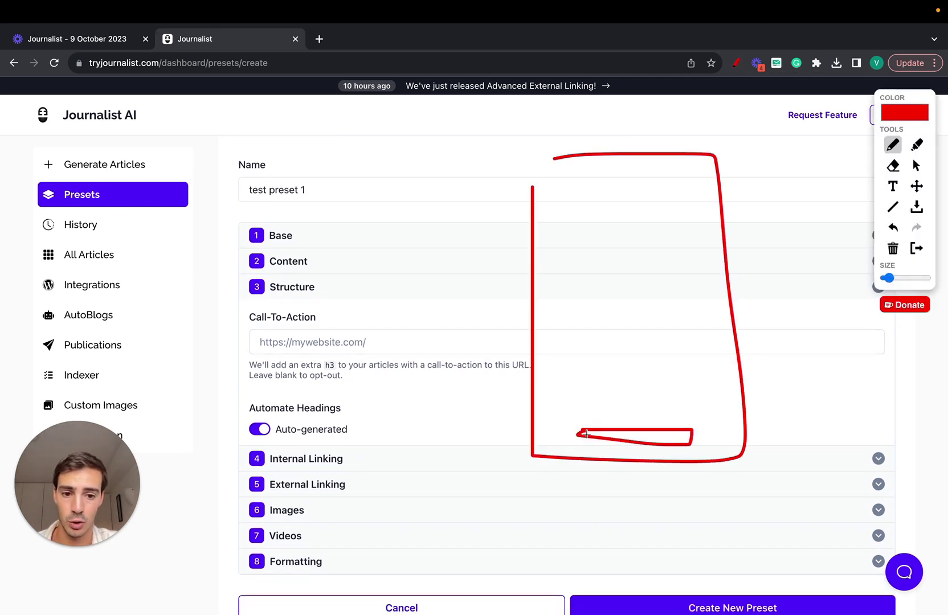
mouse_move(672, 436)
left_mouse_down()
mouse_move(744, 424)
mouse_move(774, 403)
left_mouse_up()
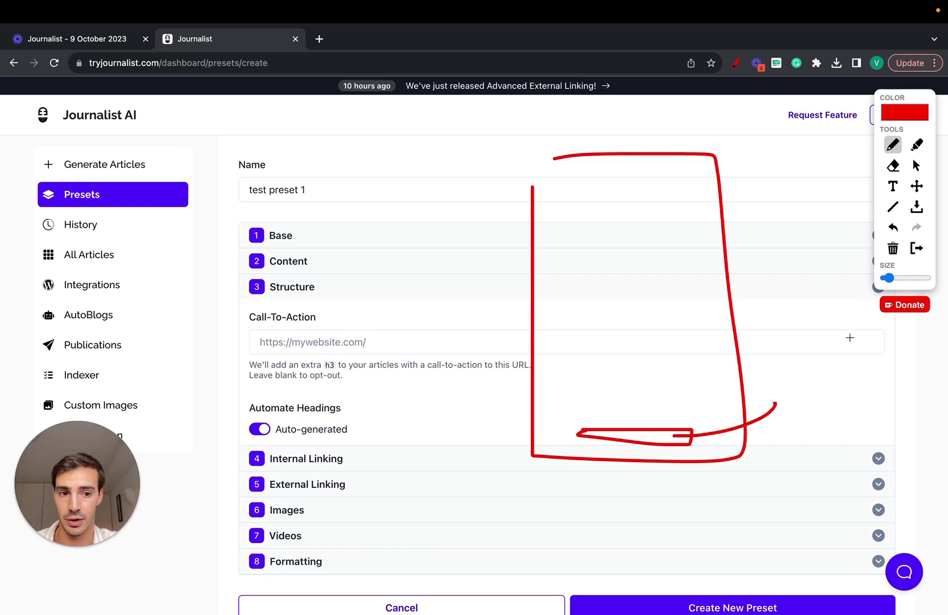
left_click(917, 248)
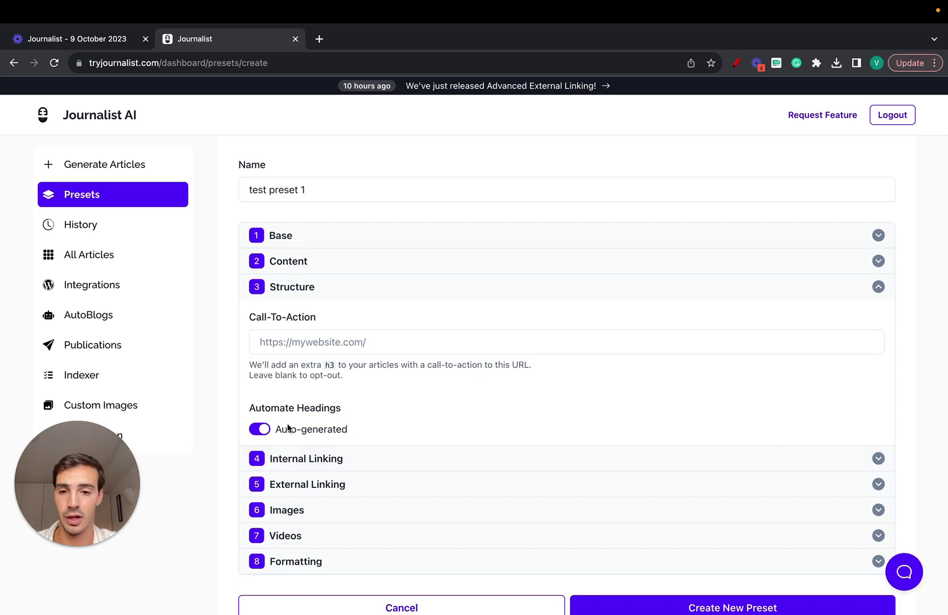
- Toggle Automate Headings to Custom and back to Auto-generated
scroll(288, 428, "down", 1)
left_click(259, 380)
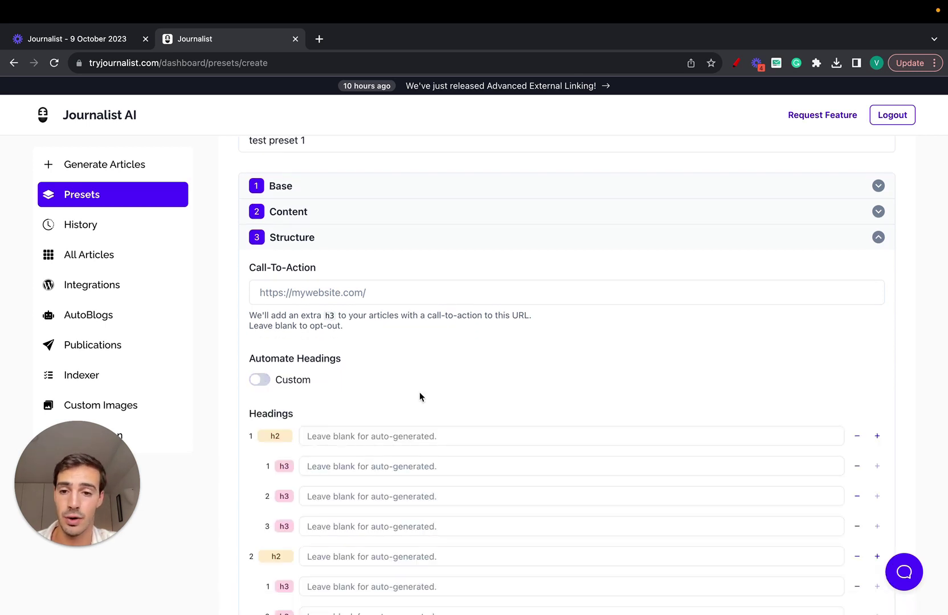
scroll(420, 393, "down", 3)
scroll(346, 351, "down", 3)
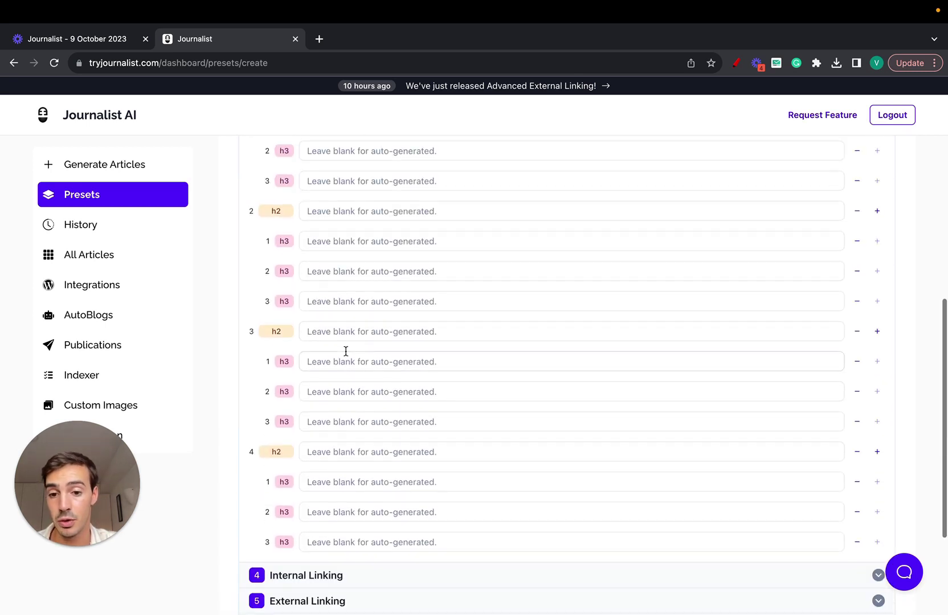
scroll(345, 351, "up", 6)
left_click(259, 377)
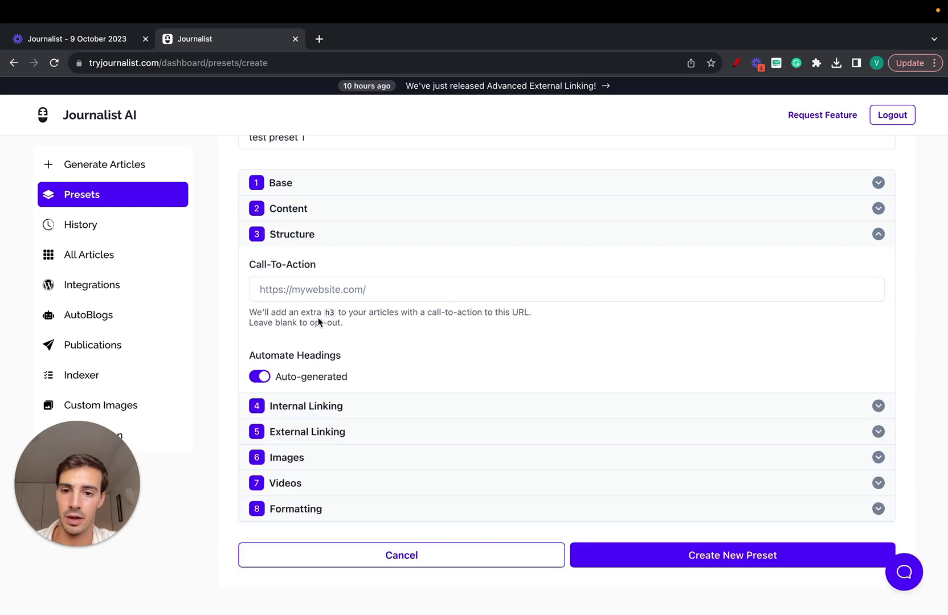
- Select the Call-To-Action field, then open a new browser tab for research
left_click(329, 285)
left_click_drag(162, 62, 76, 64)
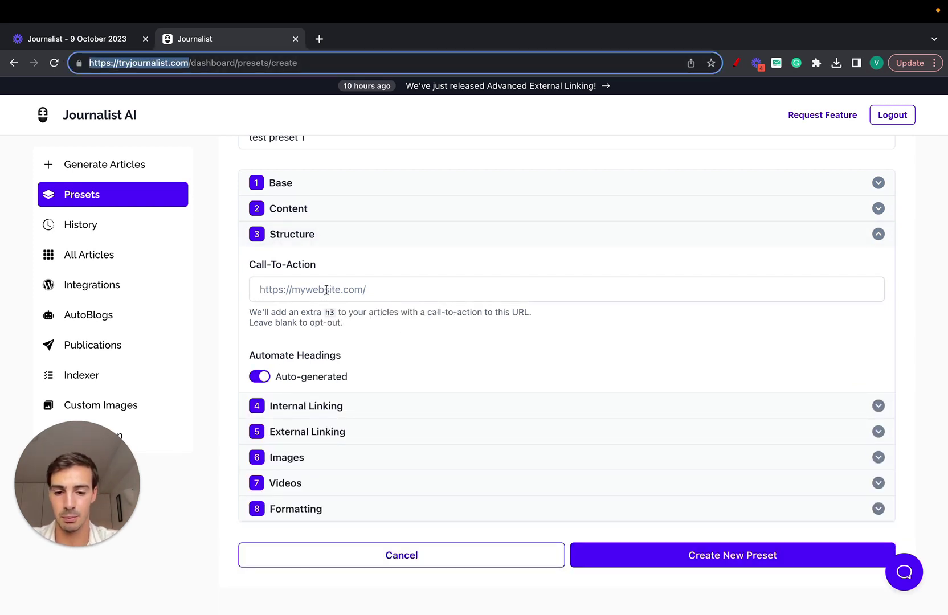
key("super+t")
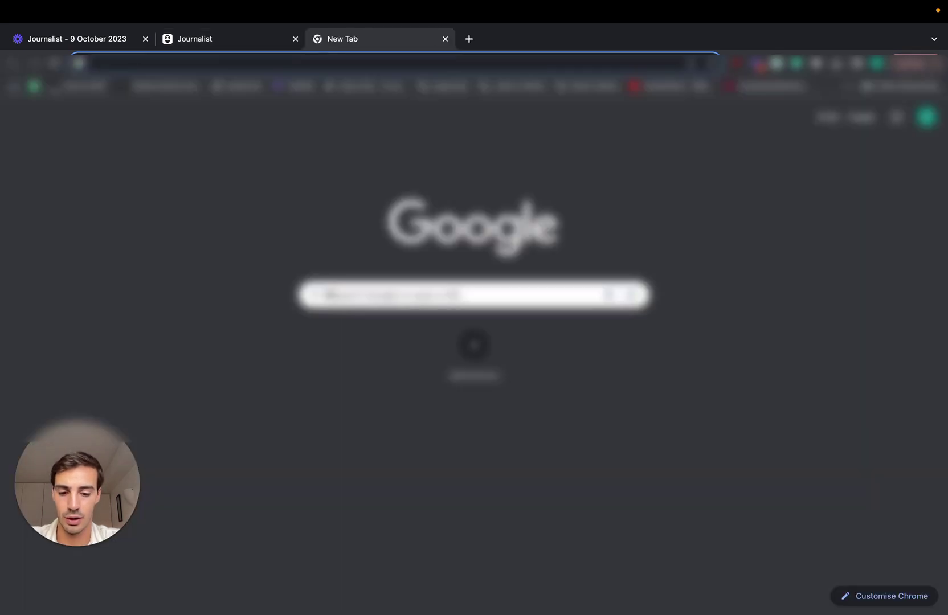
- Search Google for 'bees honey', then for 'buy local bee honey'
type("bees honey")
key("Return")
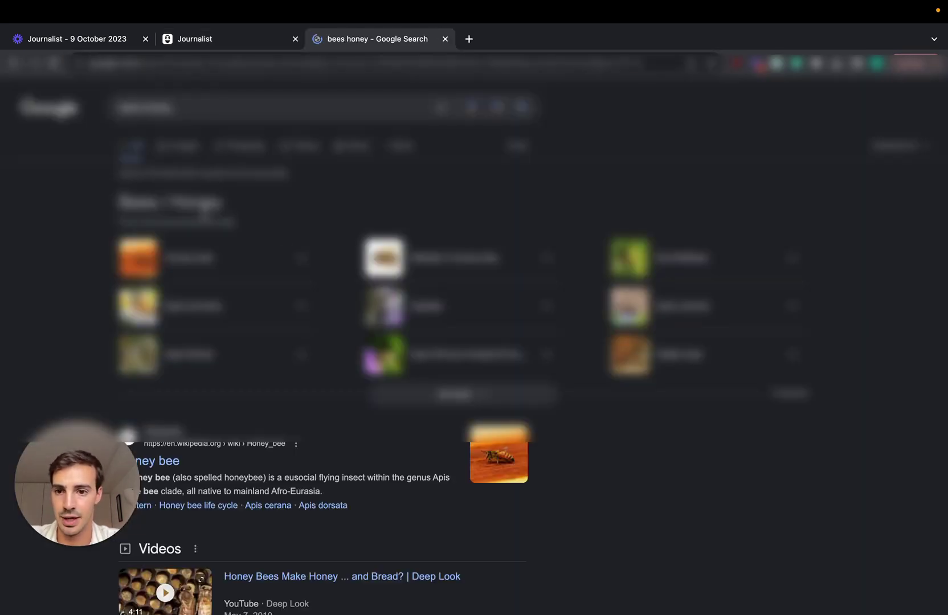
scroll(202, 214, "down", 4)
left_click(212, 53)
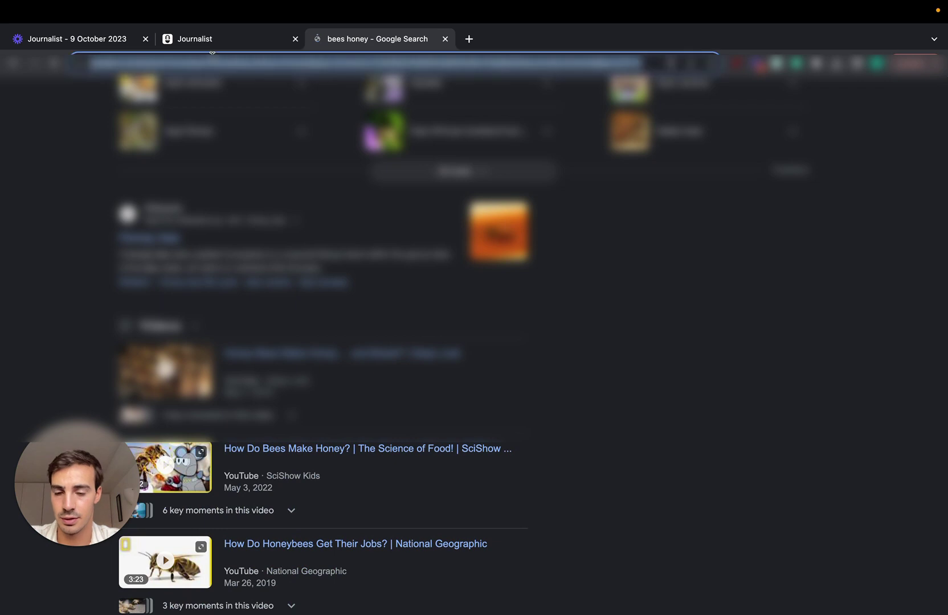
type("chat")
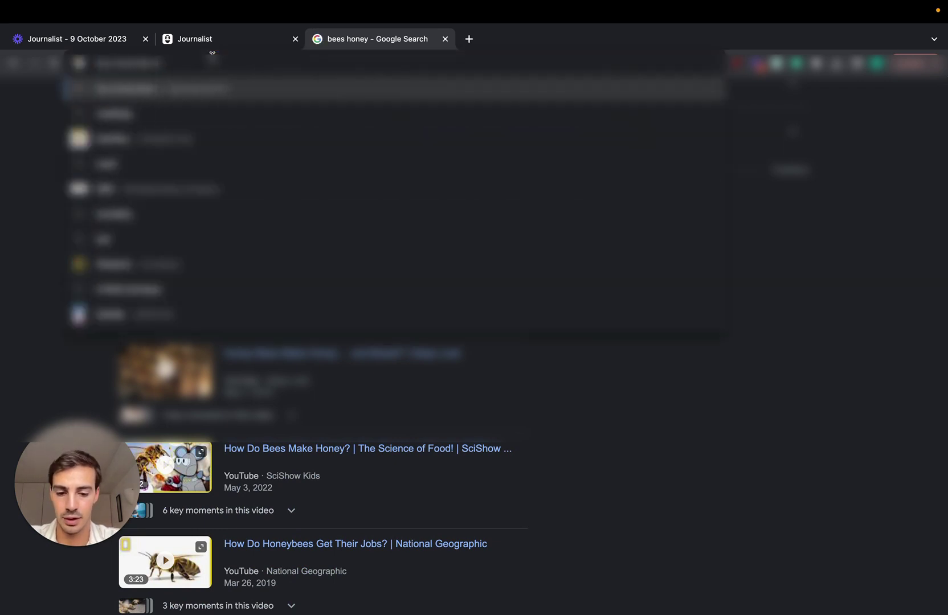
key("Return")
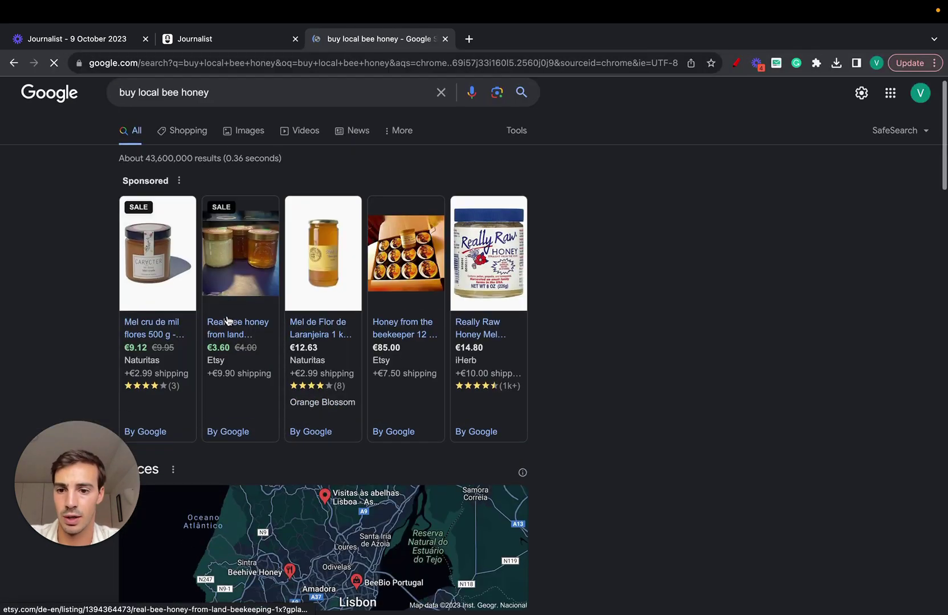
scroll(227, 321, "down", 15)
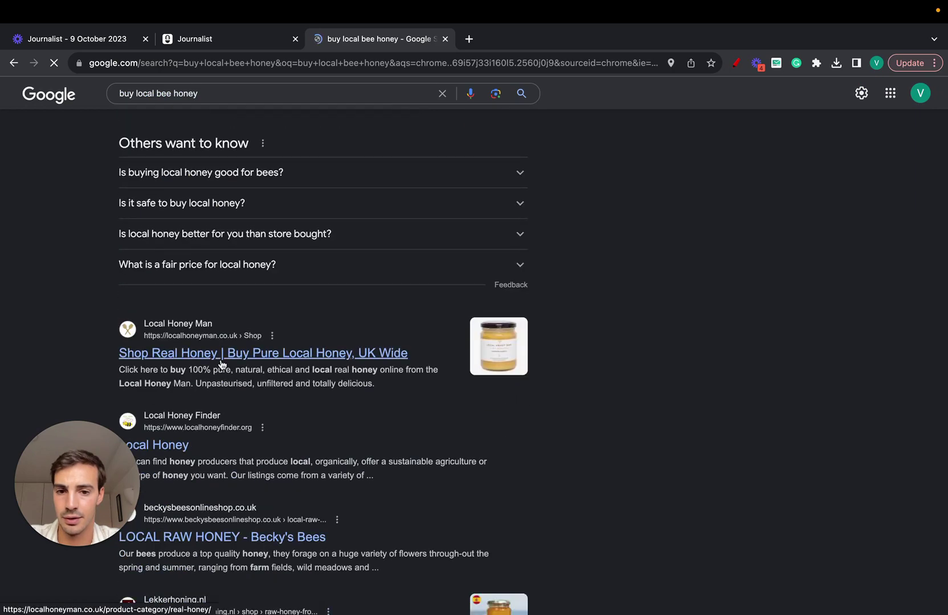
- Open Local Honey Man's real-honey page, copy its URL, and return to Journalist AI
left_click(245, 354)
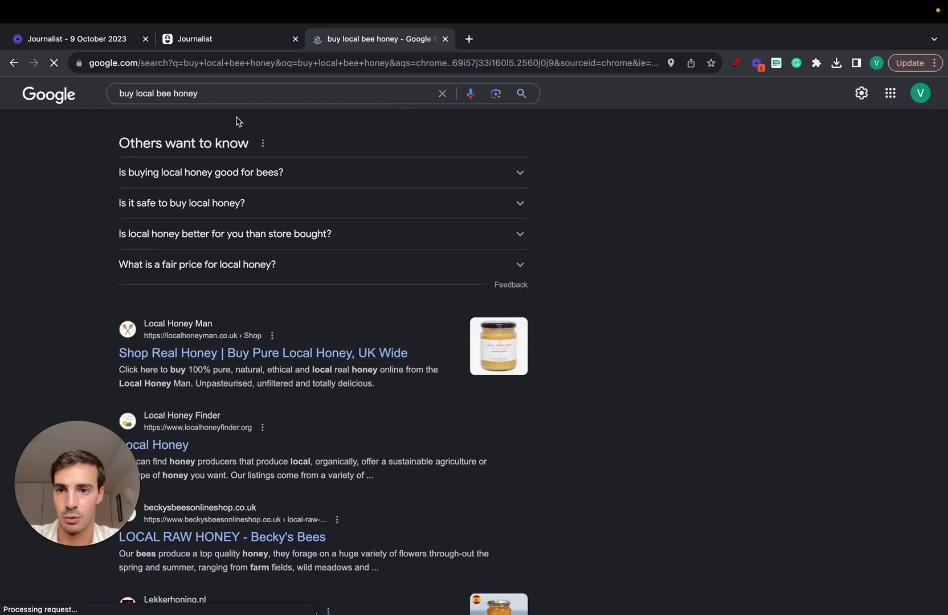
left_click(238, 63)
key("ctrl+c")
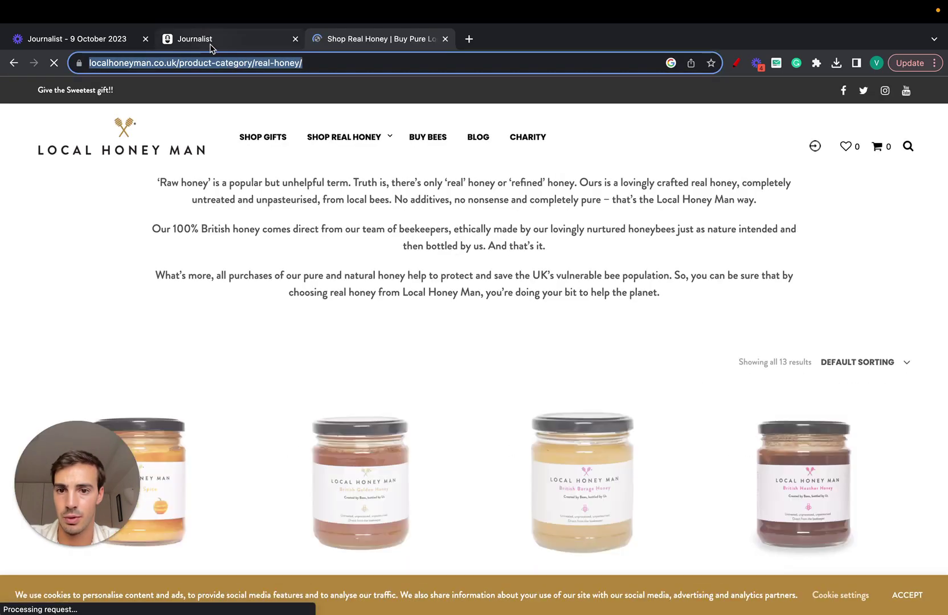
left_click(211, 47)
left_click(319, 289)
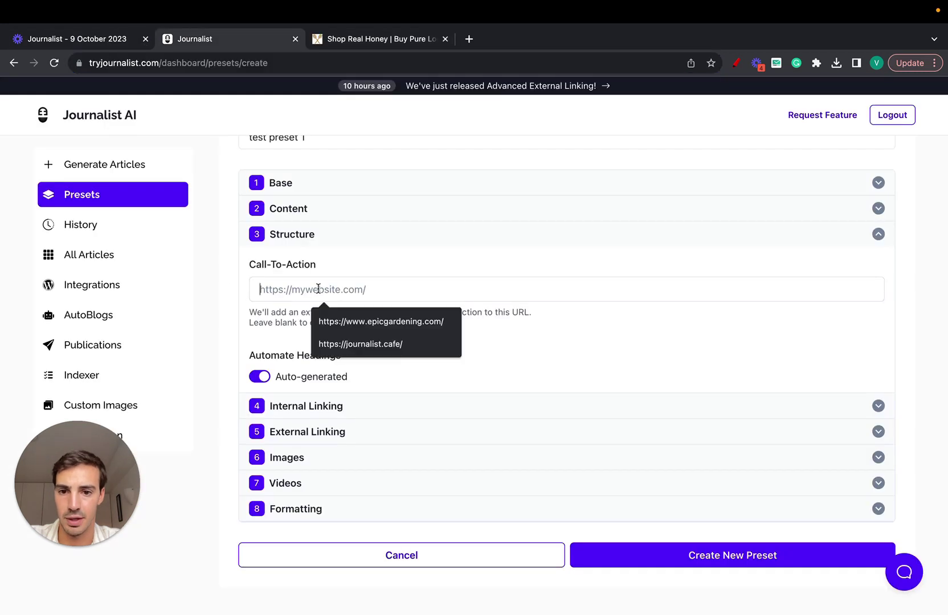
key("ctrl+v")
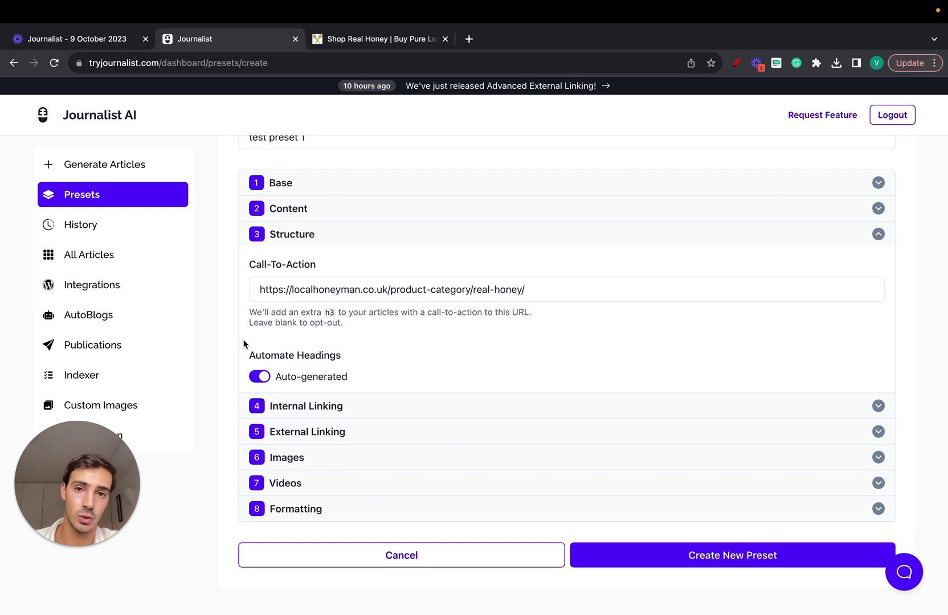
left_click(737, 66)
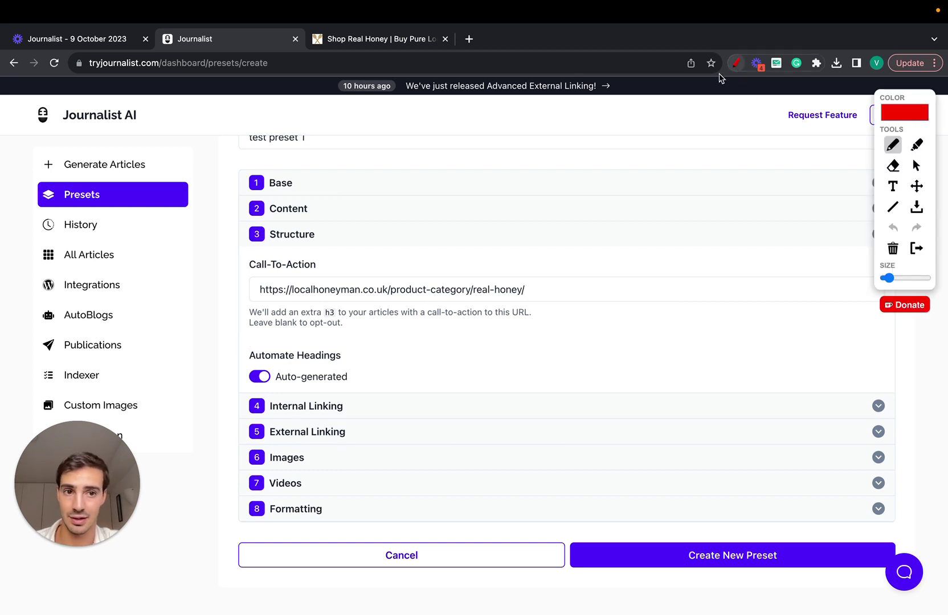
left_click_drag(61, 328, 112, 328)
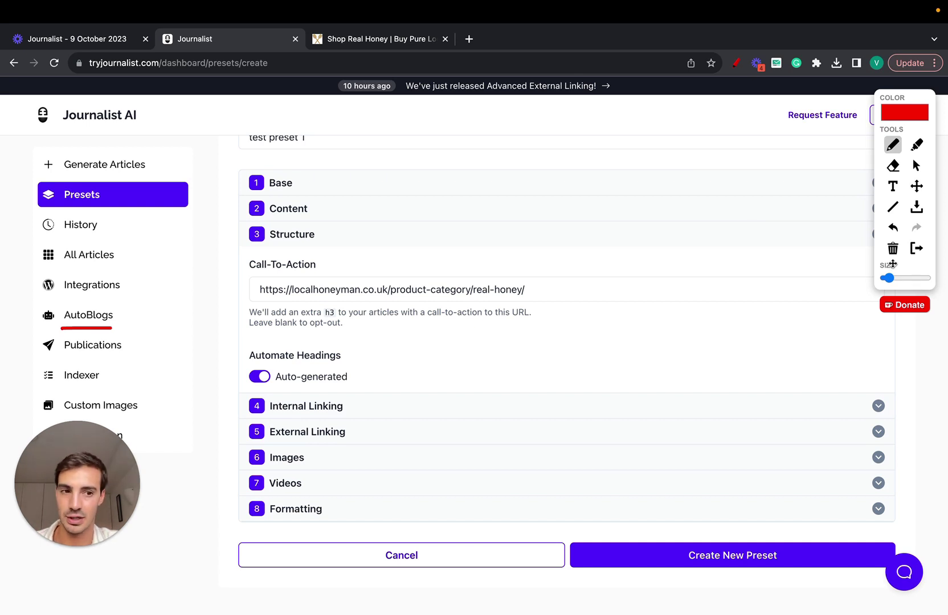
left_click(916, 249)
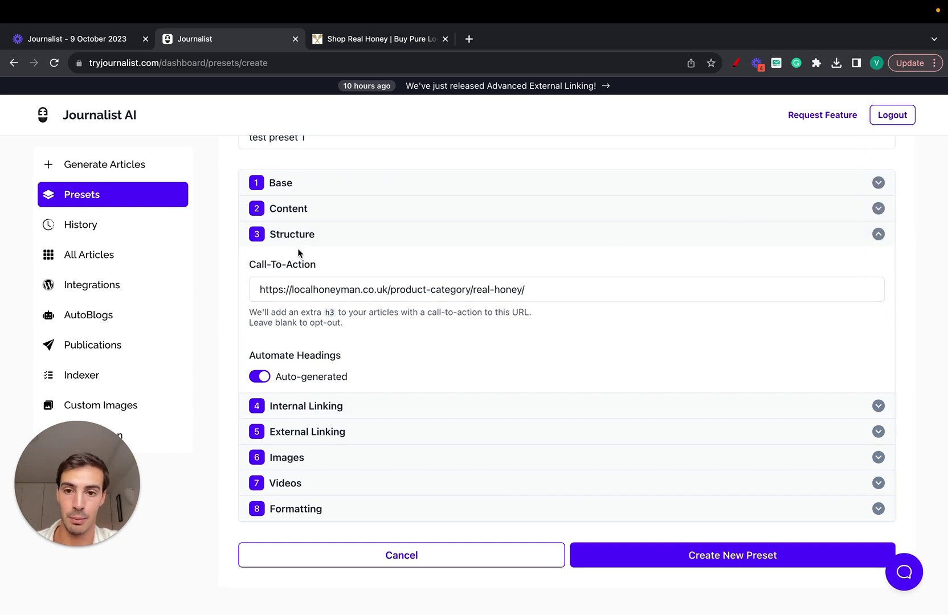
left_click(302, 234)
left_click(316, 404)
- Sketch red annotations over the preset form (a D, a curve, a smile), then clear them
scroll(316, 410, "down", 2)
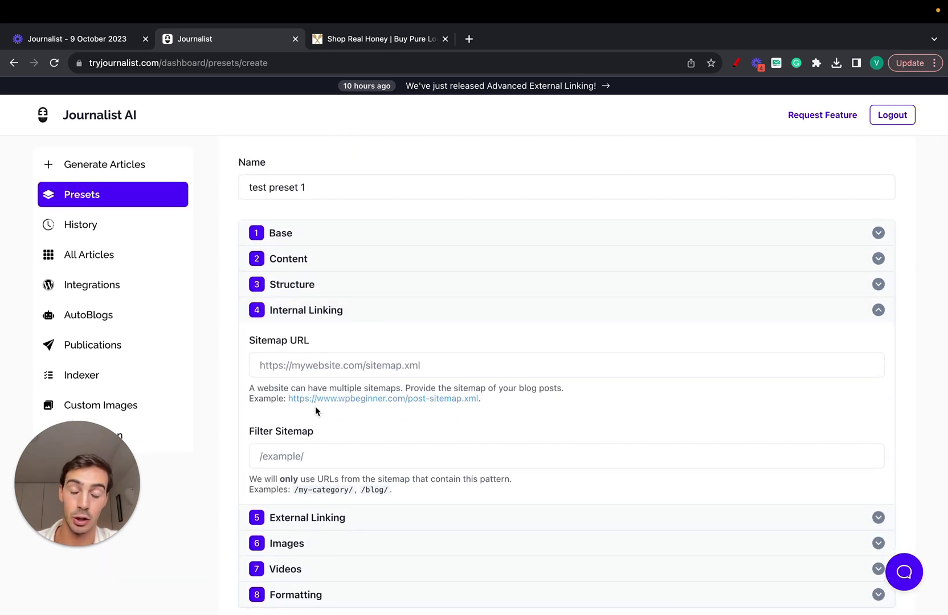
scroll(315, 407, "down", 2)
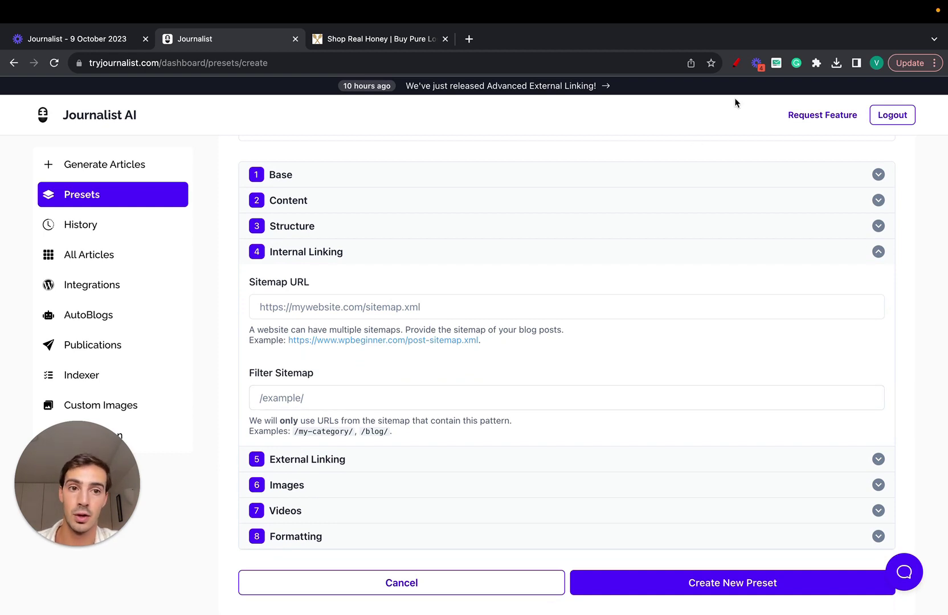
left_click(736, 62)
mouse_move(513, 197)
left_mouse_down()
mouse_move(583, 329)
mouse_move(533, 201)
left_mouse_up()
left_click_drag(573, 234, 737, 174)
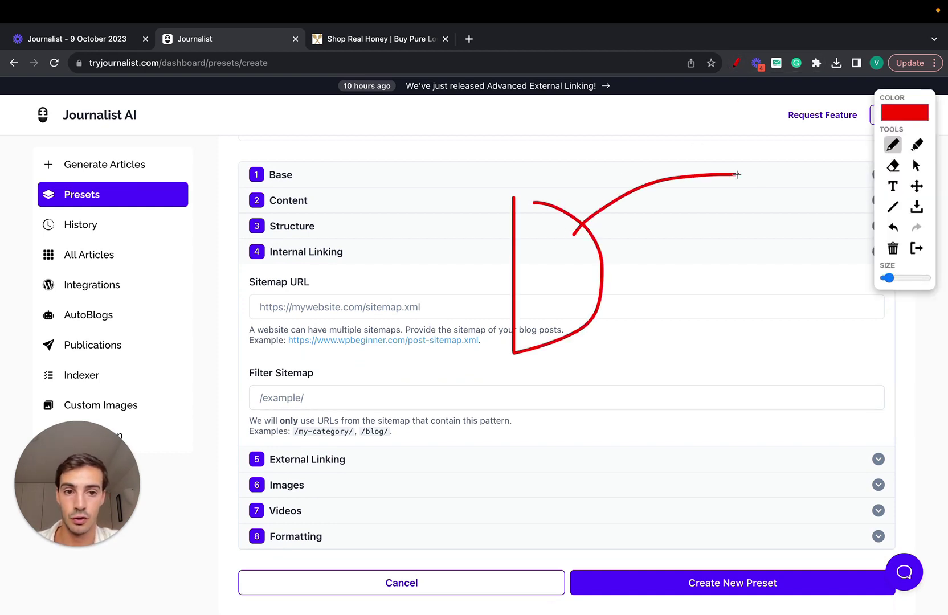
mouse_move(795, 200)
left_mouse_down()
mouse_move(753, 196)
mouse_move(627, 303)
mouse_move(587, 302)
left_mouse_up()
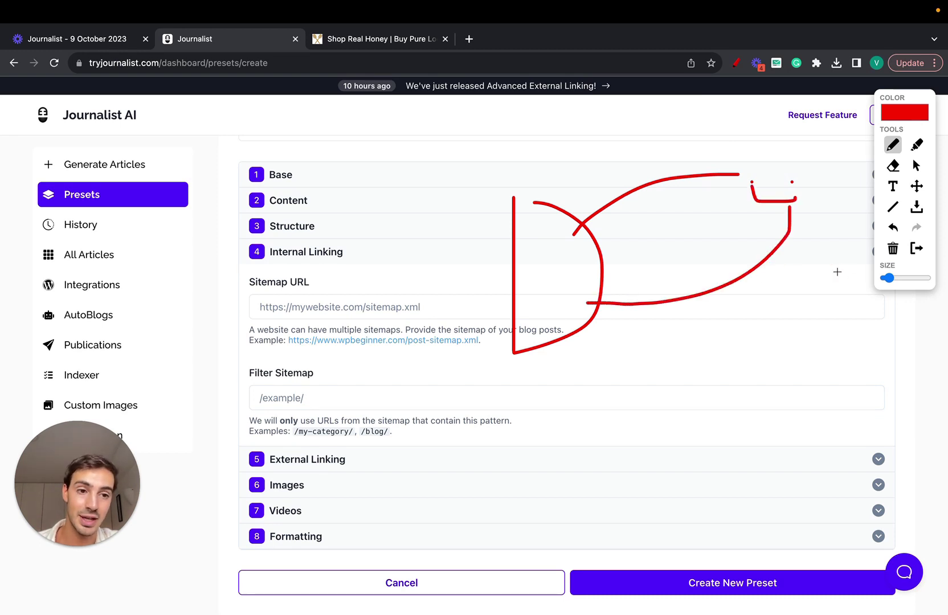
left_click(917, 248)
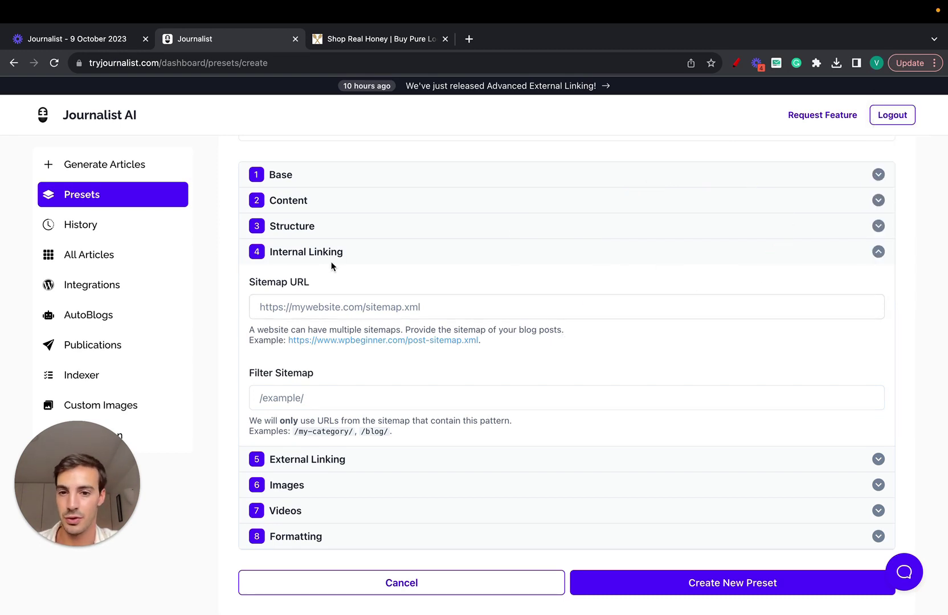
- Enable Automatic External Links under External Linking and add one blank extra-link row
left_click(313, 255)
left_click(314, 430)
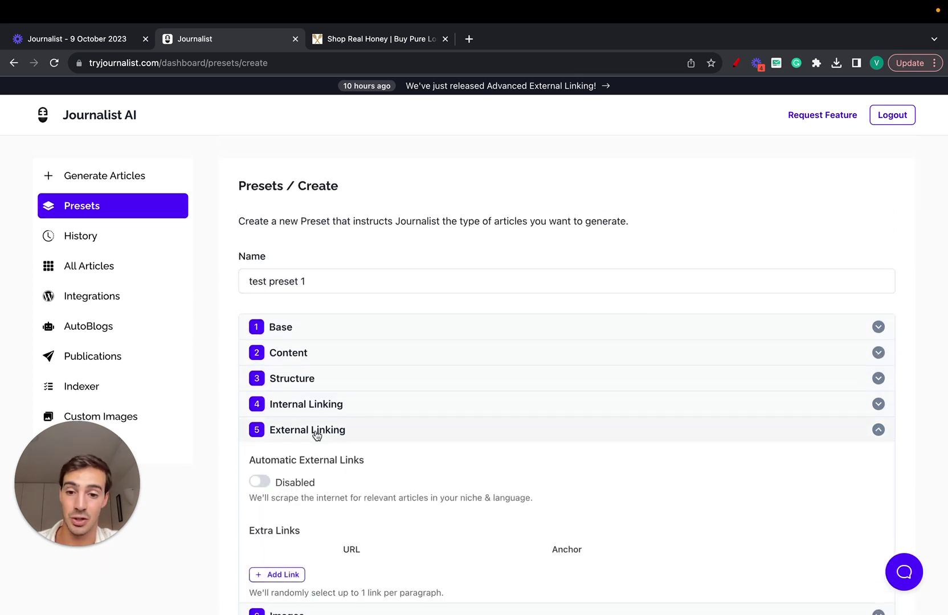
left_click(259, 336)
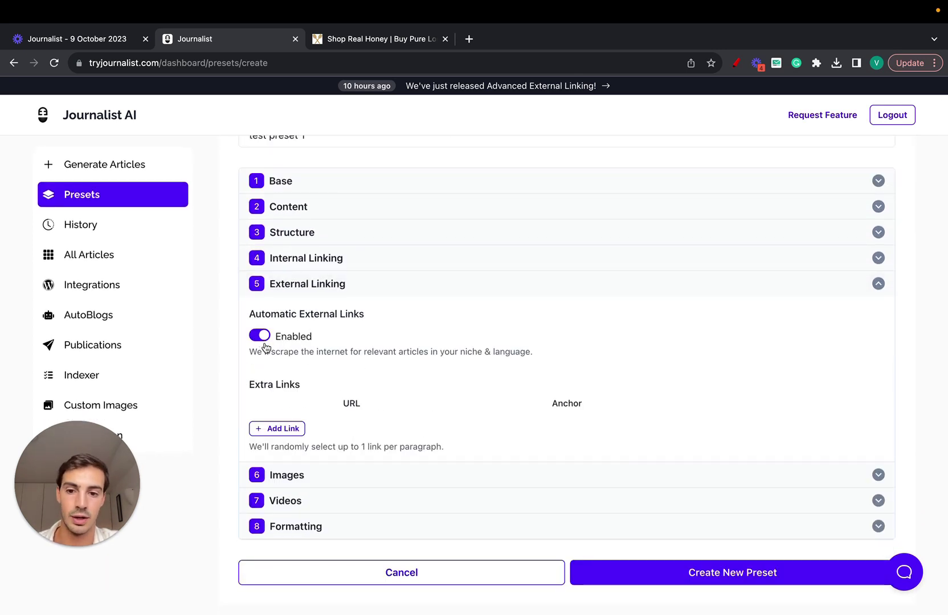
left_click(290, 429)
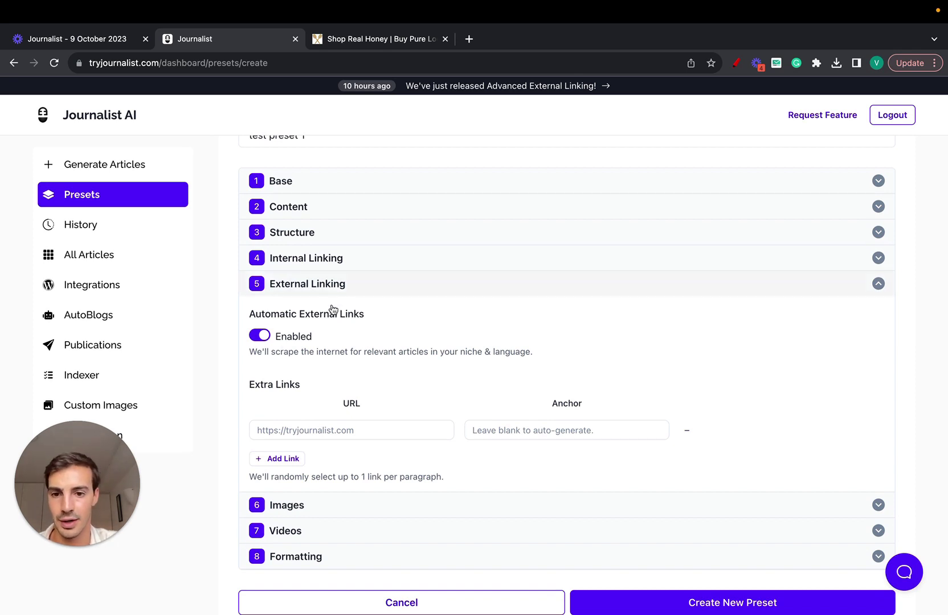
left_click(317, 292)
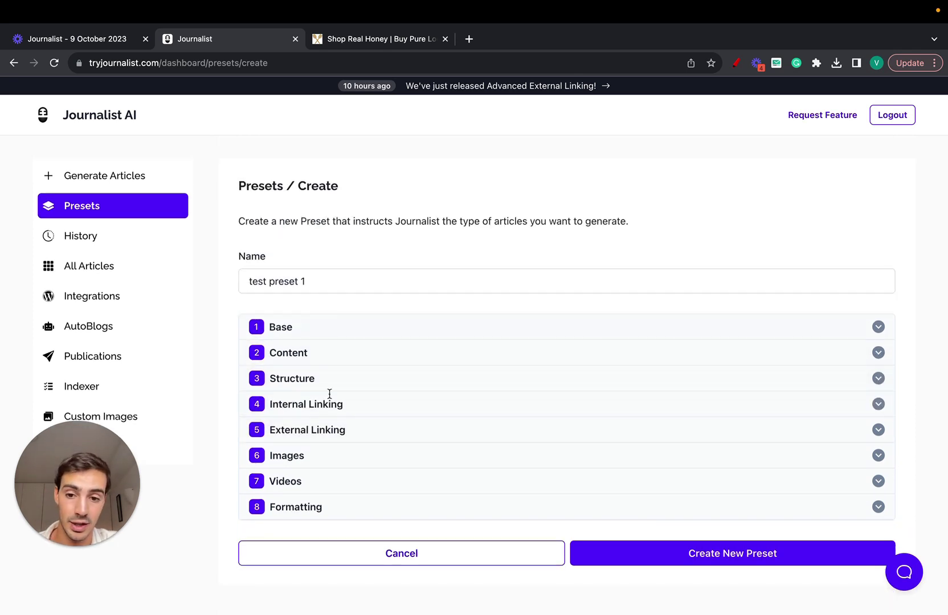
- Enable in-article images with Google License-Free Photos as the image provider
left_click(313, 453)
scroll(313, 456, "down", 3)
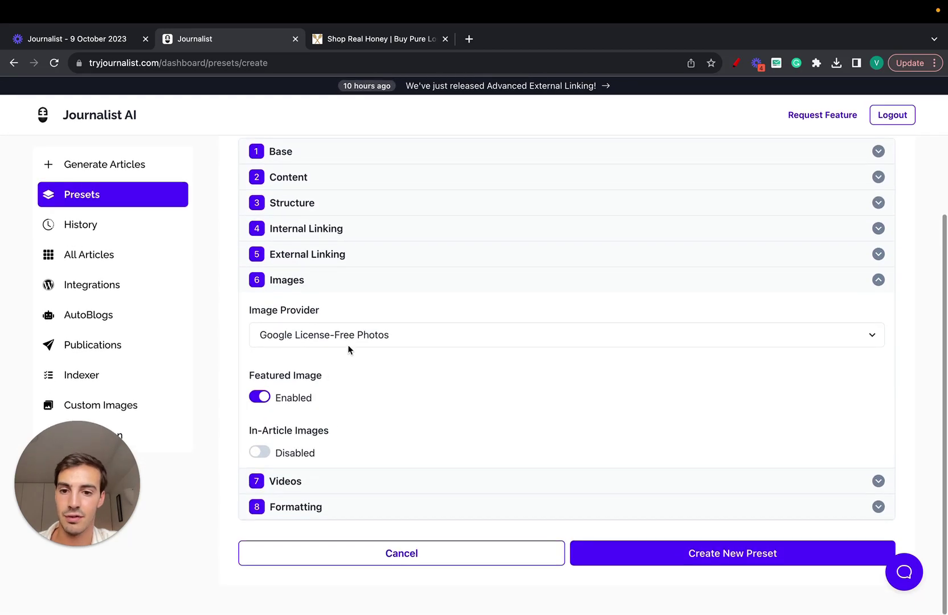
left_click(350, 341)
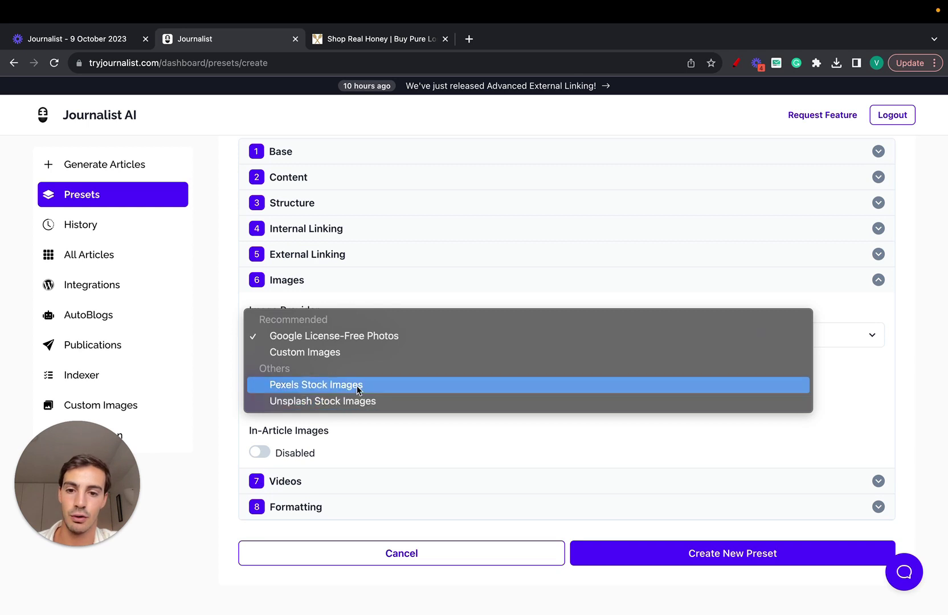
left_click(331, 336)
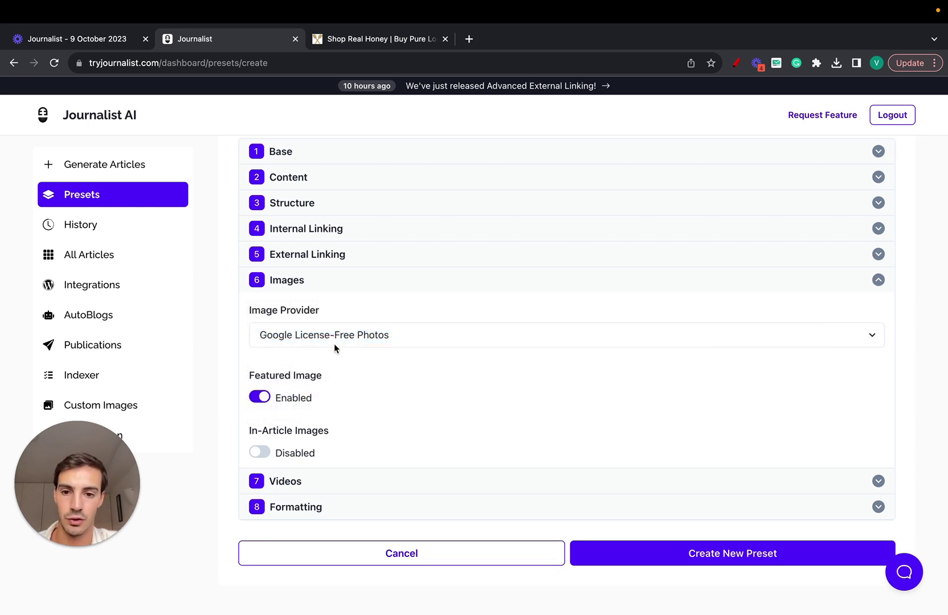
left_click(261, 452)
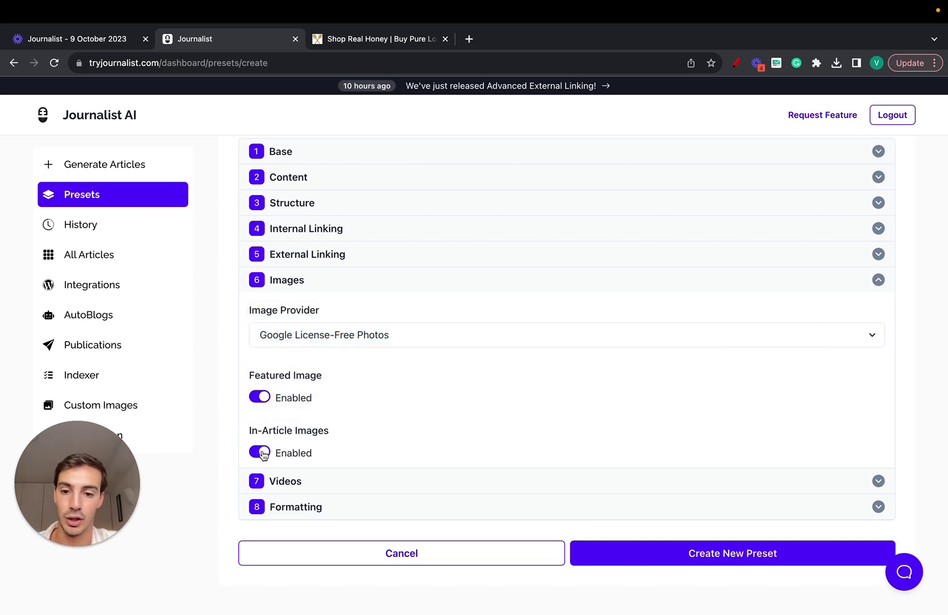
left_click(329, 284)
- Enable Automate Youtube Videos in the Videos section and expand the Formatting options
left_click(322, 482)
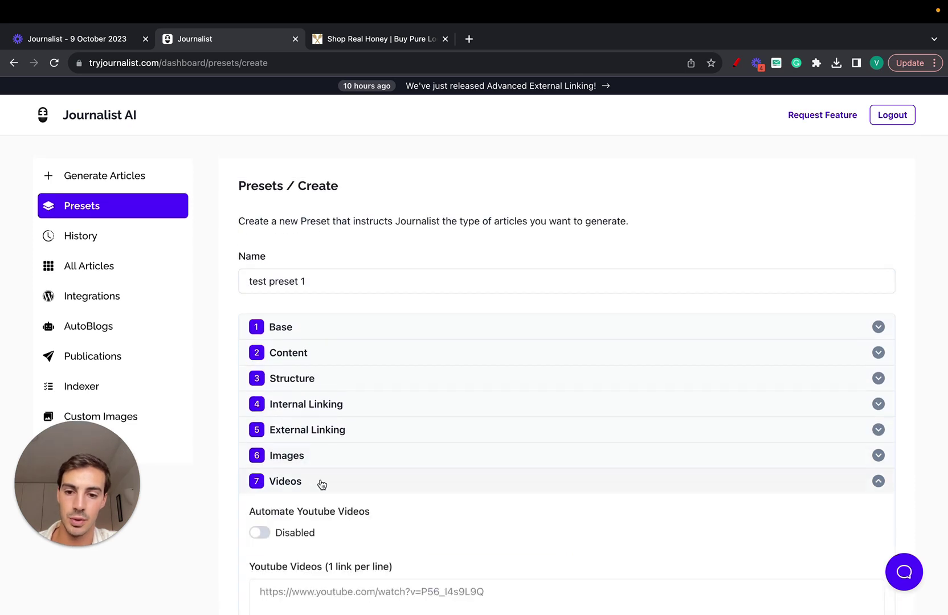
scroll(321, 485, "down", 3)
left_click(383, 452)
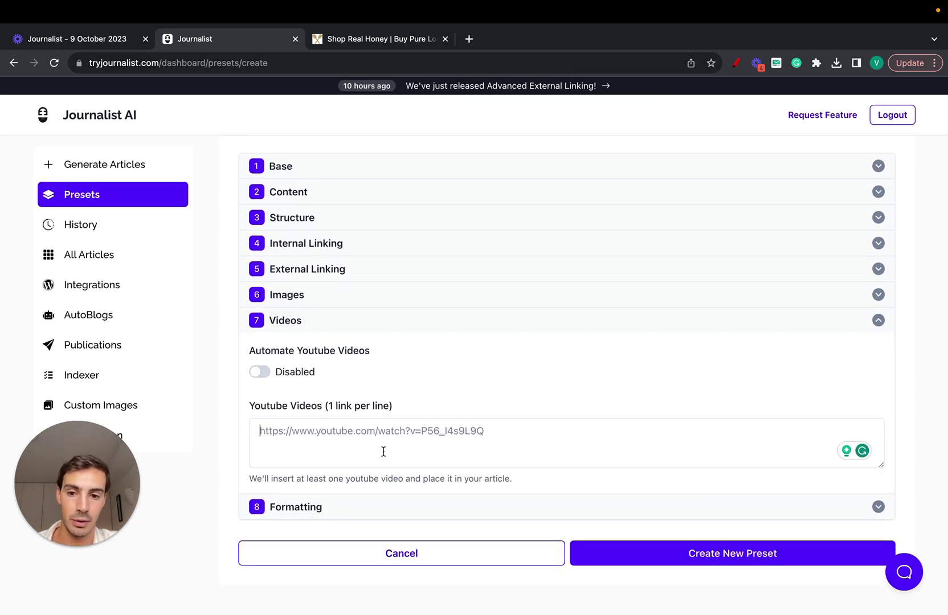
left_click(260, 372)
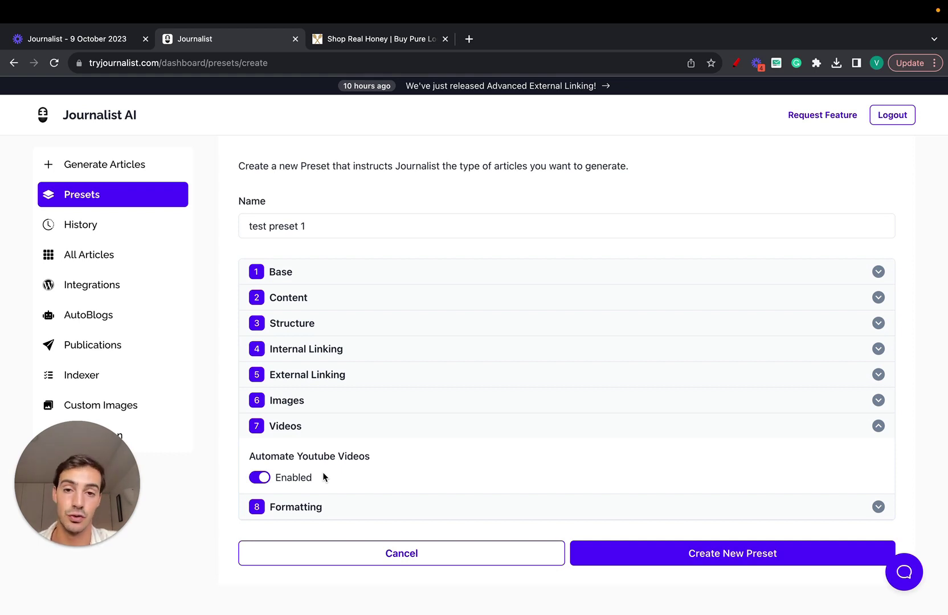
left_click(337, 437)
- Turn on Bold Important Keywords and save the preset with Create New Preset
left_click(337, 509)
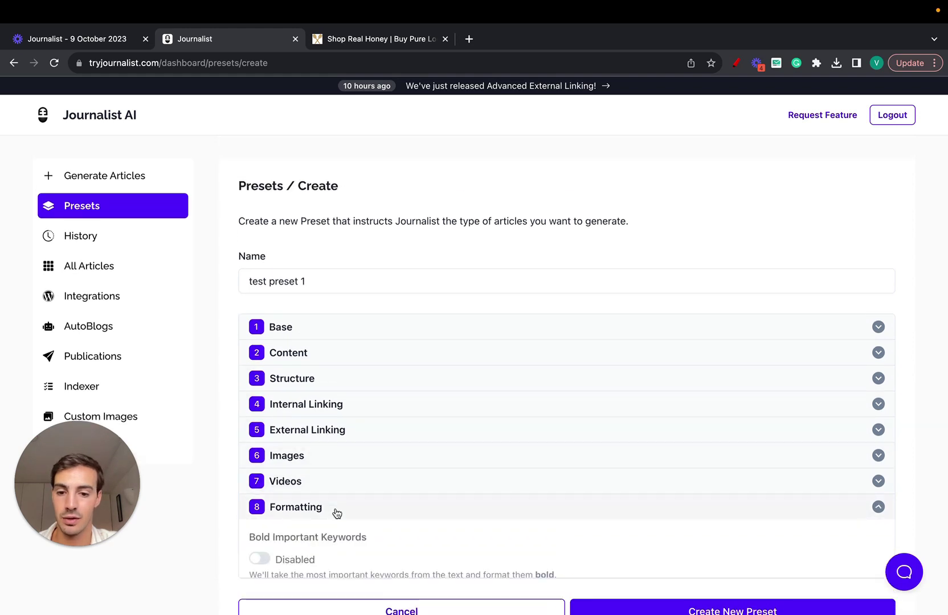
left_click(259, 560)
scroll(381, 553, "down", 3)
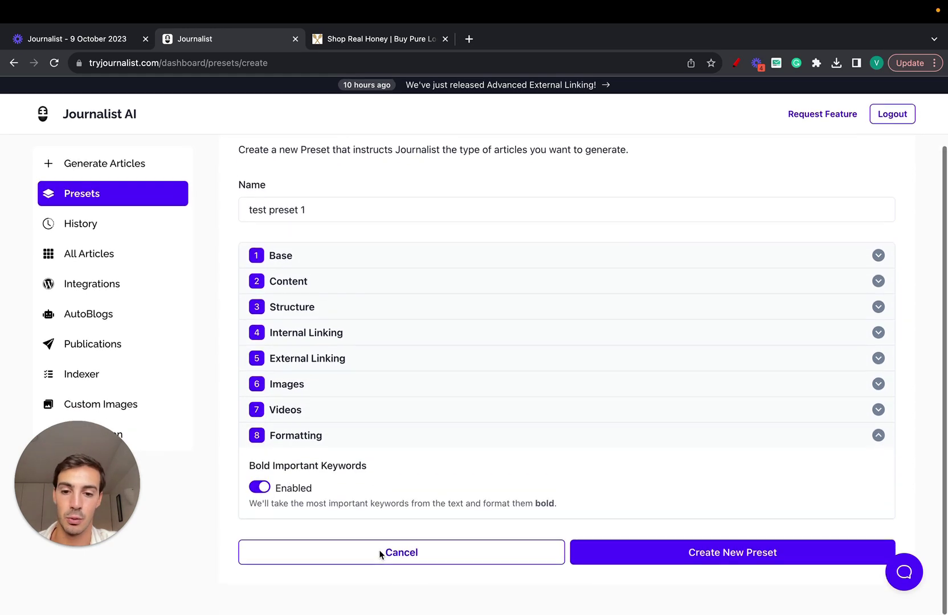
left_click(667, 564)
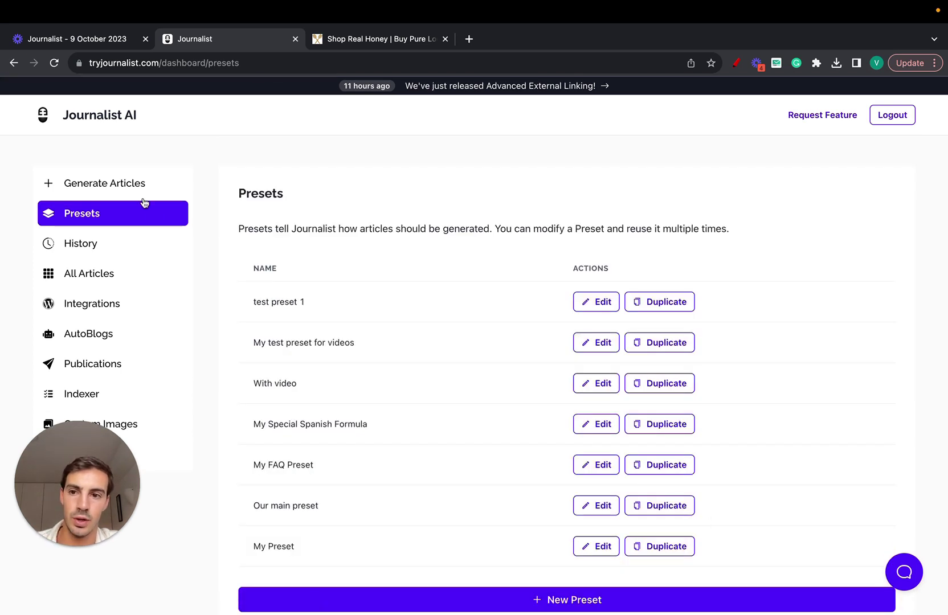
- Generate one article in Advanced mode from test preset 1, with quantity set to 1
left_click(95, 184)
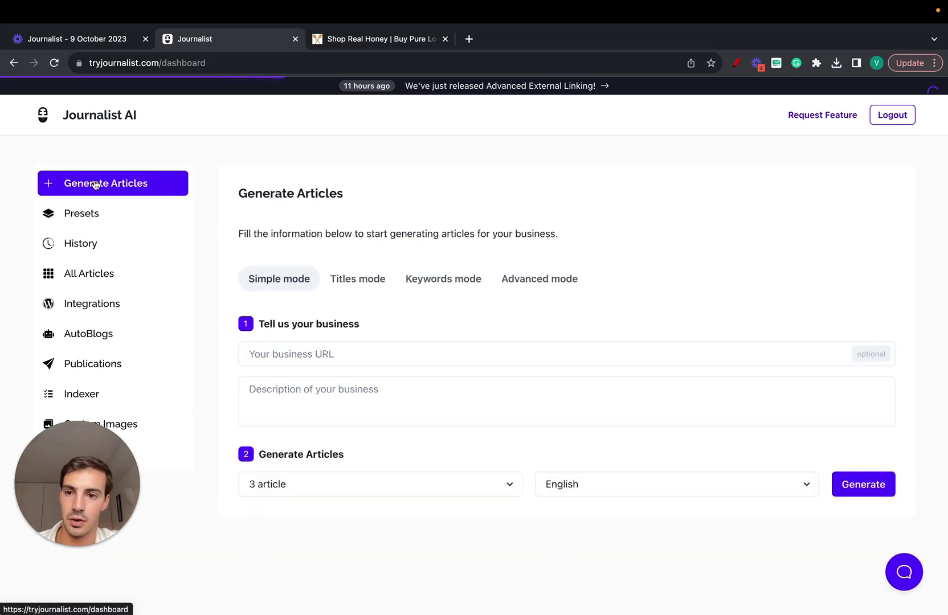
left_click(549, 289)
left_click(517, 353)
key("Escape")
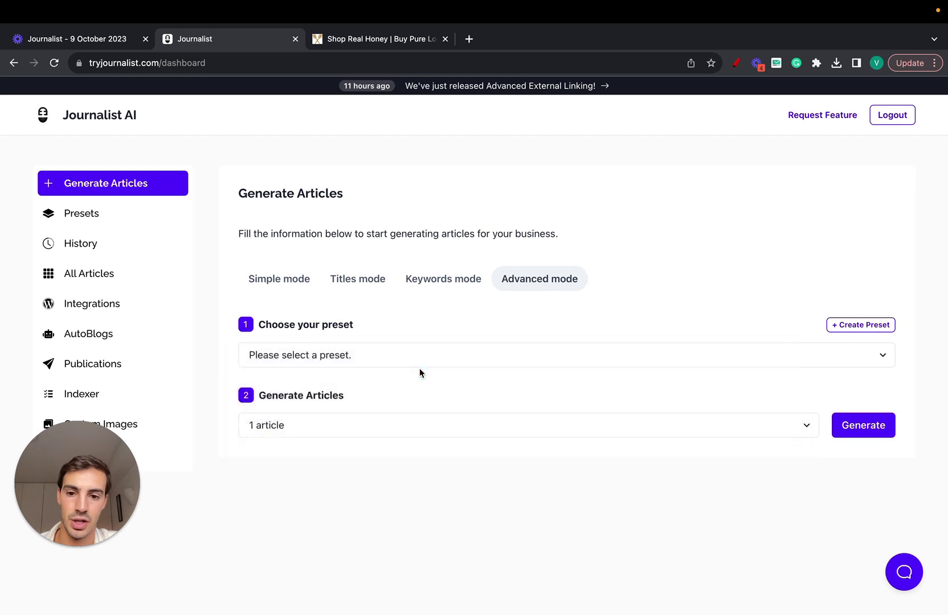
left_click(413, 425)
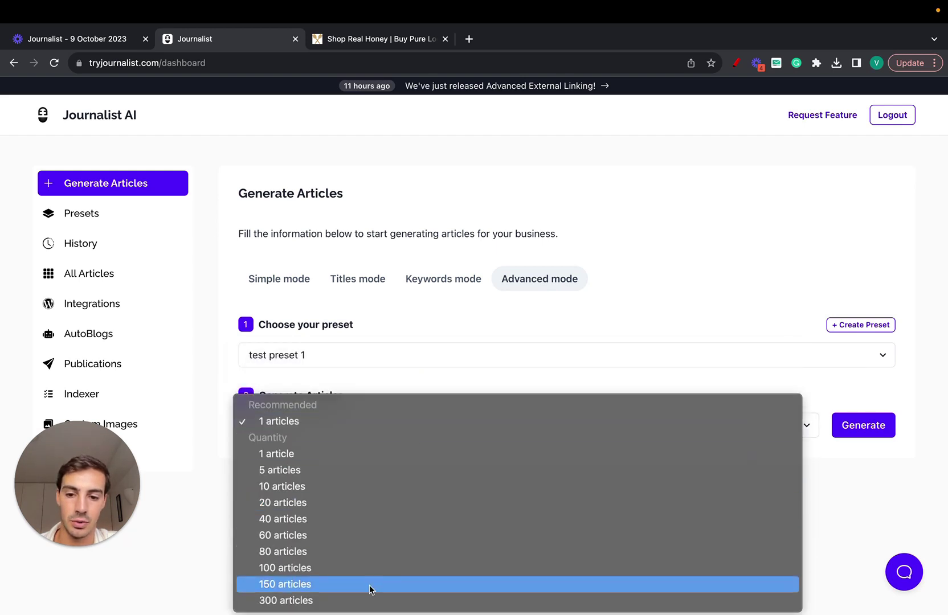
left_click(367, 600)
left_click(359, 426)
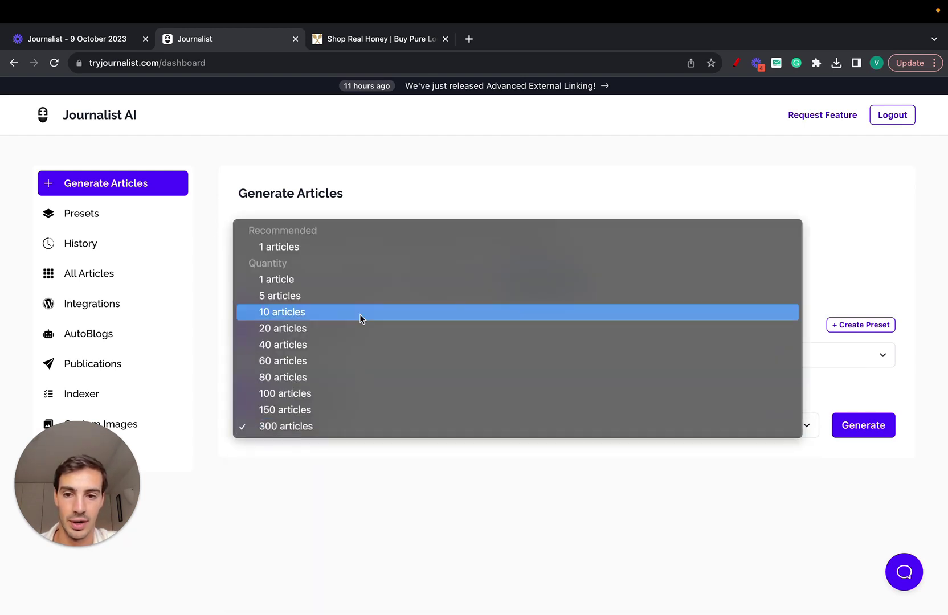
left_click(327, 252)
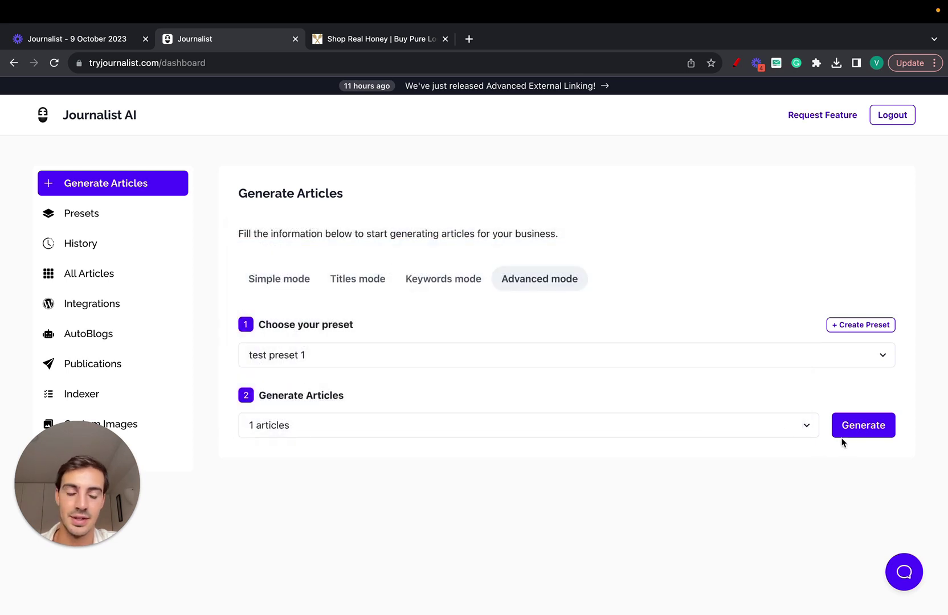
left_click(857, 430)
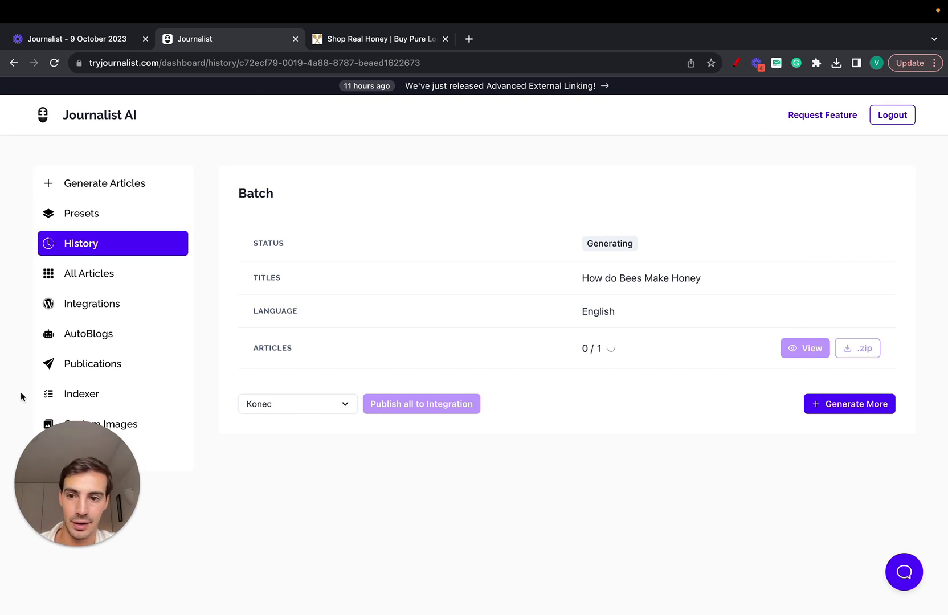
- Sketch red marks over the Batch page, underlining the Journalist AI name and boxing the batch details
left_click_drag(44, 529, 746, 313)
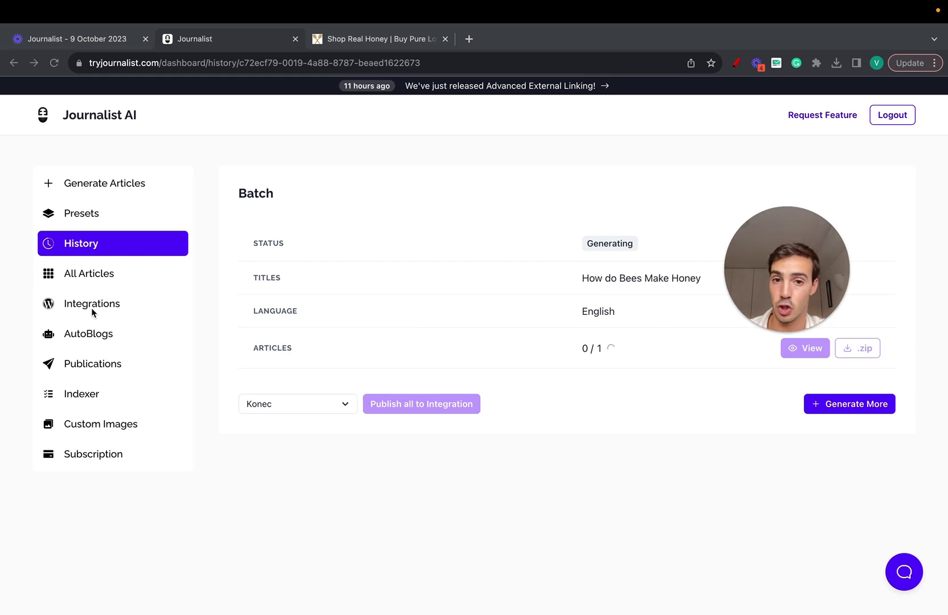
left_click(736, 64)
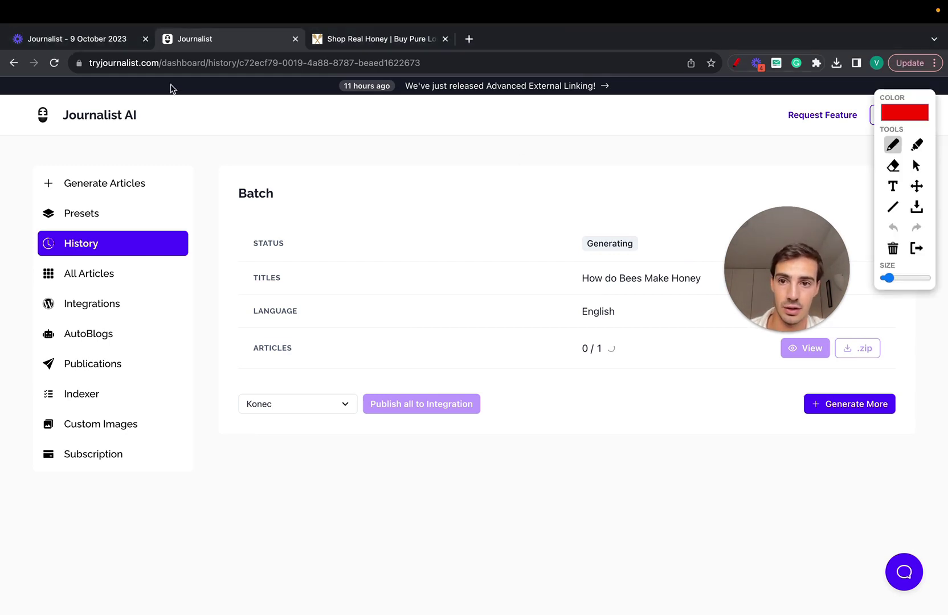
mouse_move(57, 131)
left_mouse_down()
mouse_move(168, 131)
mouse_move(326, 201)
mouse_move(401, 166)
left_mouse_up()
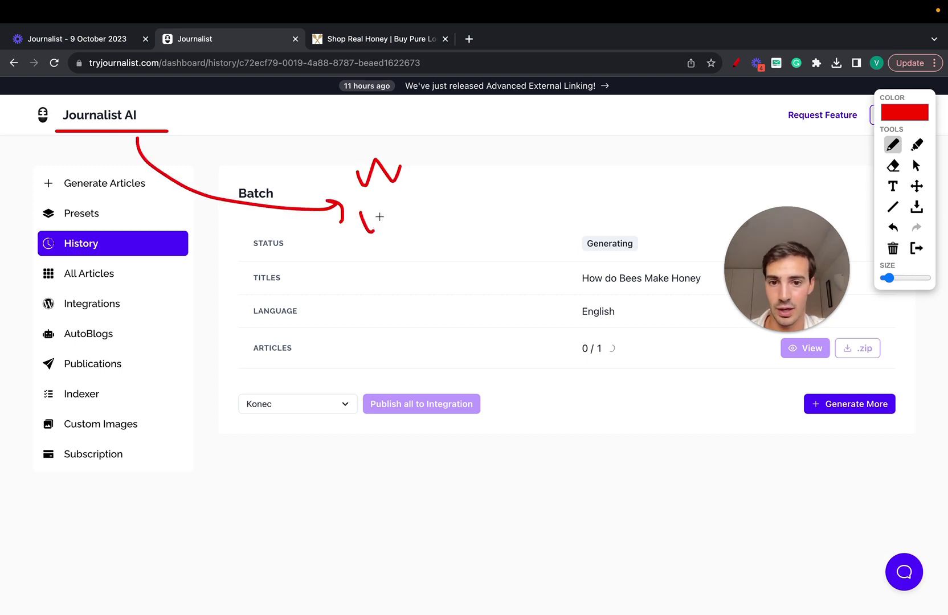
left_click_drag(380, 216, 410, 214)
left_click_drag(386, 256, 387, 280)
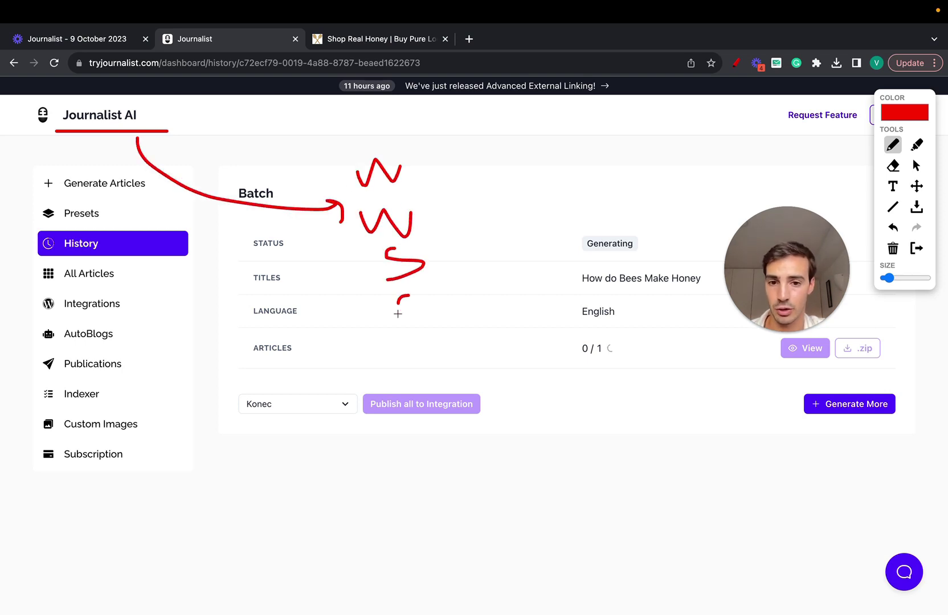
mouse_move(493, 135)
left_mouse_down()
mouse_move(491, 359)
mouse_move(659, 141)
mouse_move(505, 114)
left_mouse_up()
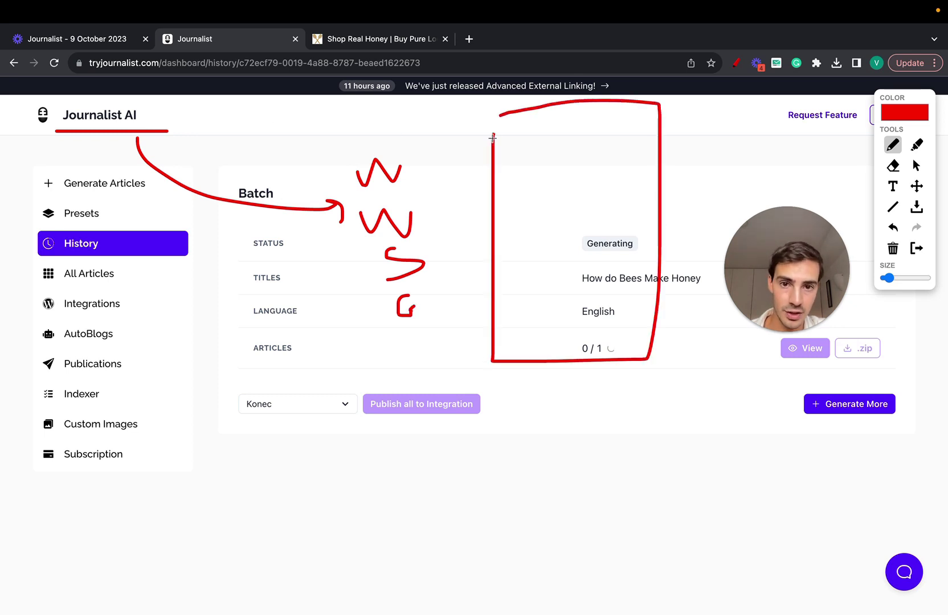
mouse_move(504, 129)
left_mouse_down()
mouse_move(505, 167)
mouse_move(499, 117)
left_mouse_up()
mouse_move(568, 119)
left_mouse_down()
mouse_move(614, 152)
mouse_move(575, 118)
left_mouse_up()
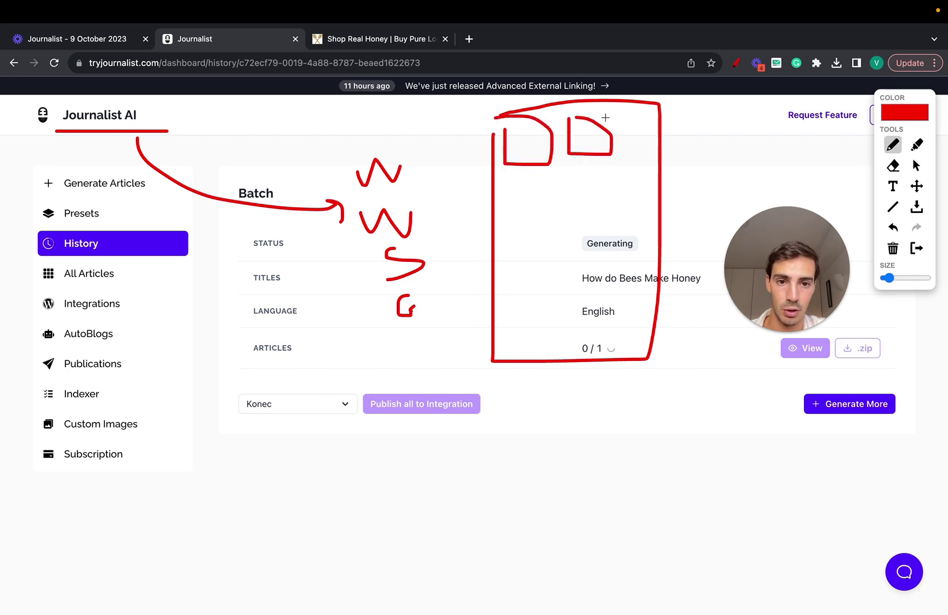
- Add an arrow, a line and a box around the batch panel and mark words in the article text
mouse_move(513, 185)
left_mouse_down()
mouse_move(536, 224)
mouse_move(523, 195)
mouse_move(593, 191)
mouse_move(656, 221)
mouse_move(605, 179)
mouse_move(666, 154)
left_mouse_up()
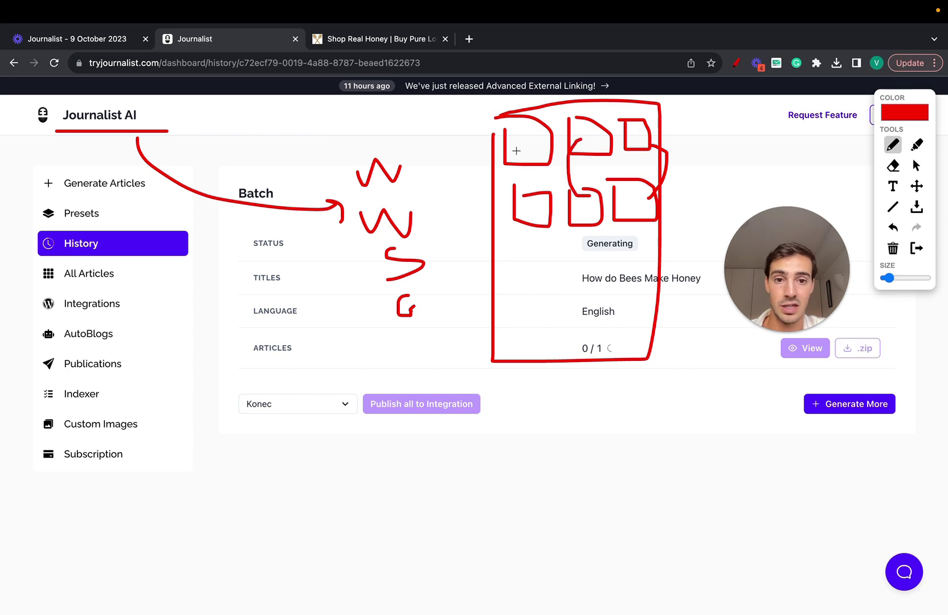
left_click_drag(498, 144, 426, 128)
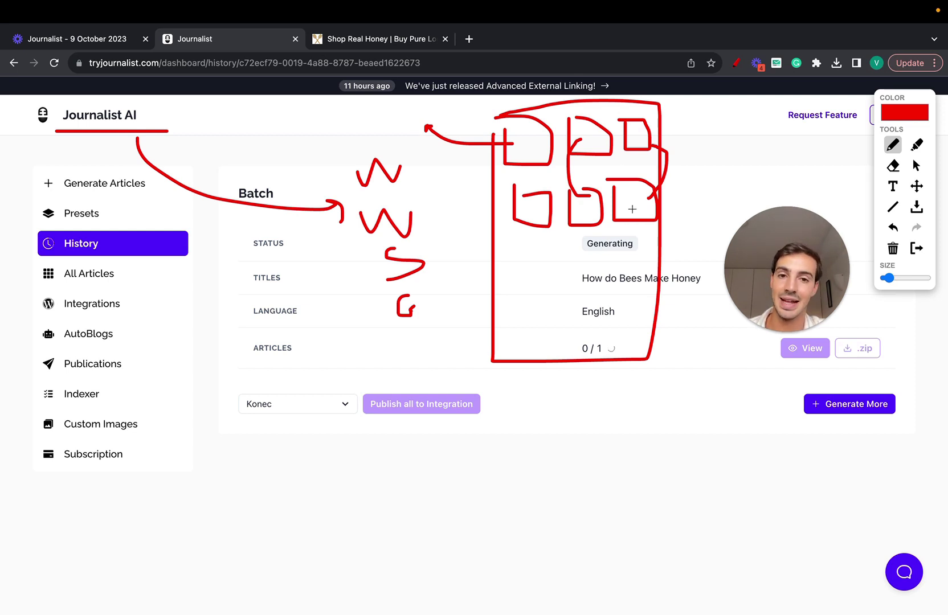
mouse_move(541, 216)
left_mouse_down()
mouse_move(539, 423)
mouse_move(482, 461)
mouse_move(563, 605)
mouse_move(625, 461)
mouse_move(557, 433)
left_mouse_up()
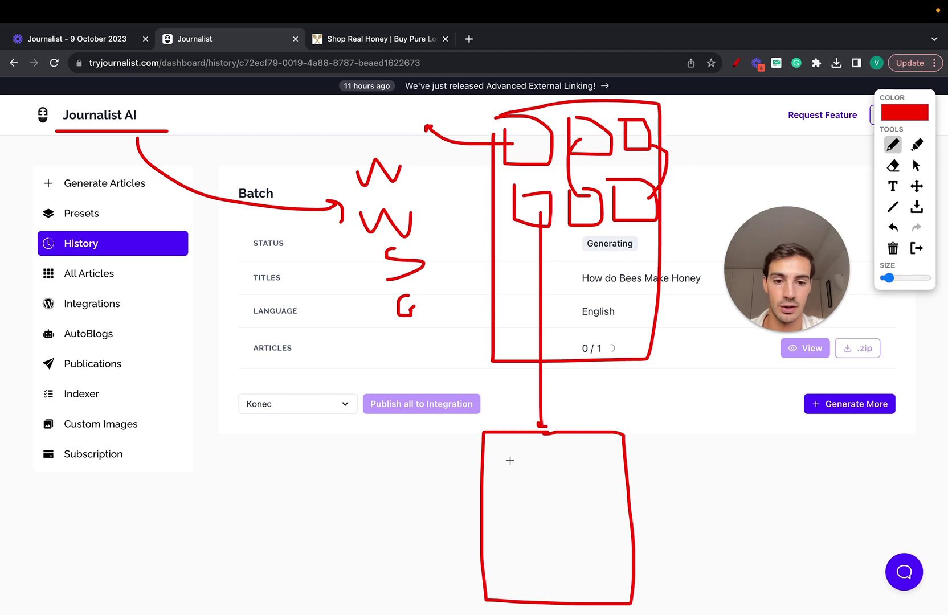
mouse_move(526, 457)
left_mouse_down()
mouse_move(491, 495)
mouse_move(492, 465)
left_mouse_up()
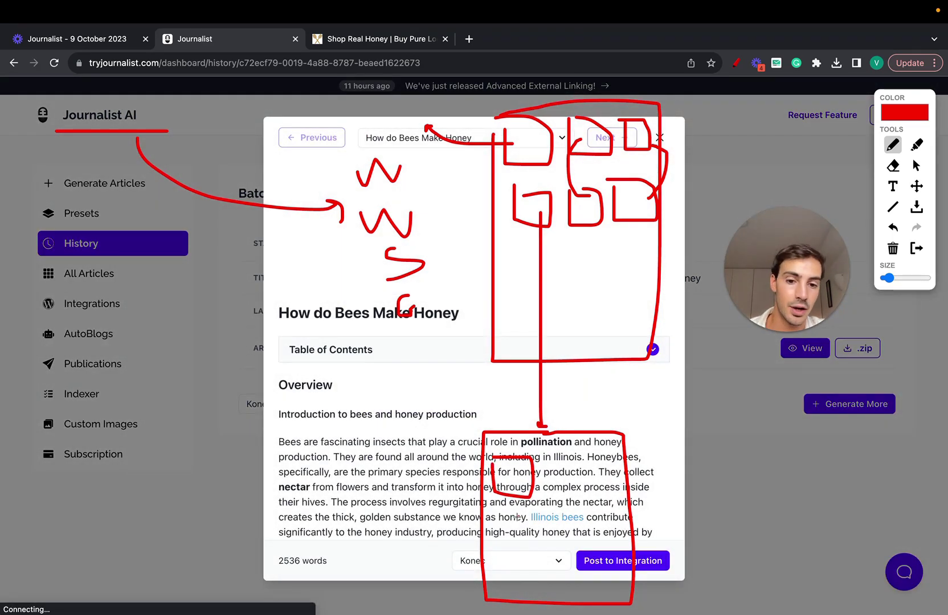
left_click_drag(516, 517, 504, 533)
left_click_drag(552, 489, 570, 488)
left_click_drag(564, 531, 573, 532)
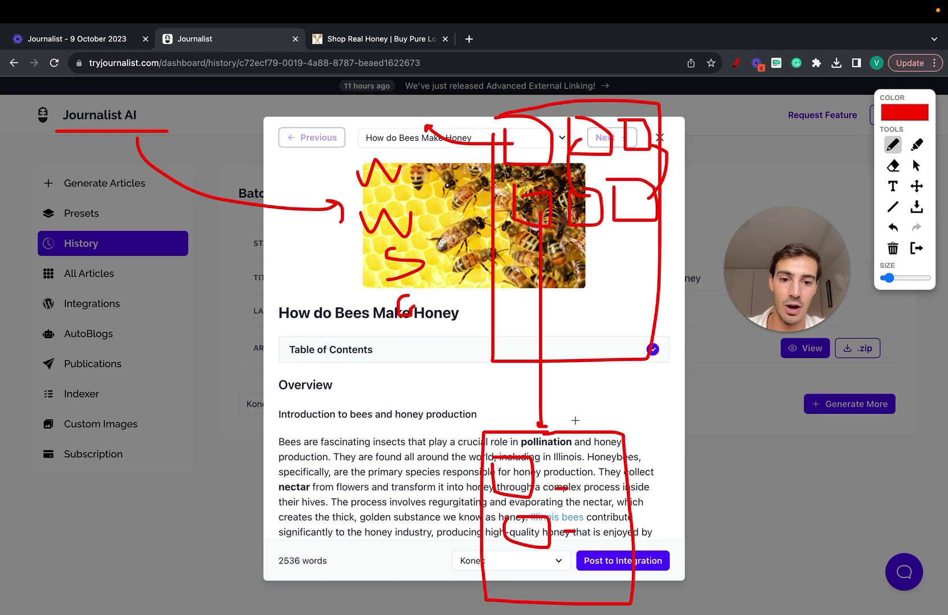
- Clear the drawings and scroll through the bee article, briefly expanding its Table of Contents
left_click(916, 248)
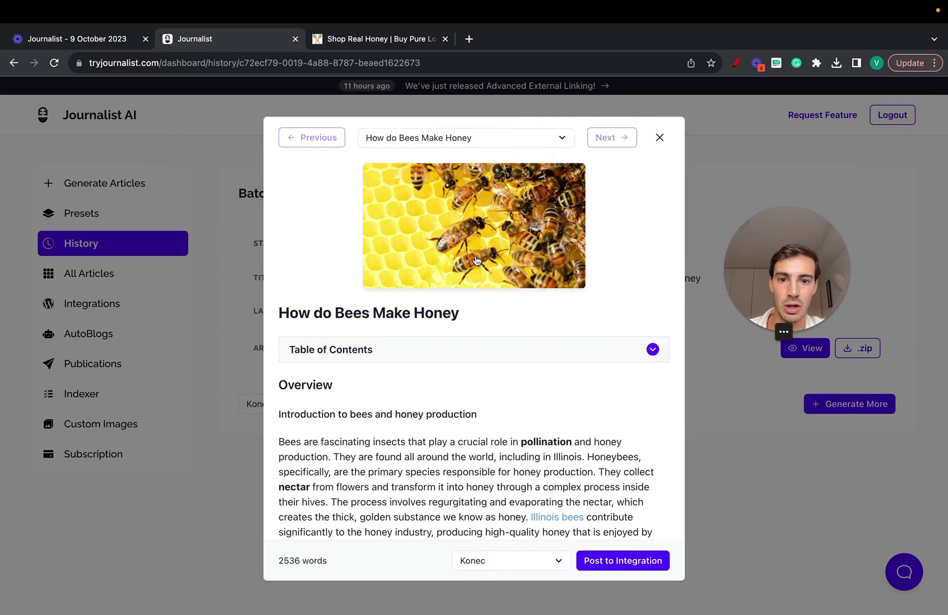
left_click(600, 355)
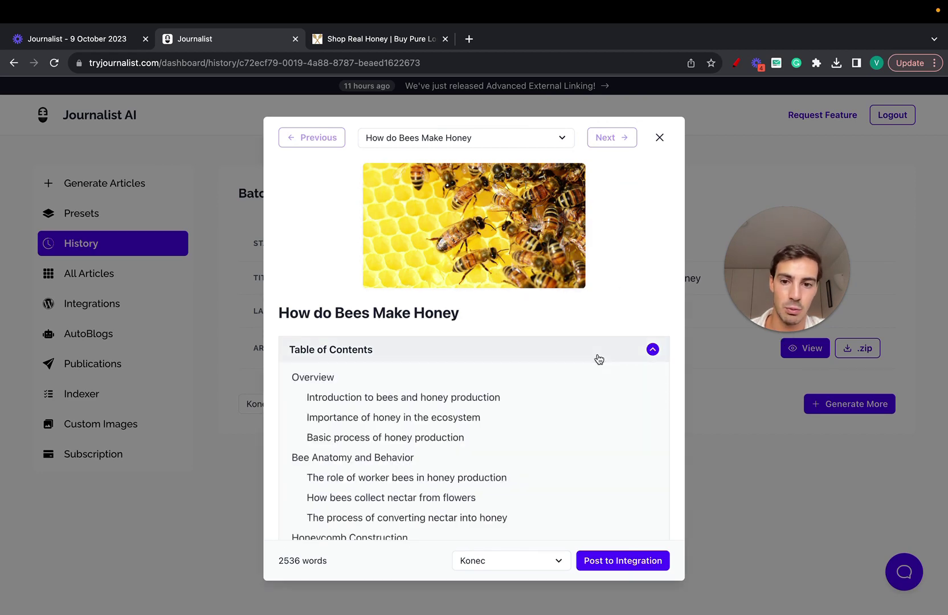
left_click(598, 357)
scroll(587, 353, "down", 2)
scroll(579, 387, "down", 2)
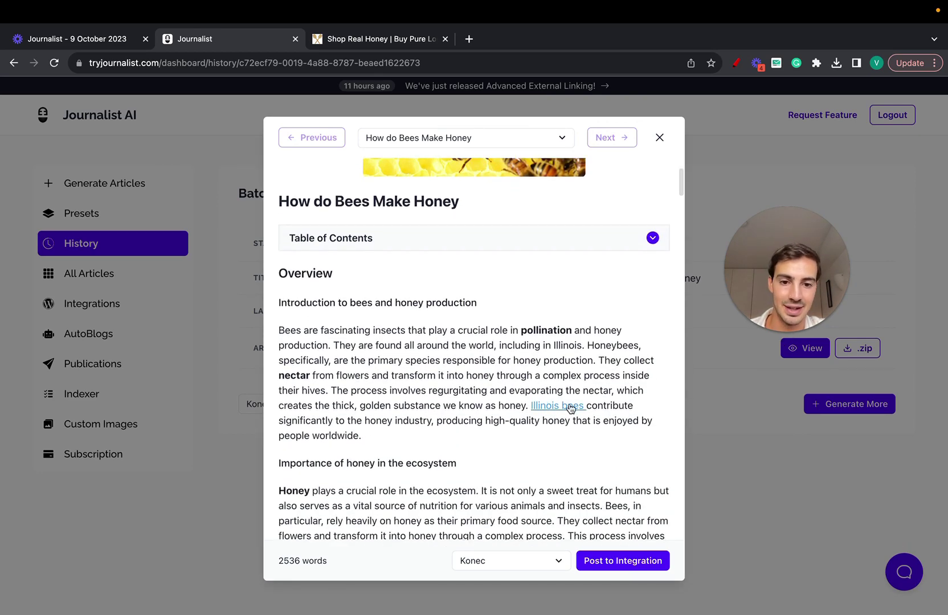
scroll(472, 323, "down", 1)
scroll(471, 322, "down", 15)
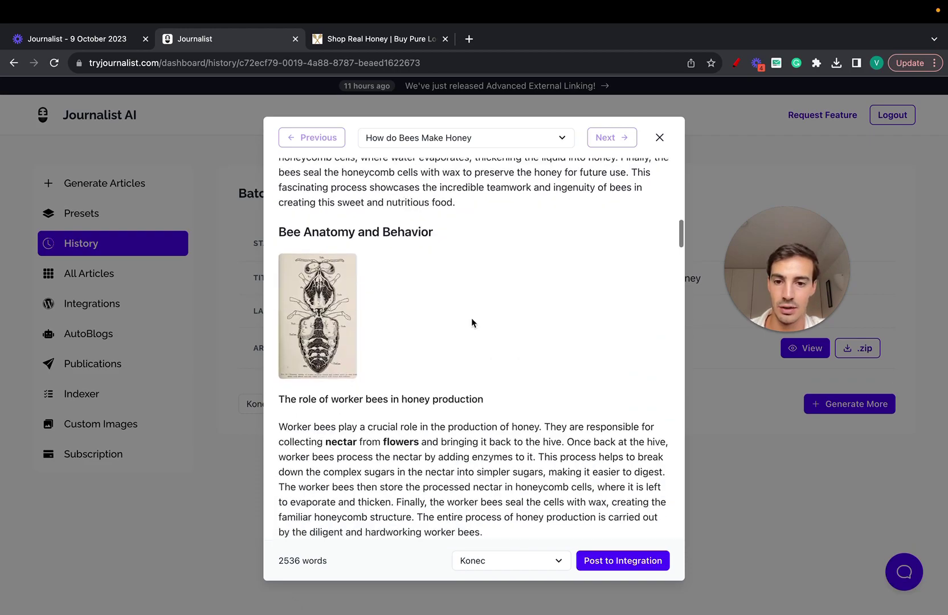
scroll(409, 259, "up", 8)
scroll(405, 294, "down", 17)
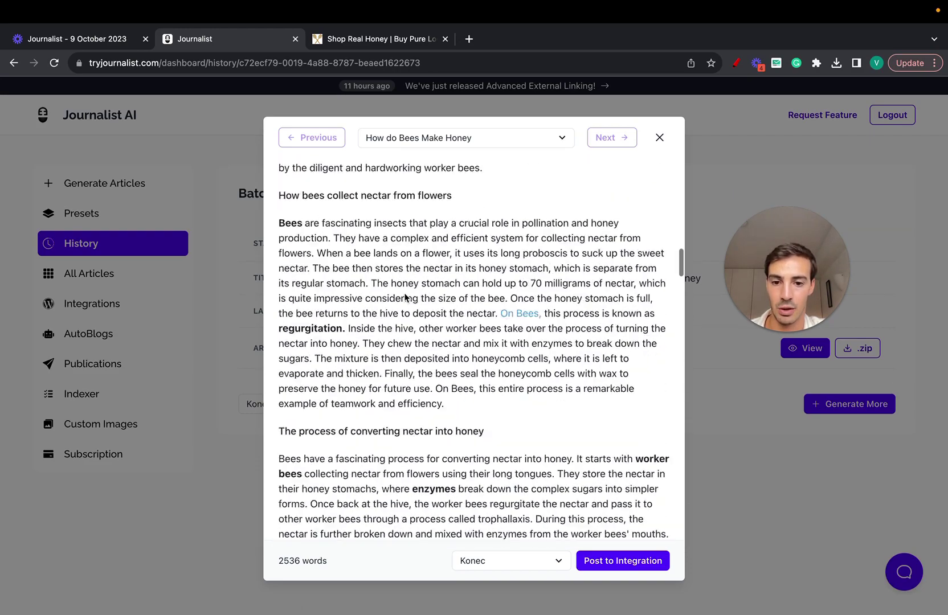
scroll(405, 293, "down", 12)
scroll(401, 294, "up", 6)
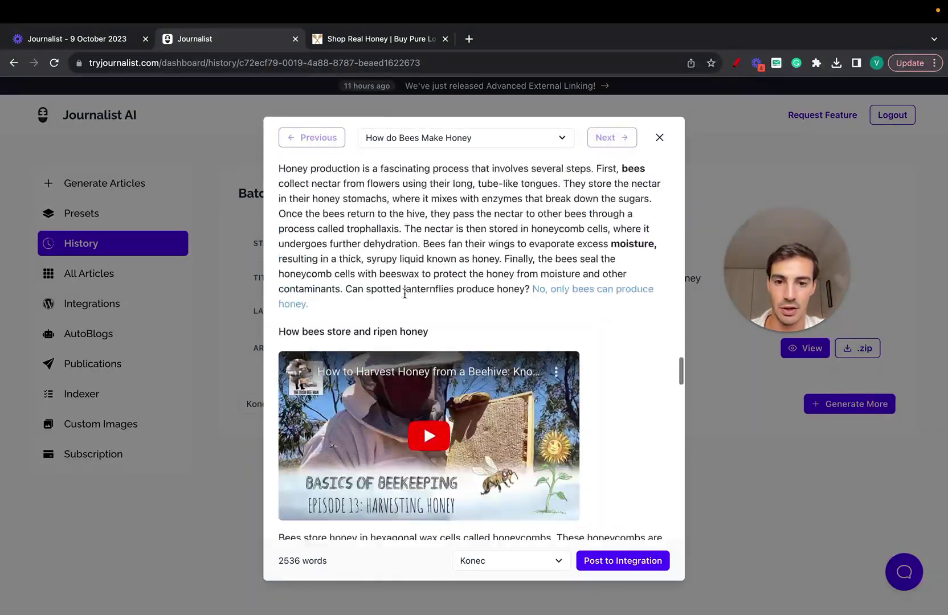
scroll(399, 295, "down", 1)
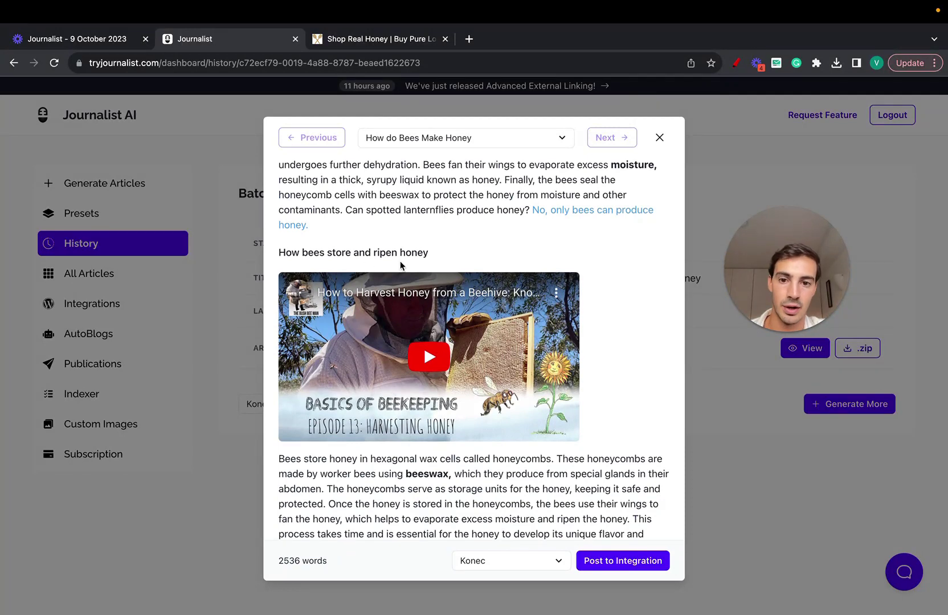
scroll(400, 261, "down", 1)
- Play and pause the embedded beekeeping video, then scroll on to the conclusion
left_click(428, 341)
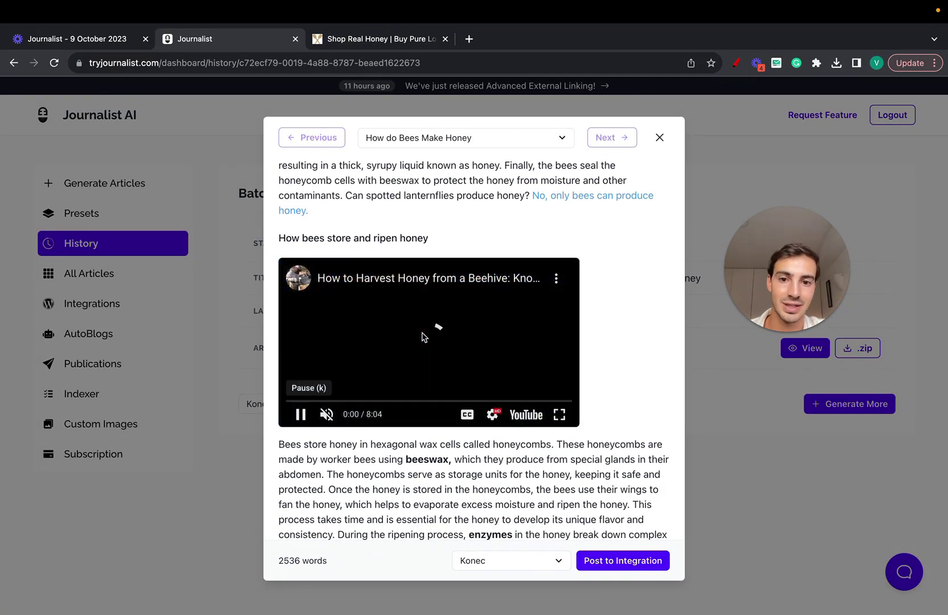
left_click(301, 424)
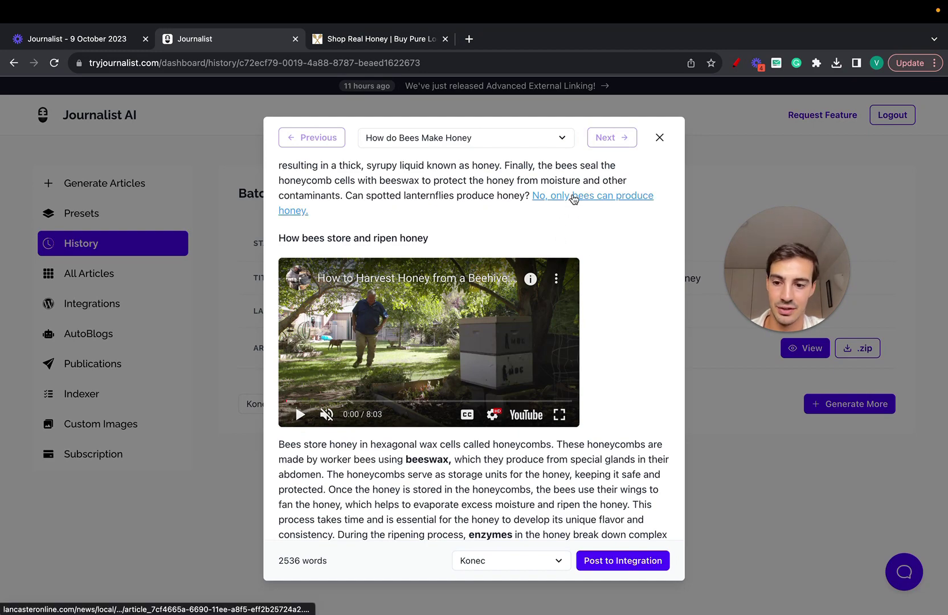
scroll(581, 387, "down", 20)
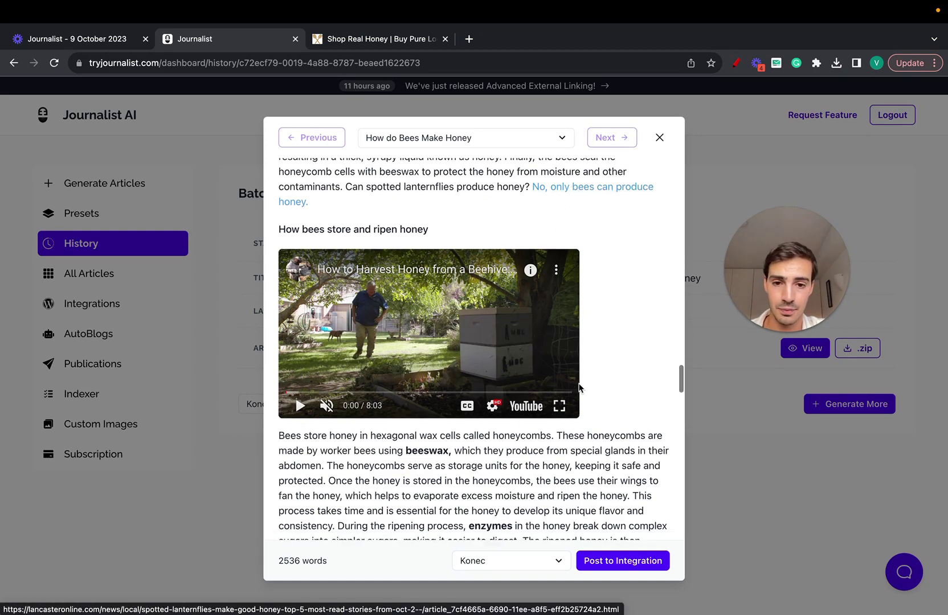
scroll(580, 389, "down", 6)
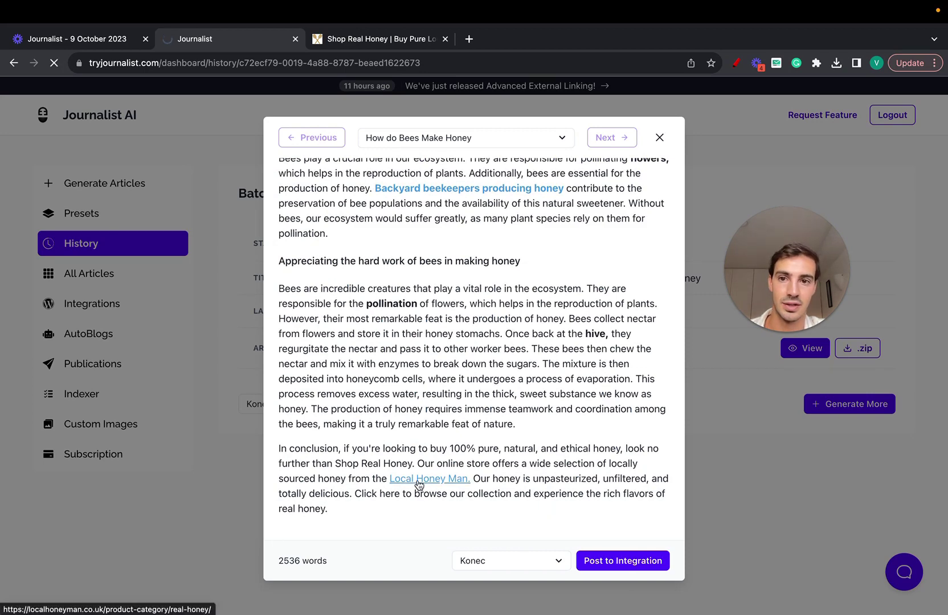
- Open the conclusion's Local Honey Man link, then go back to the batch history page
left_click(381, 57)
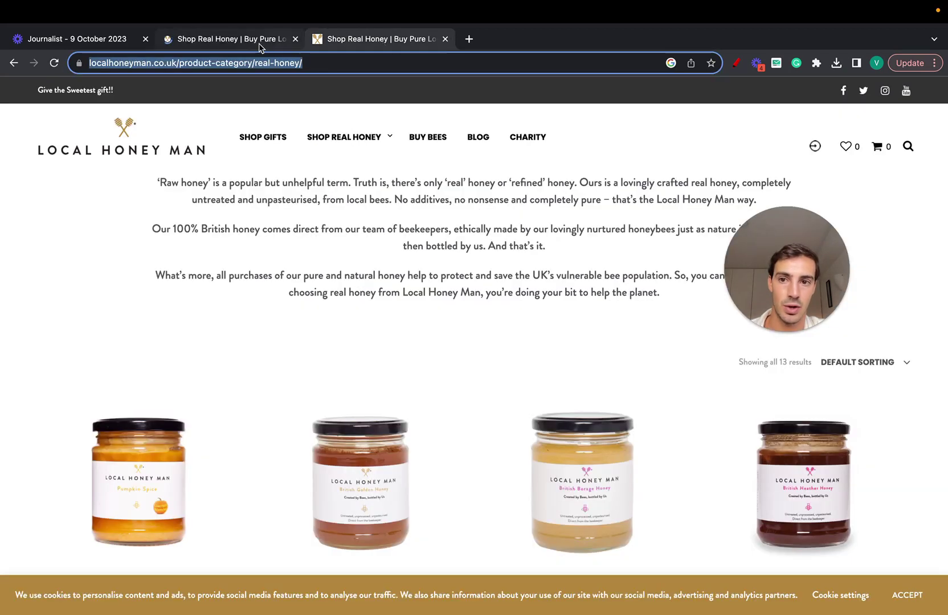
key("Return")
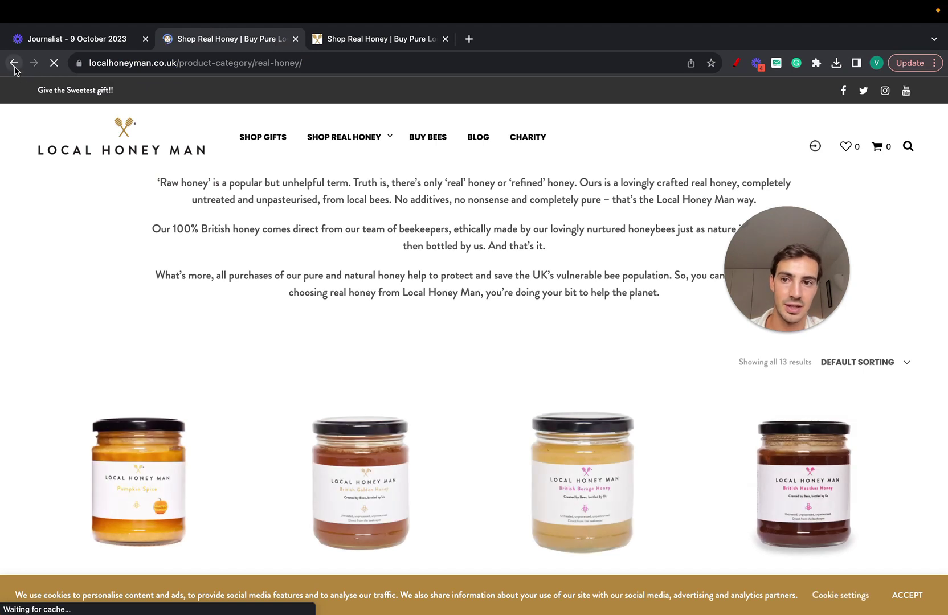
left_click(14, 67)
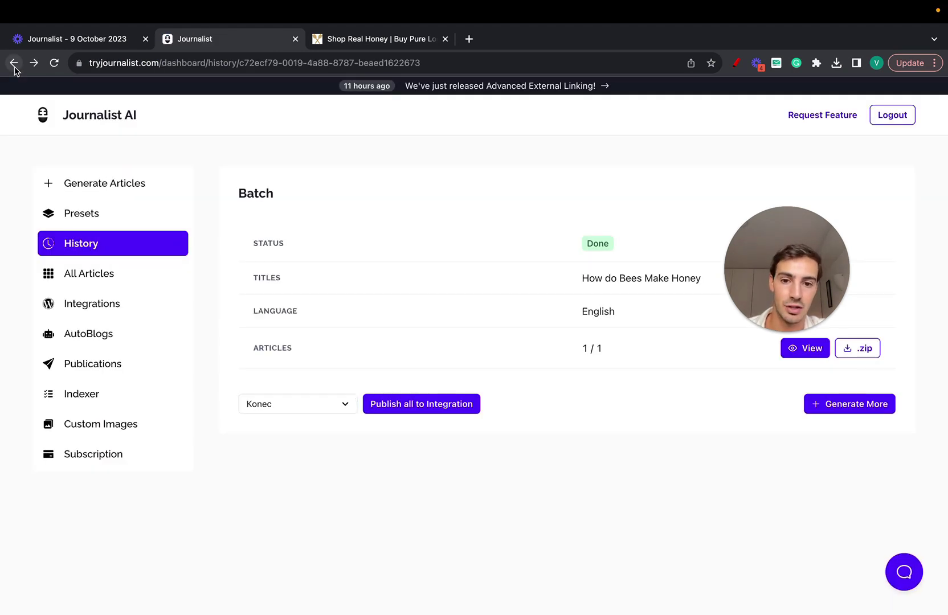
- Start a new integration and cycle through the Shopify, Ghost, Wix and Wordpress tabs, ending on Shopify
left_click(100, 308)
left_click(386, 480)
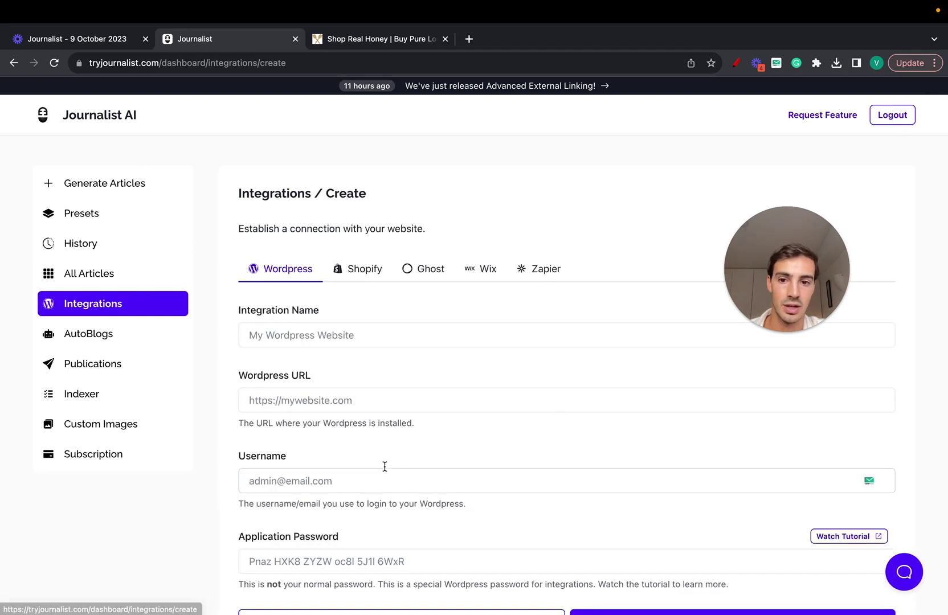
left_click(354, 270)
left_click(424, 270)
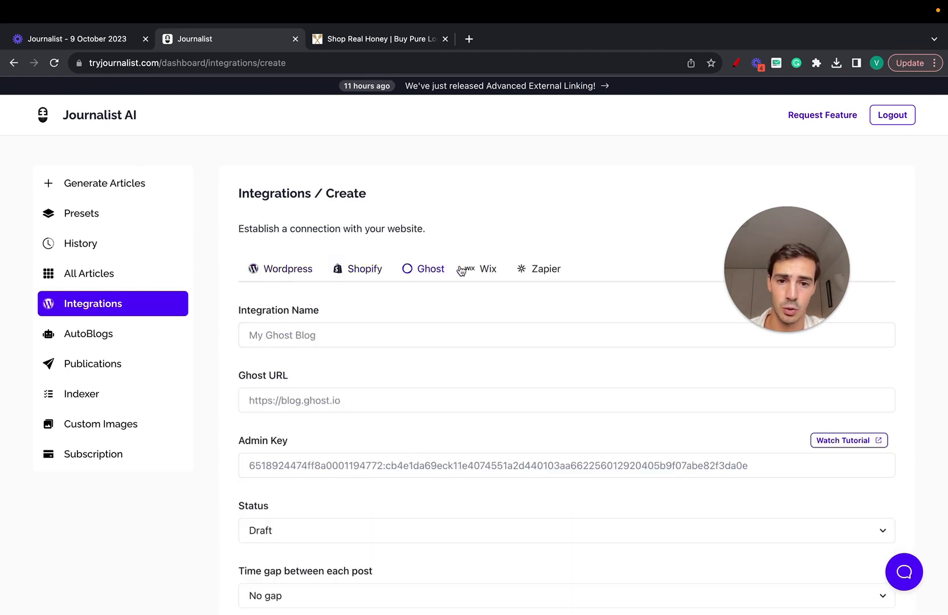
left_click(475, 269)
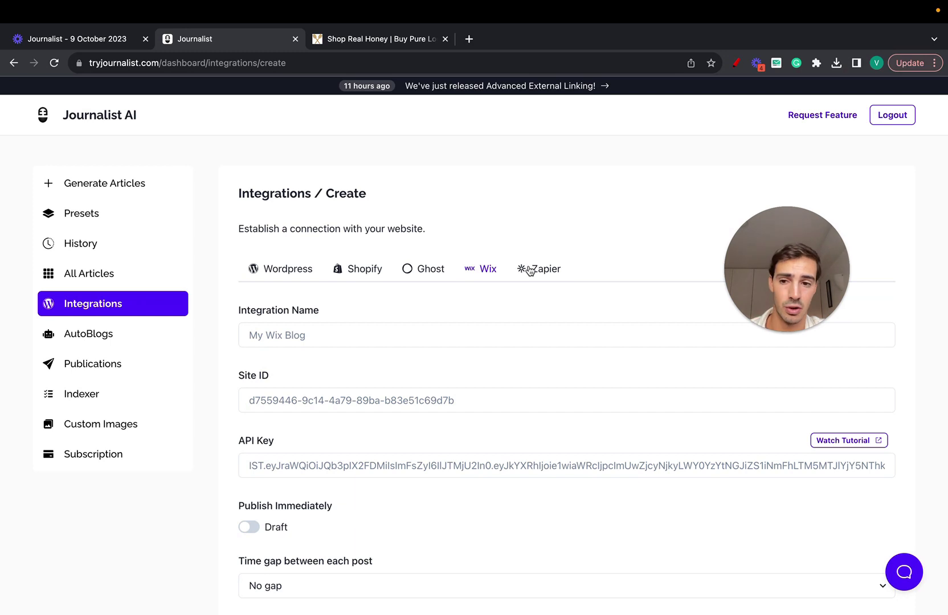
left_click(287, 276)
left_click(352, 276)
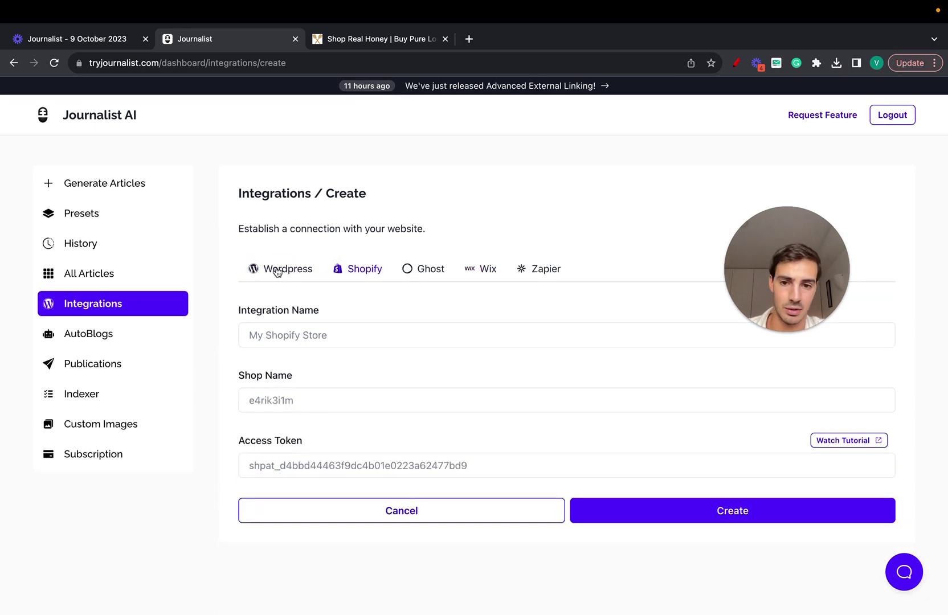
left_click_drag(775, 275, 139, 285)
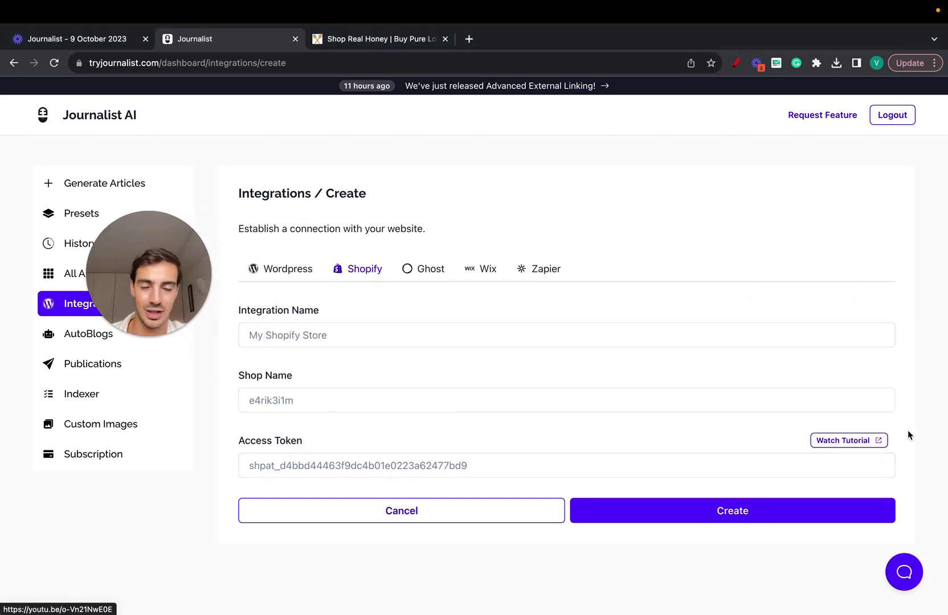
left_click_drag(168, 278, 864, 250)
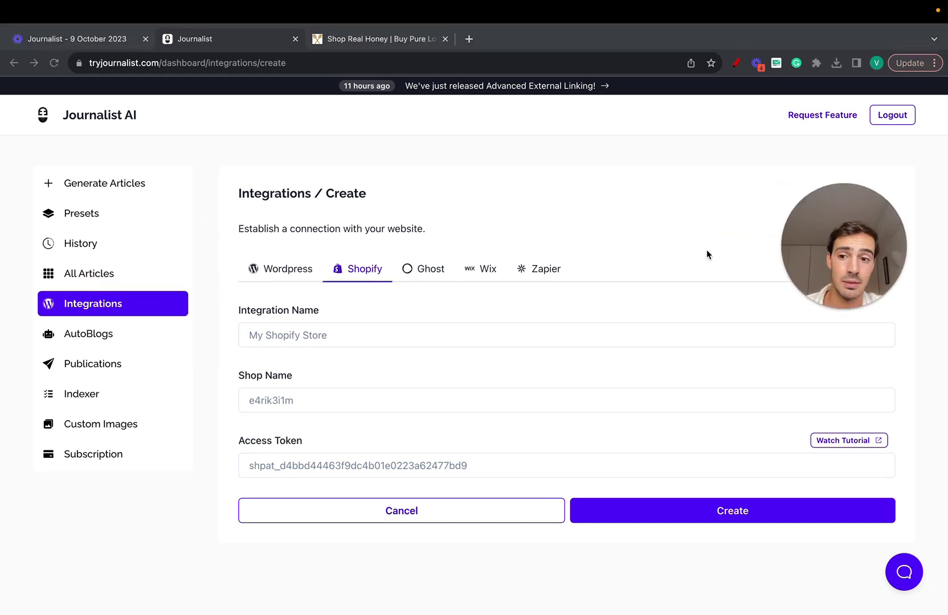
- Start a new AutoBlog using test preset 1
left_click(78, 341)
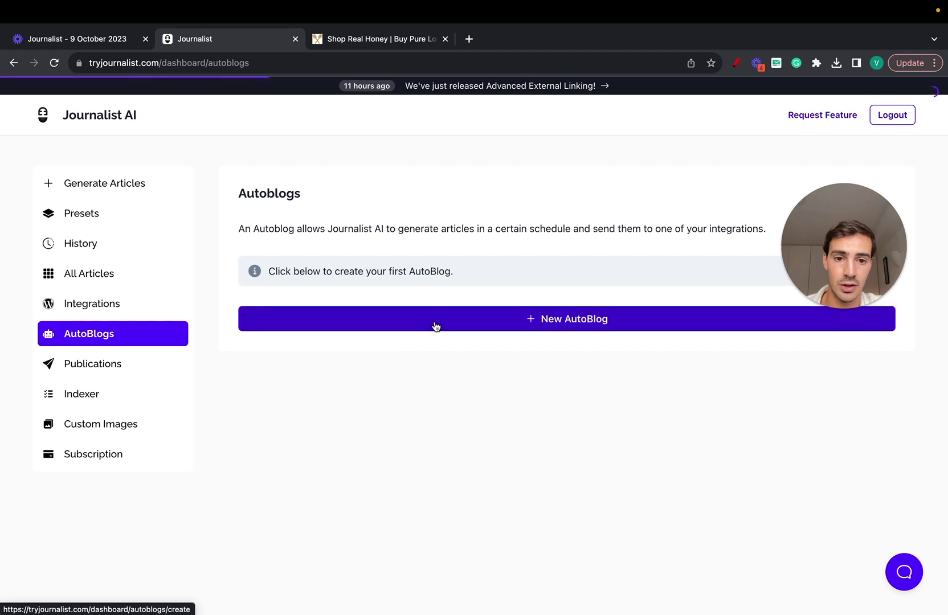
left_click(434, 322)
scroll(399, 307, "down", 1)
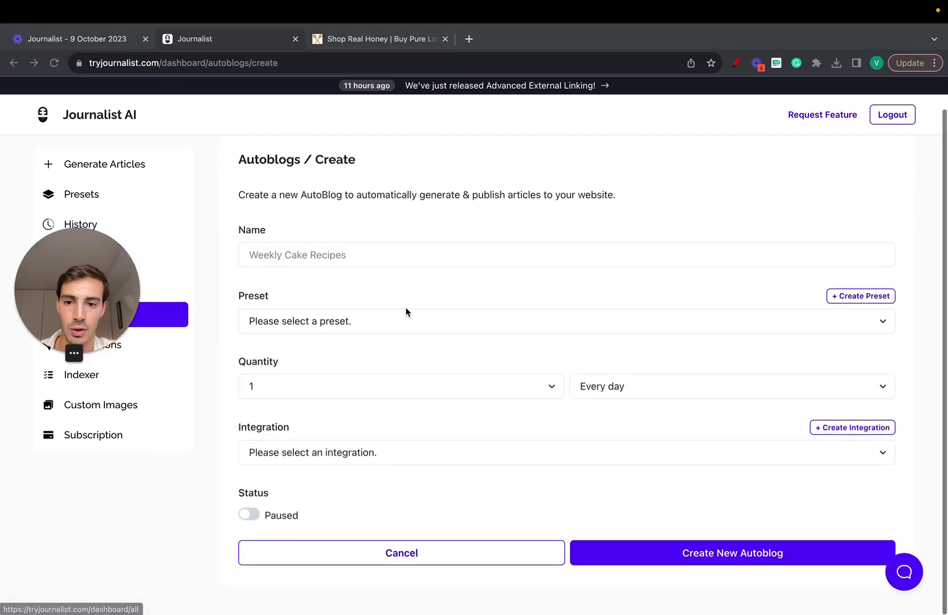
left_click(350, 323)
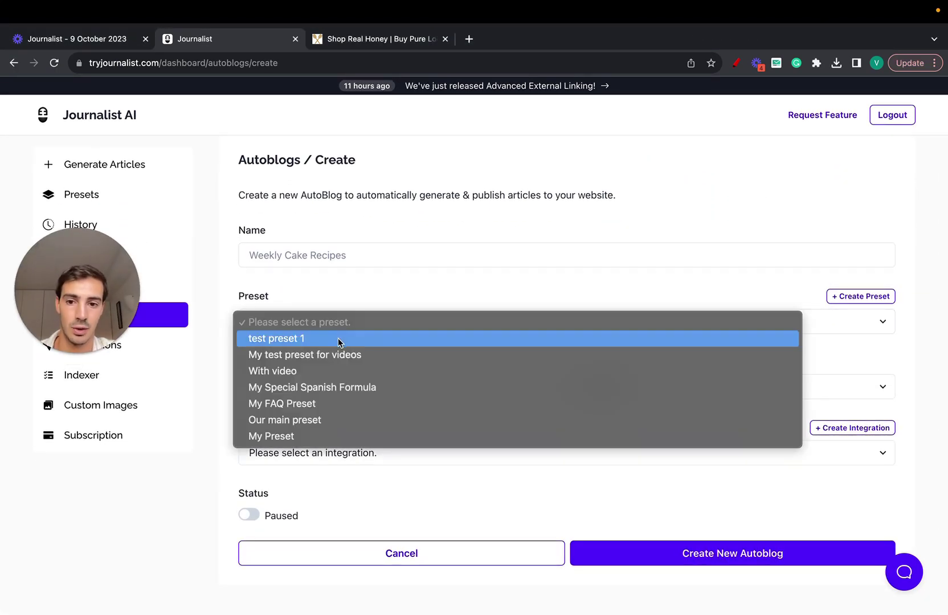
left_click(338, 339)
- Set the AutoBlog quantity to 300 and frequency to every 6 hours, then switch to the Local Honey Man shop
left_click(356, 388)
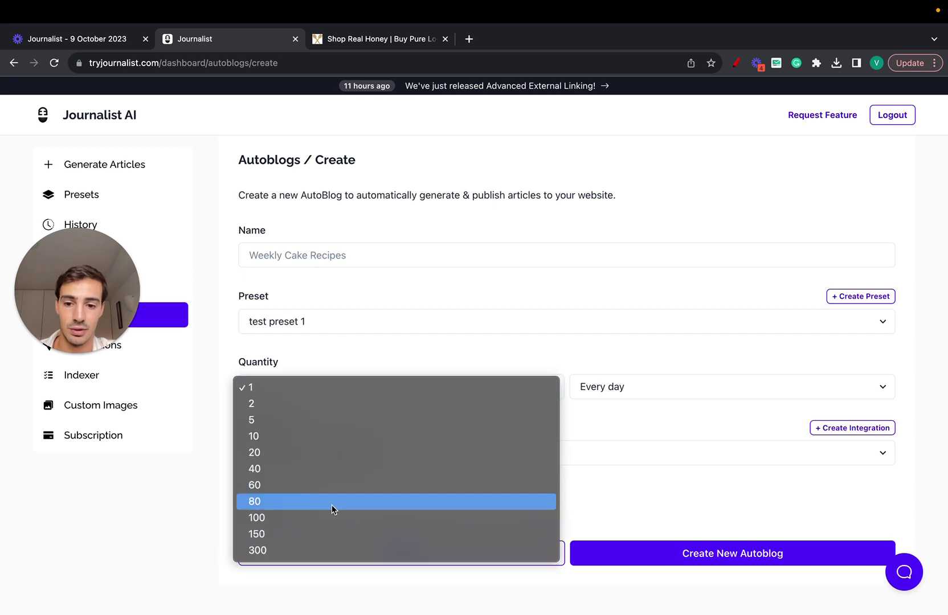
left_click(300, 551)
left_click(633, 385)
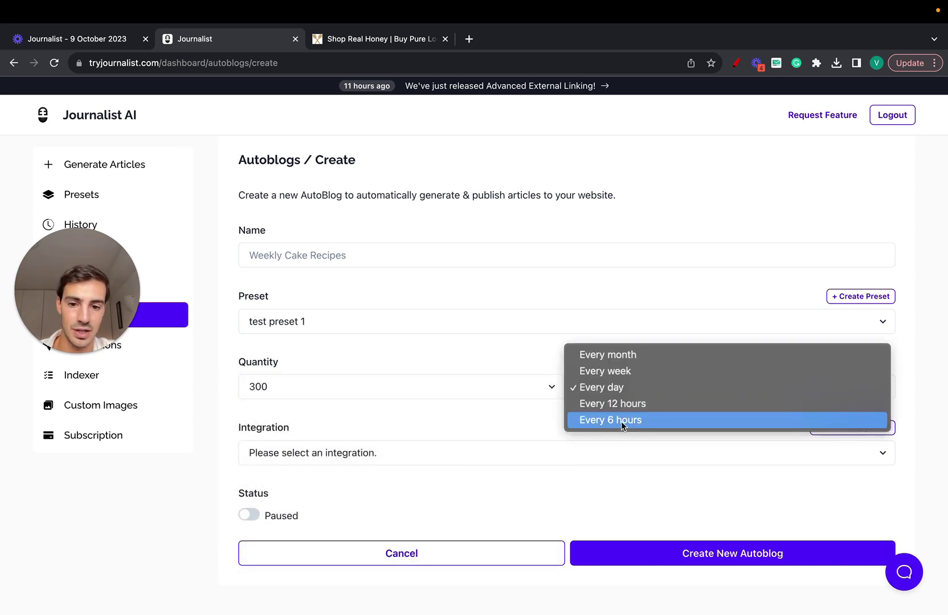
left_click(620, 420)
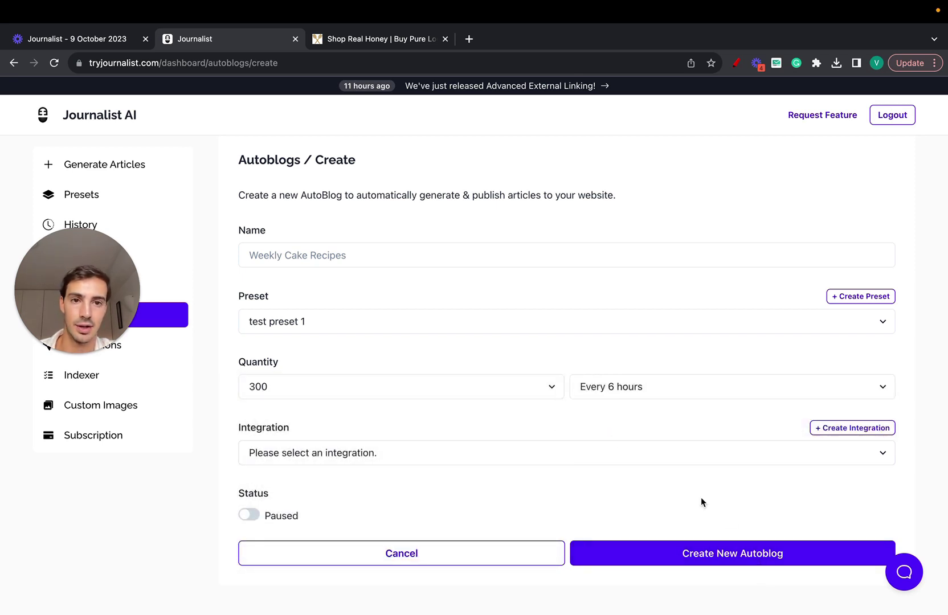
left_click(381, 39)
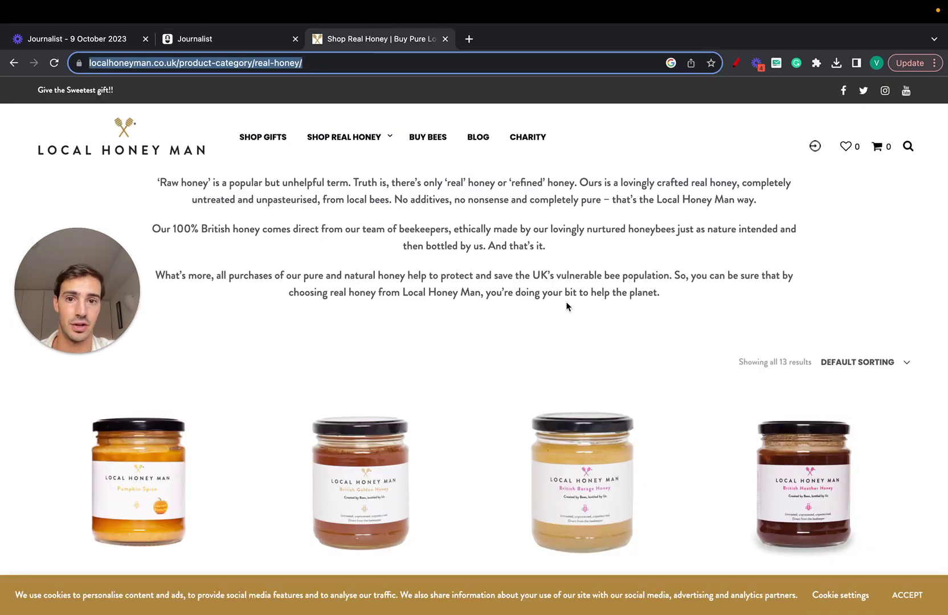
- Read 'An interview with our head beekeeper' on the Local Honey Man blog, then return to the AutoBlog form
left_click(481, 141)
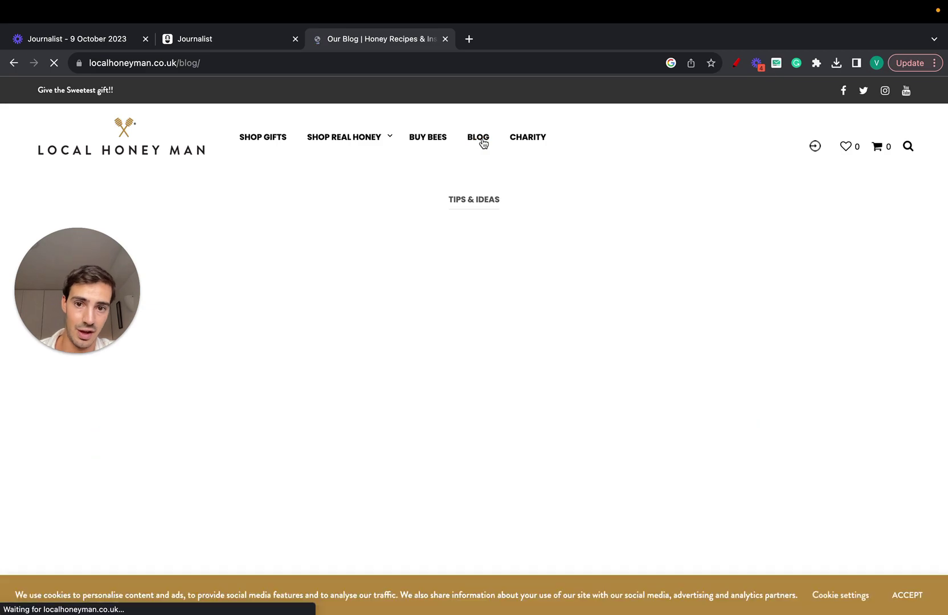
scroll(537, 223, "down", 3)
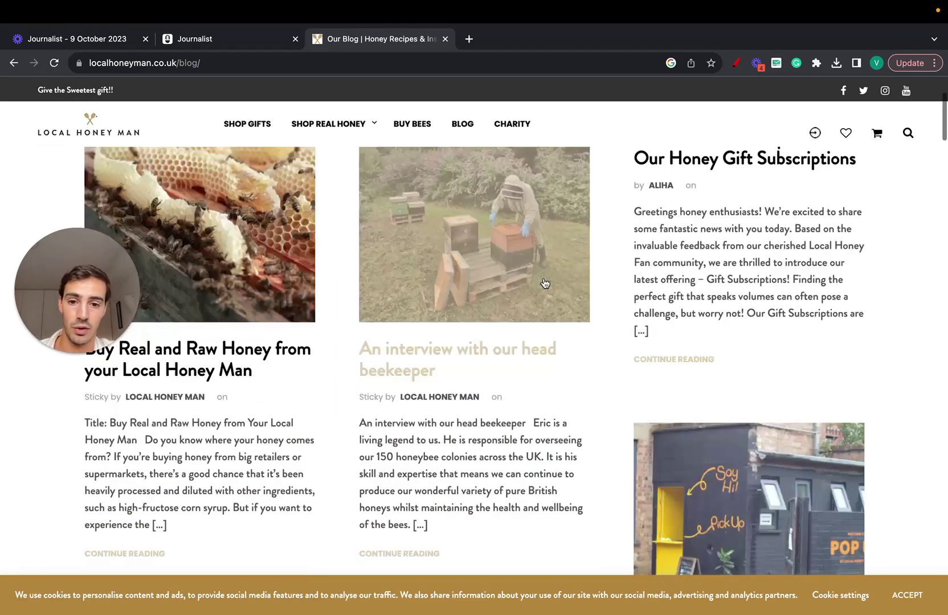
left_click(476, 292)
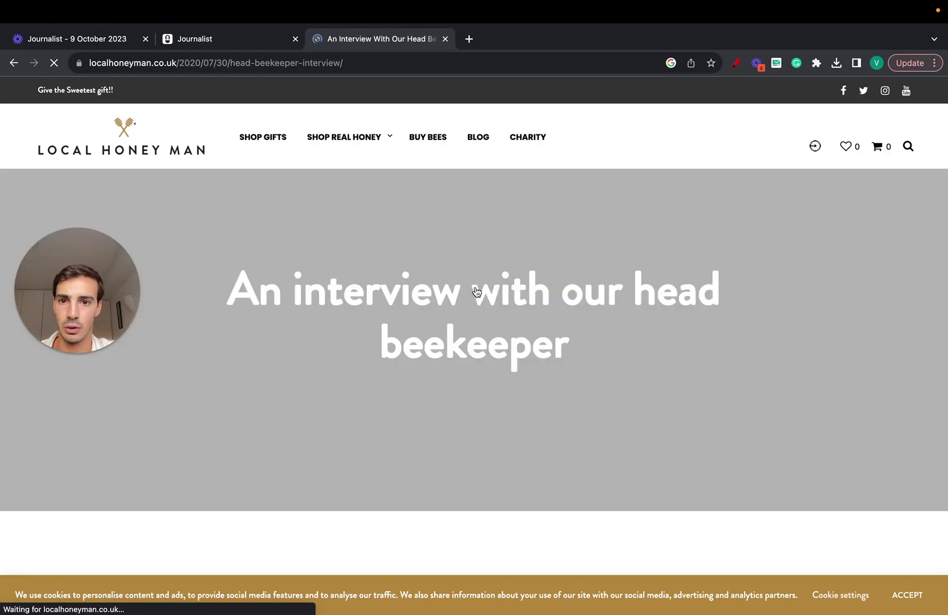
scroll(476, 292, "down", 5)
scroll(477, 291, "down", 20)
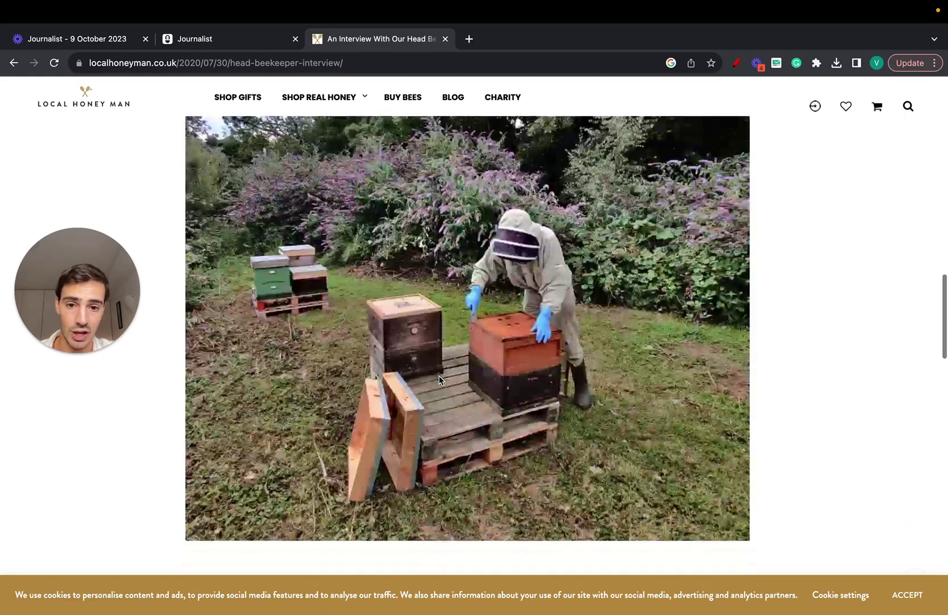
scroll(572, 364, "down", 20)
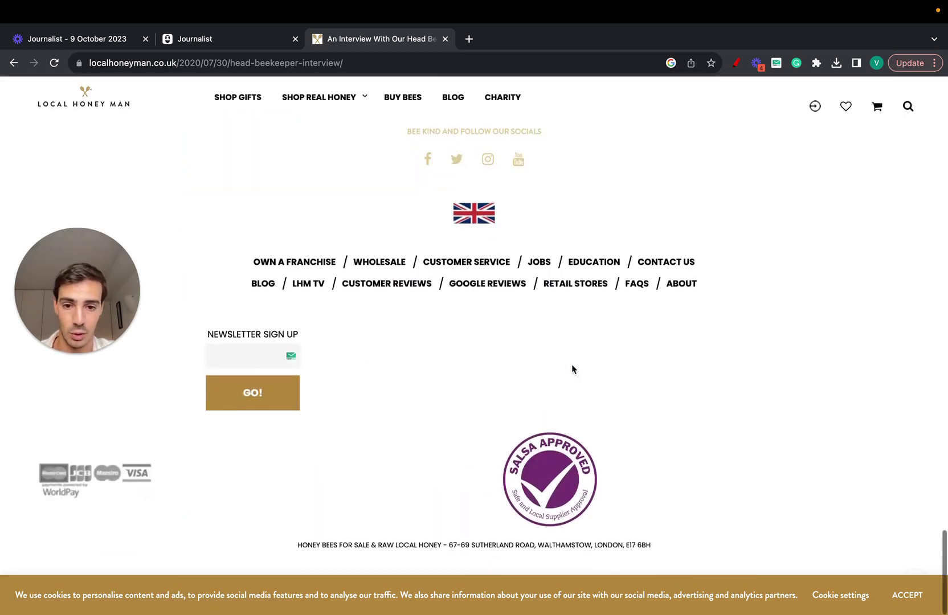
scroll(572, 365, "up", 20)
scroll(572, 364, "up", 20)
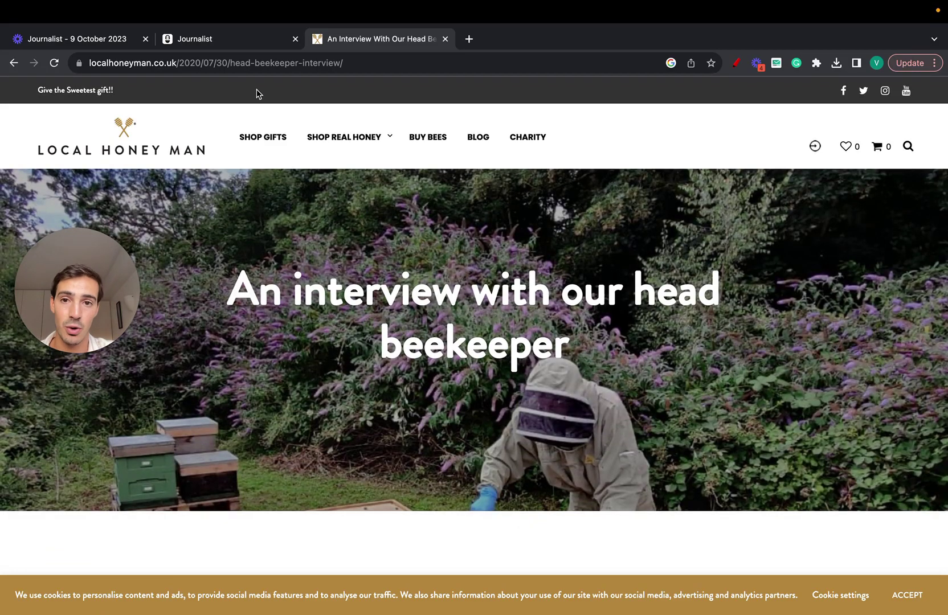
scroll(290, 204, "down", 5)
scroll(290, 203, "up", 5)
left_click(450, 98)
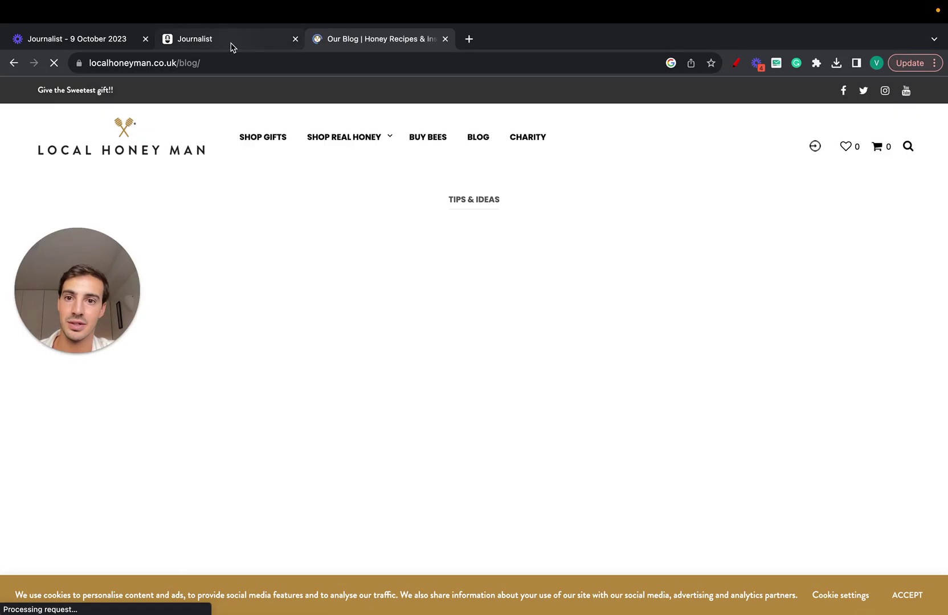
left_click(231, 41)
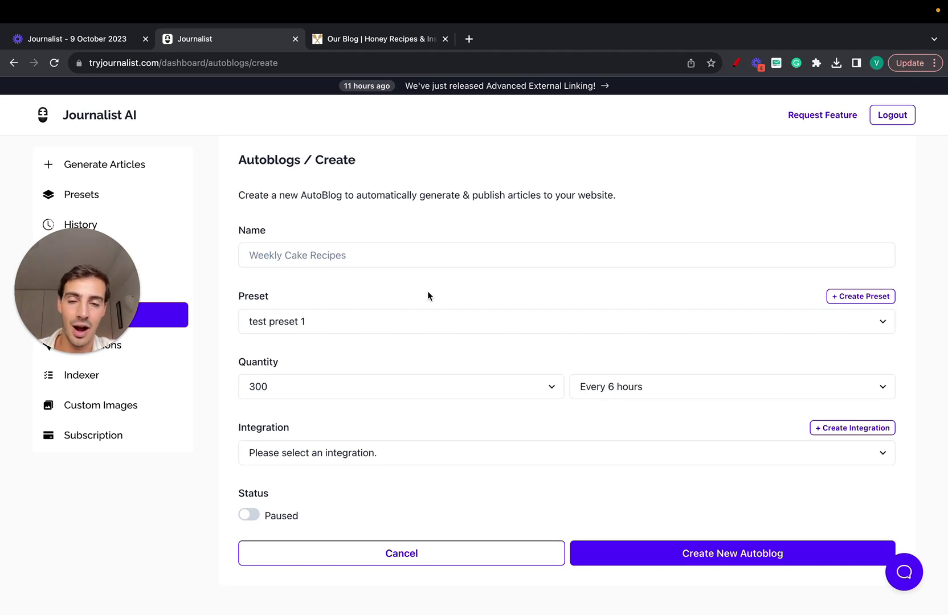
left_click(357, 391)
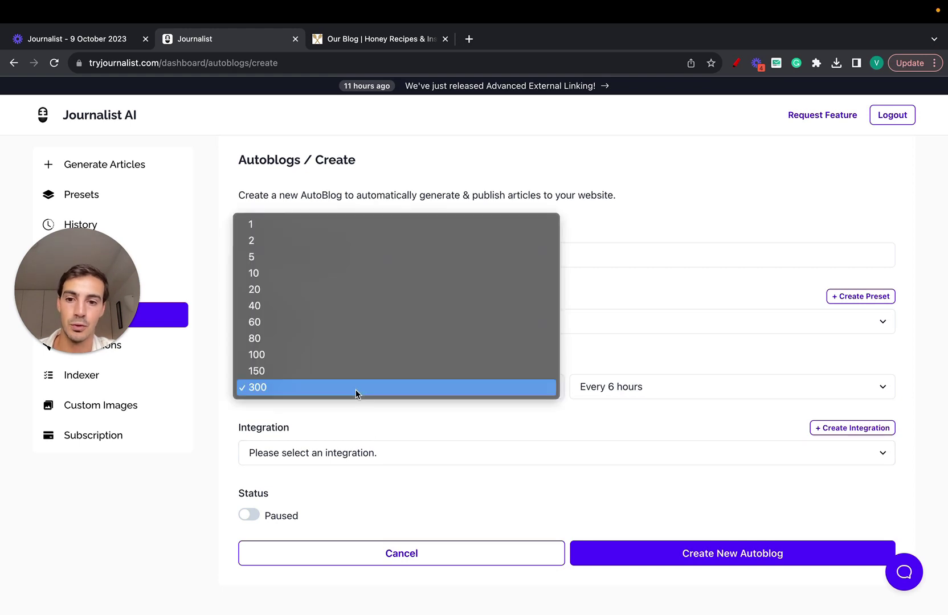
left_click(619, 400)
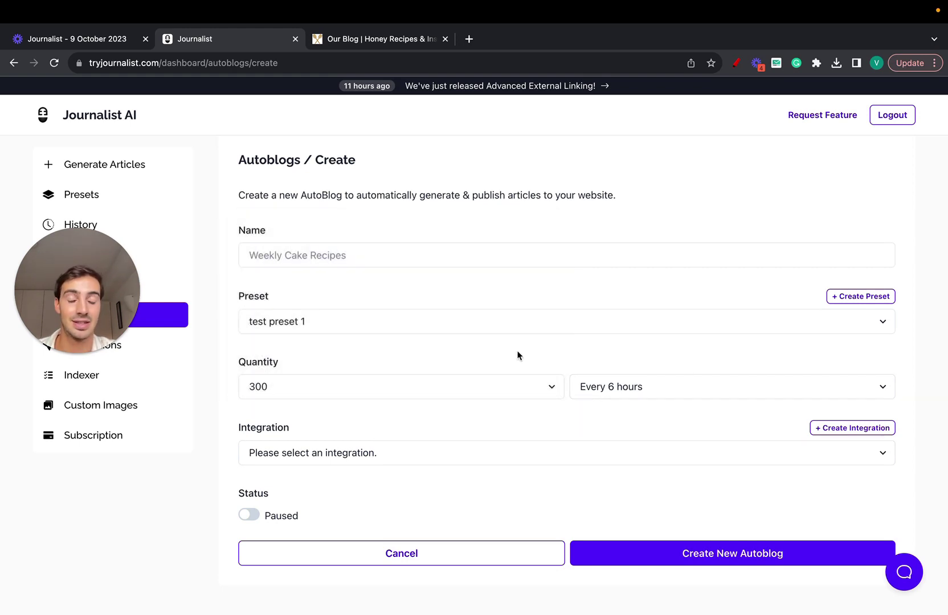
left_click_drag(87, 292, 453, 370)
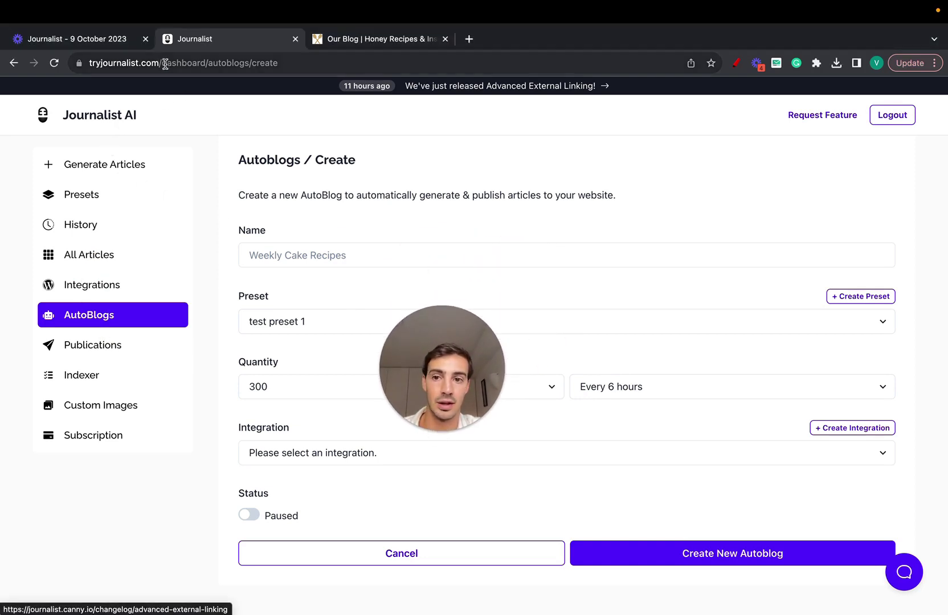
left_click_drag(163, 63, 64, 69)
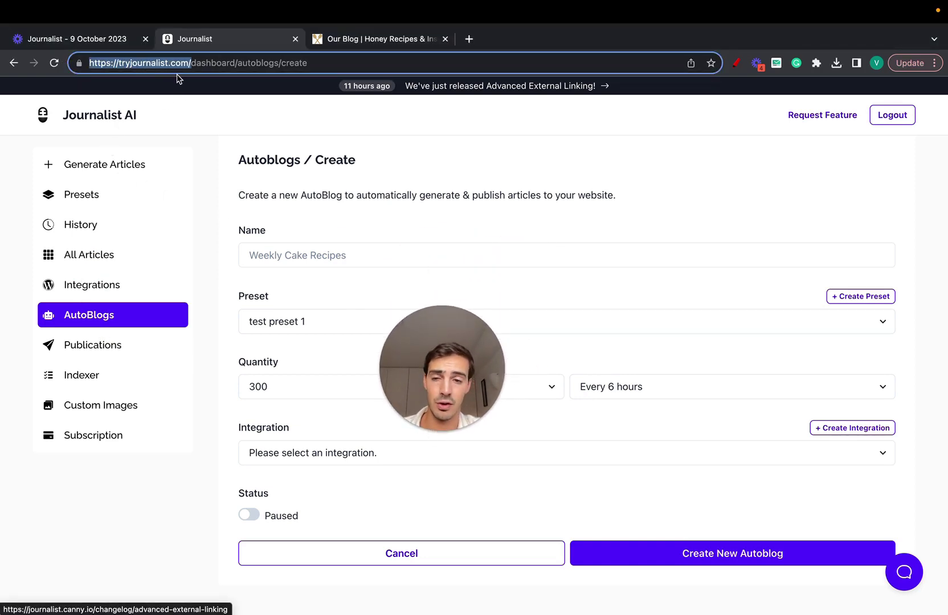